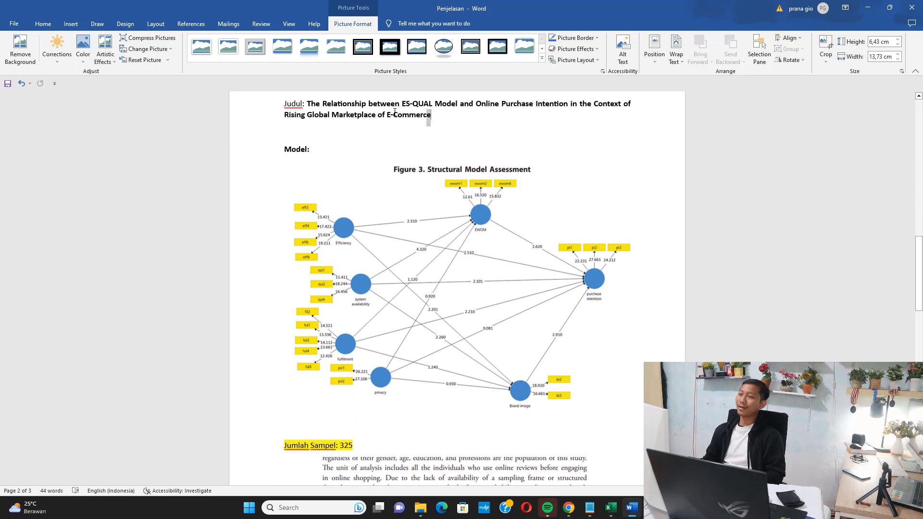
Highlight the article title in the document and select the Figure 3 structural model picture below it.
drag(394, 111, 307, 104)
scroll(383, 188, down, 1)
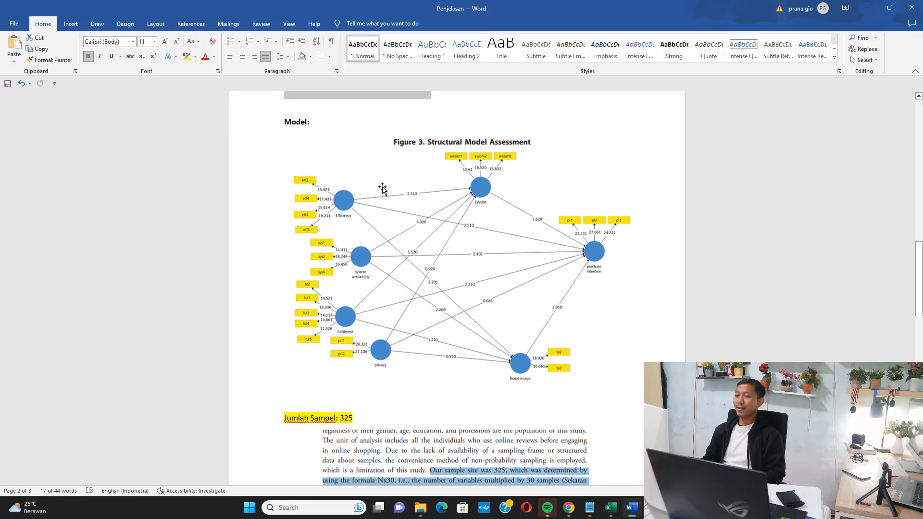
click(379, 184)
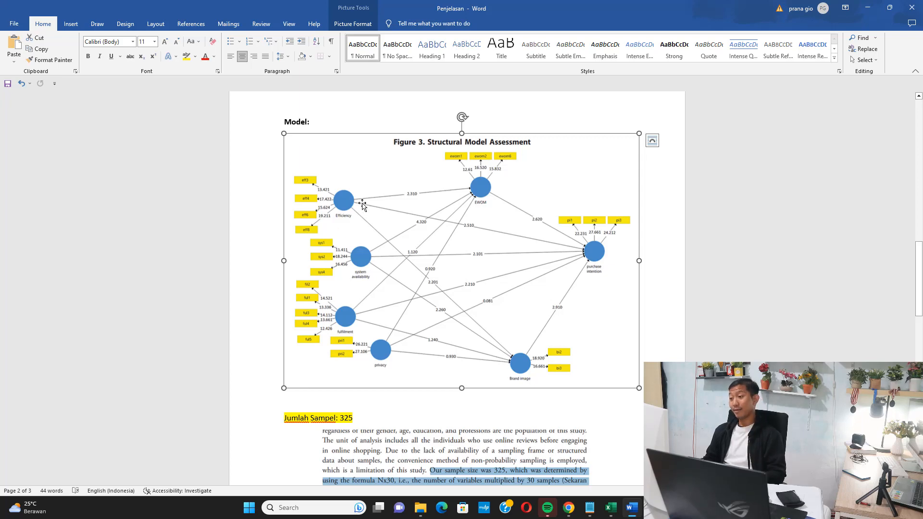
Switch to Chrome and find the structural model figure on page 11 of the journal's embedded PDF.
click(569, 508)
scroll(370, 261, down, 10)
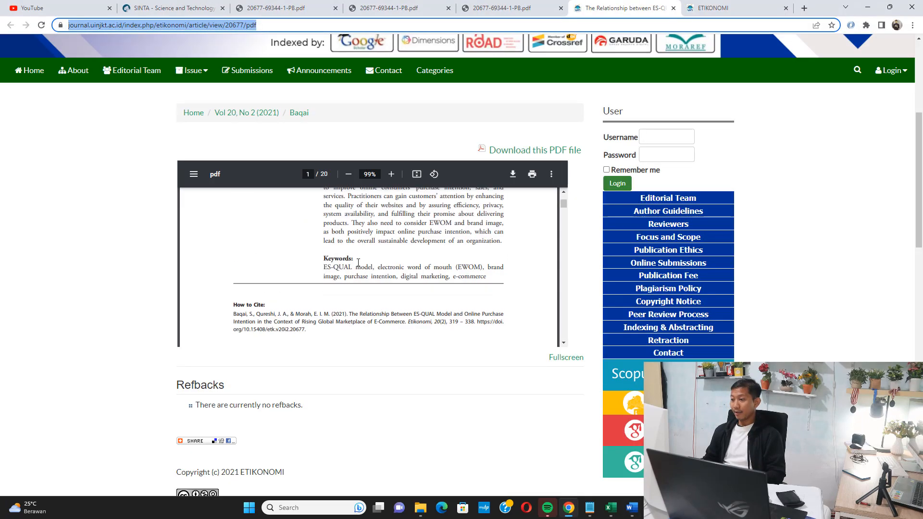
scroll(370, 261, down, 20)
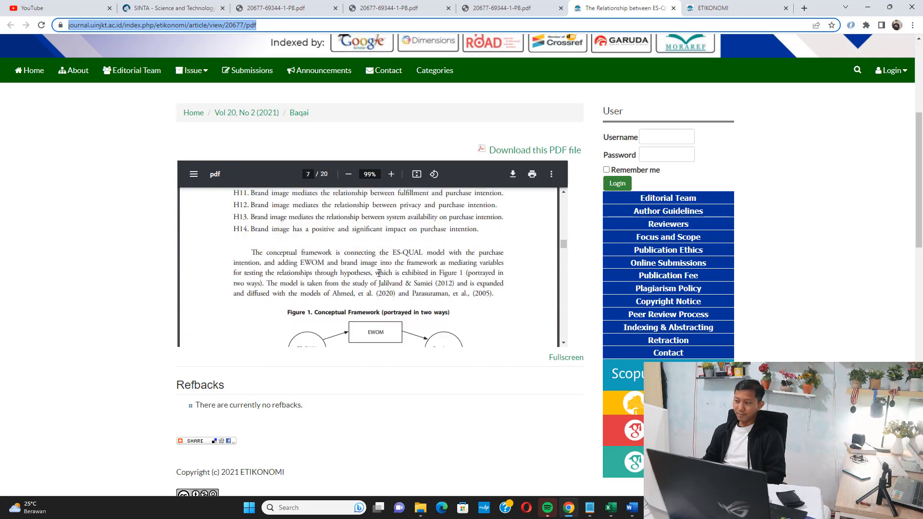
scroll(374, 280, down, 15)
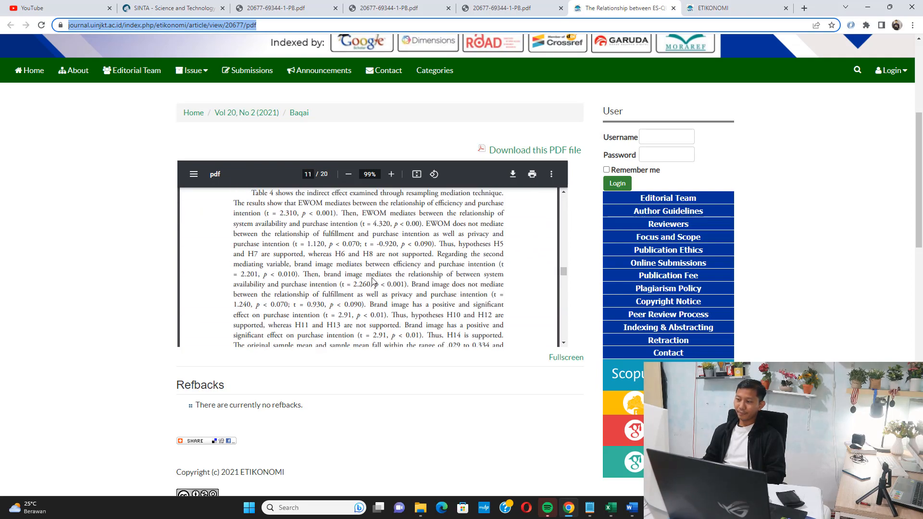
scroll(374, 280, down, 2)
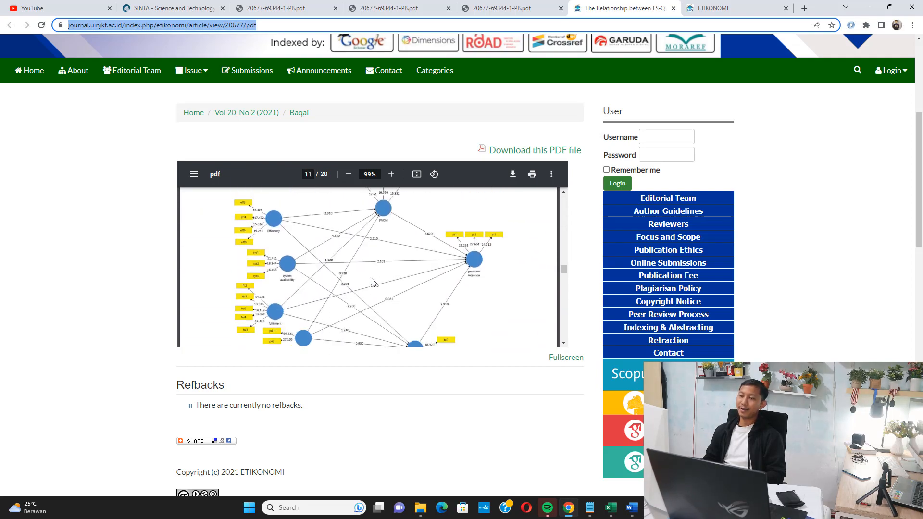
click(867, 9)
View the sample size section in the Word document and open its source paragraph on page 8 of the PDF in Chrome.
scroll(473, 262, down, 4)
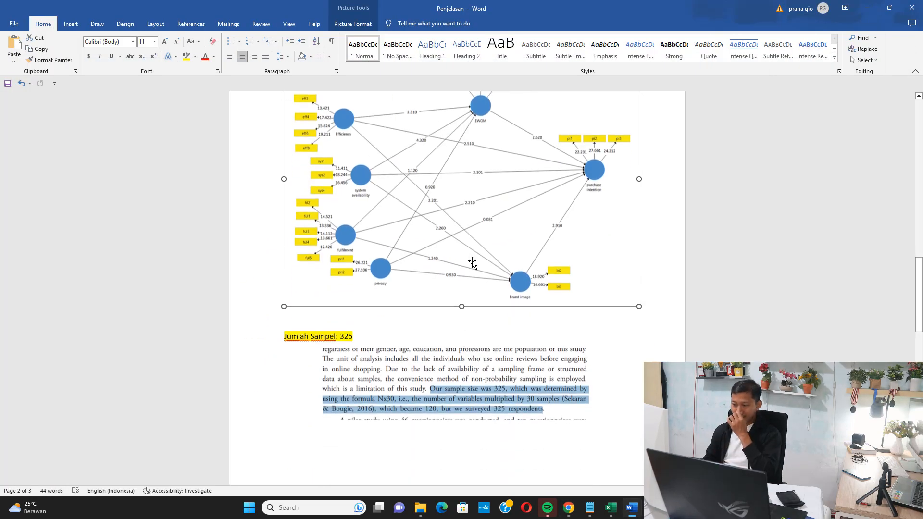
scroll(473, 262, down, 1)
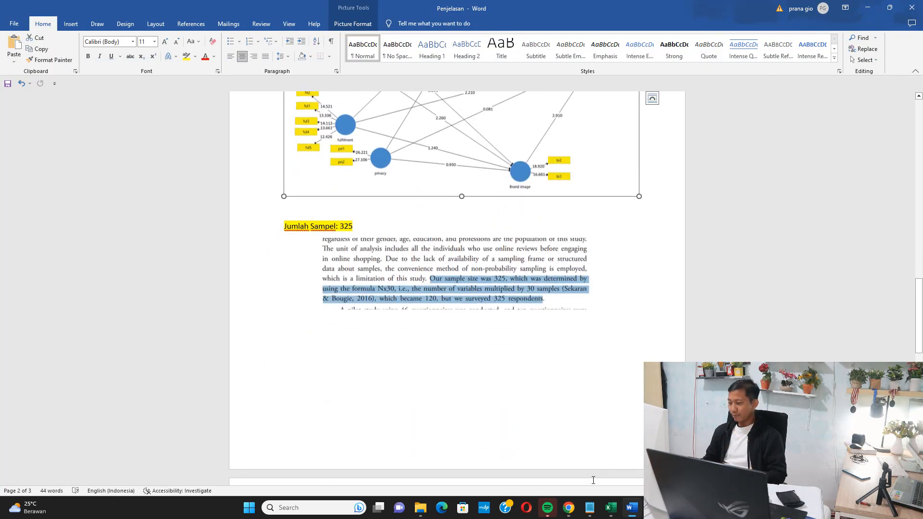
click(569, 507)
click(294, 5)
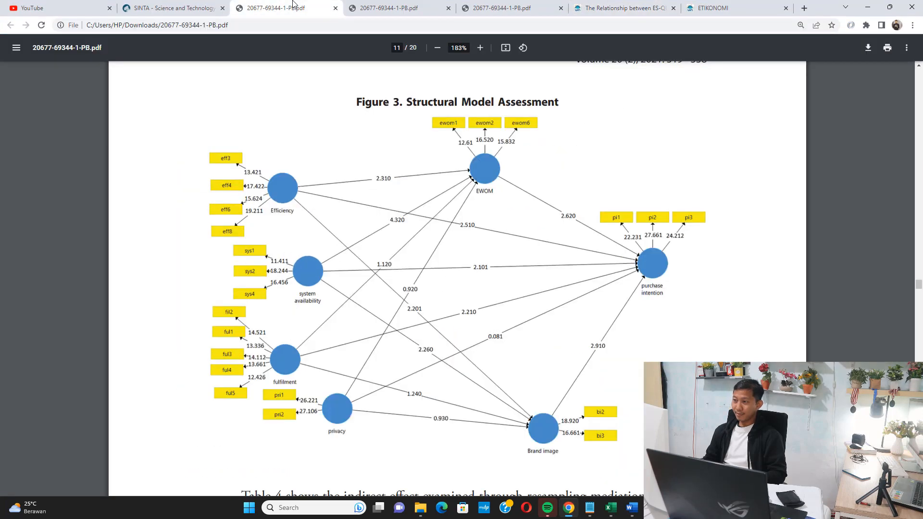
click(389, 8)
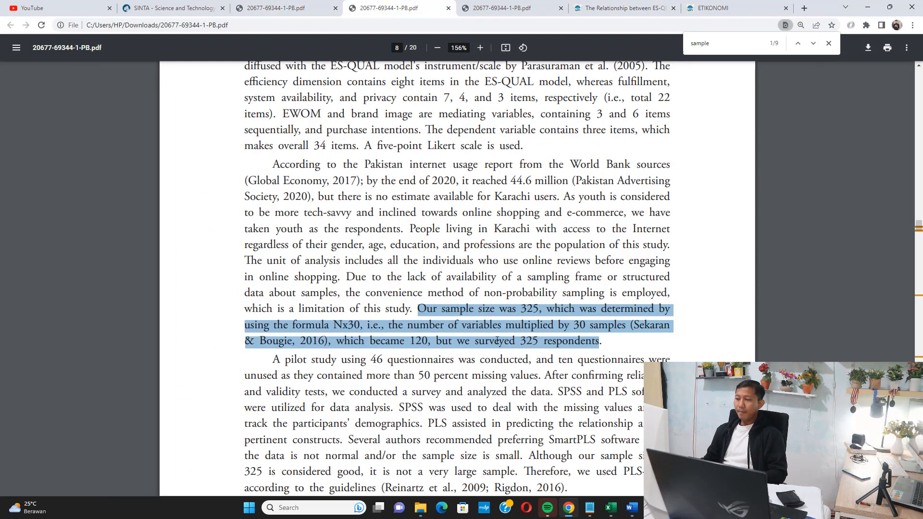
Highlight the sample size of 325, the Nx30 formula result of 120 and the surveyed 325 respondents in the methods paragraph.
click(472, 317)
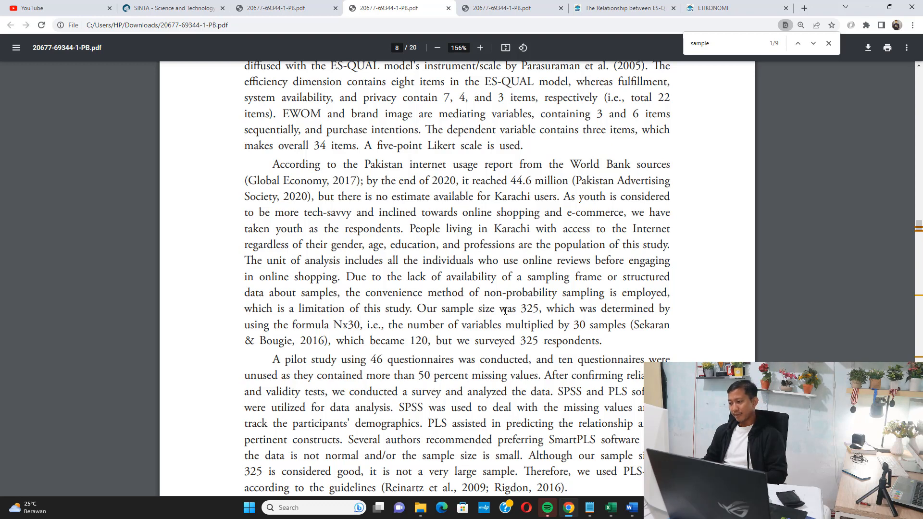
drag(513, 308, 540, 309)
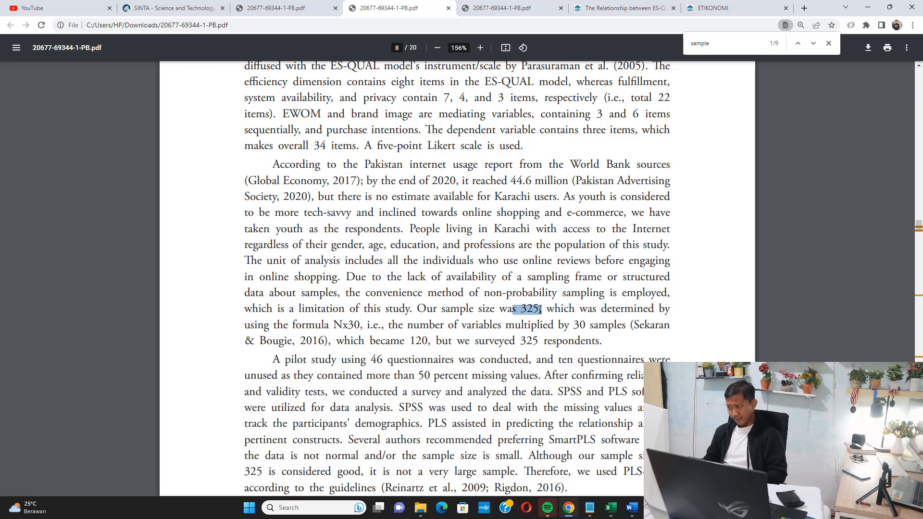
click(484, 321)
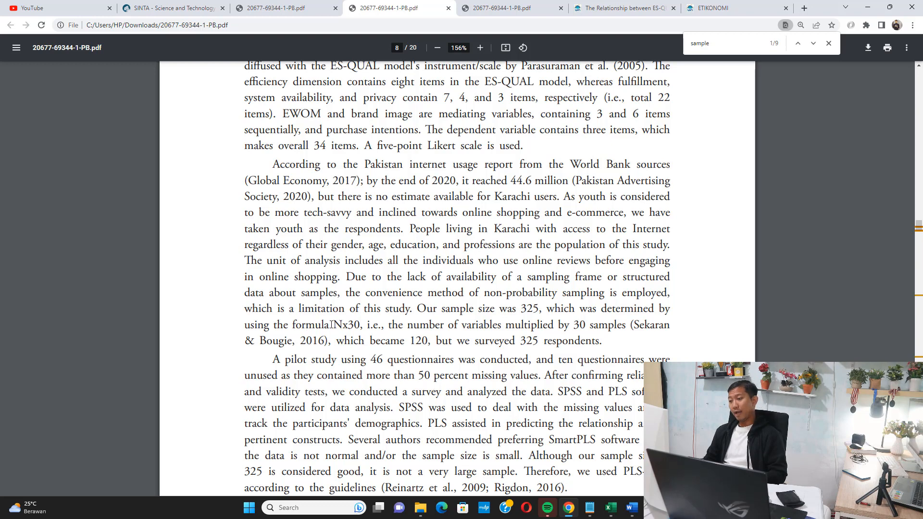
drag(332, 325, 426, 342)
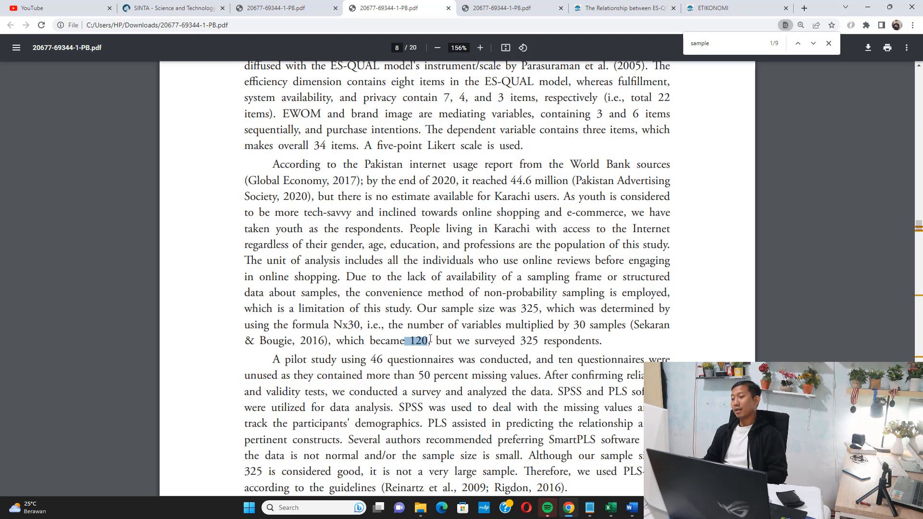
drag(513, 340, 551, 341)
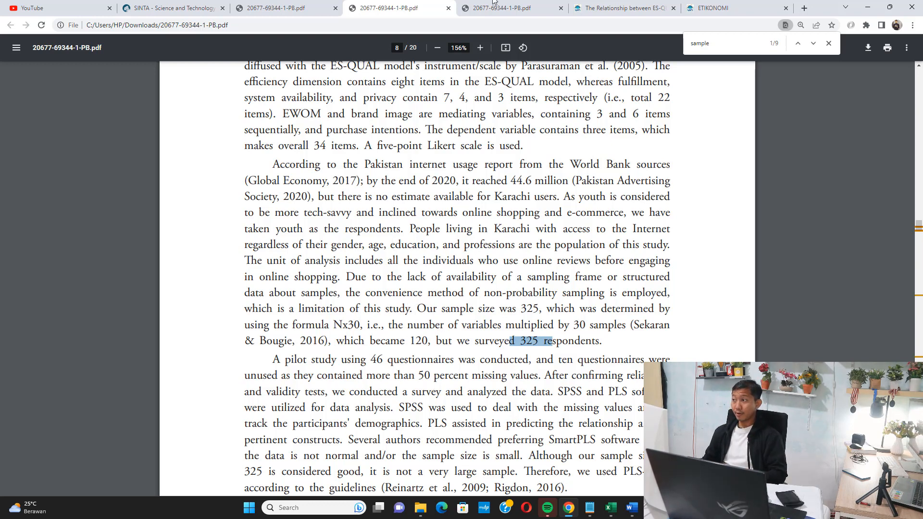
Switch to Word and review the Likert scale section and an enlarged view of the structural model figure.
click(632, 507)
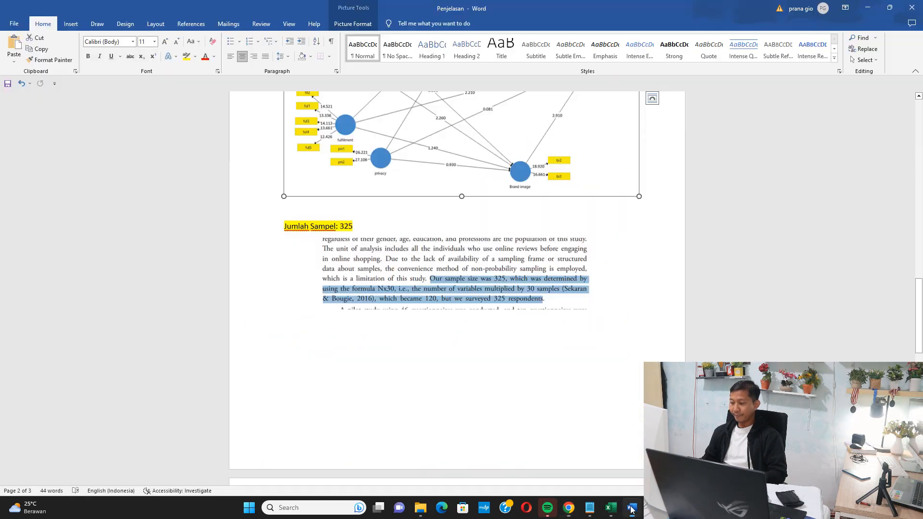
scroll(409, 304, up, 10)
scroll(409, 304, down, 1)
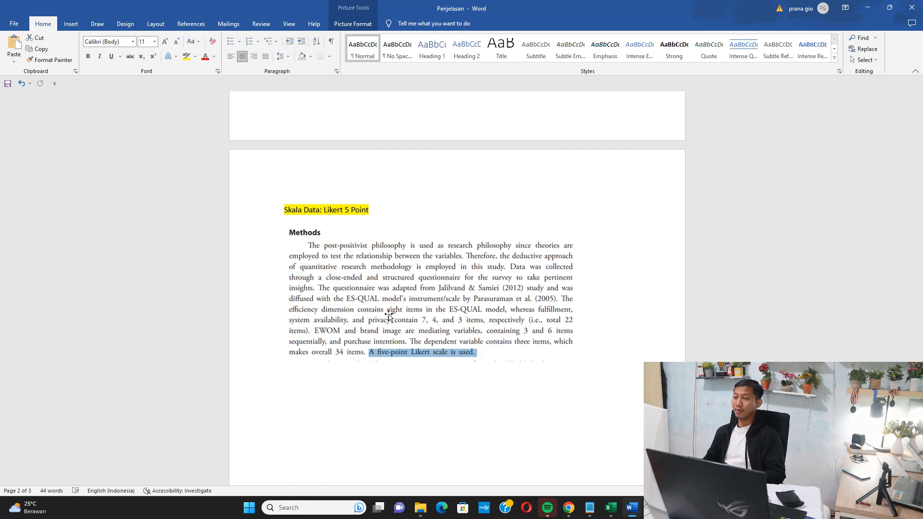
scroll(389, 315, up, 15)
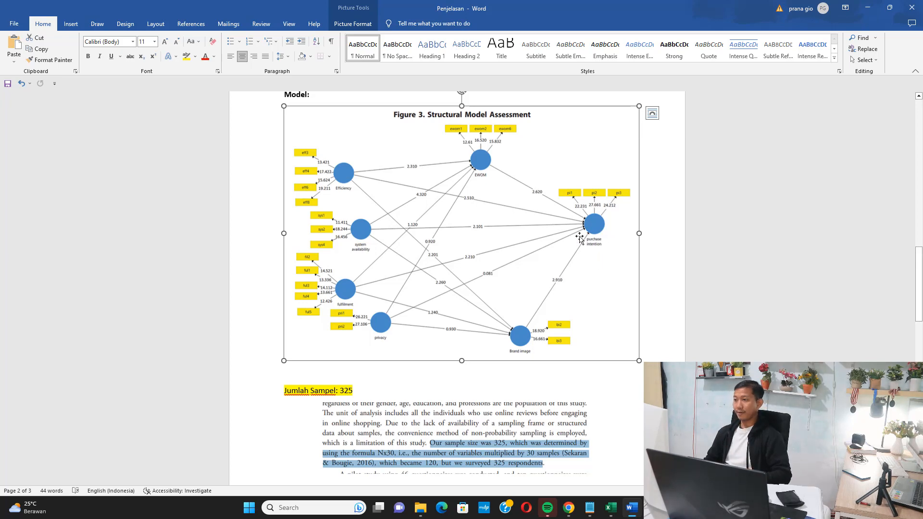
scroll(383, 233, up, 3)
scroll(361, 231, up, 1)
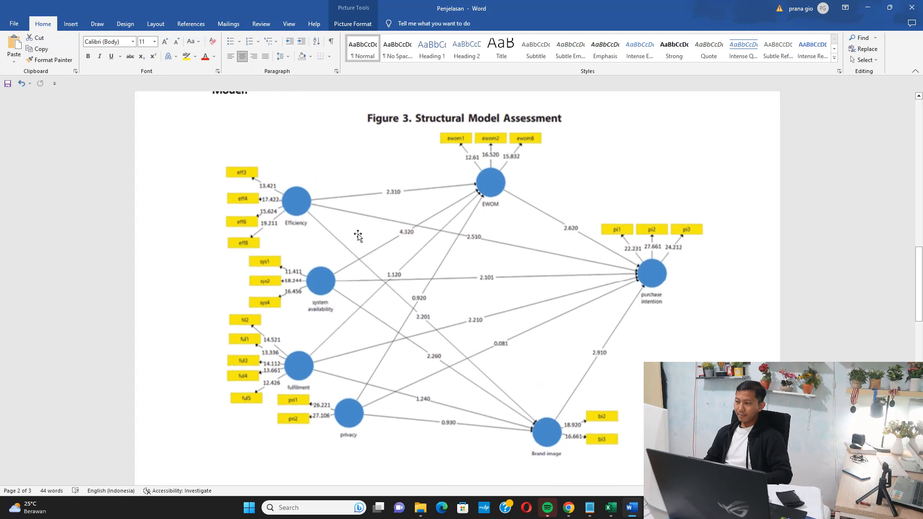
scroll(355, 233, down, 2)
scroll(306, 174, up, 1)
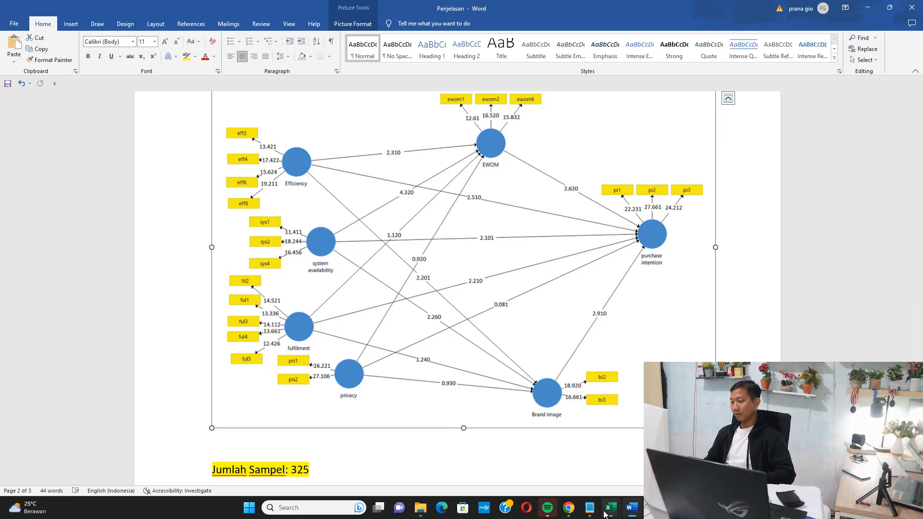
Open the Data Penelitian workbook in Excel and highlight the Efficiency (X1) item count and its X1.1 to X1.4 data columns.
mouse_move(610, 507)
click(575, 451)
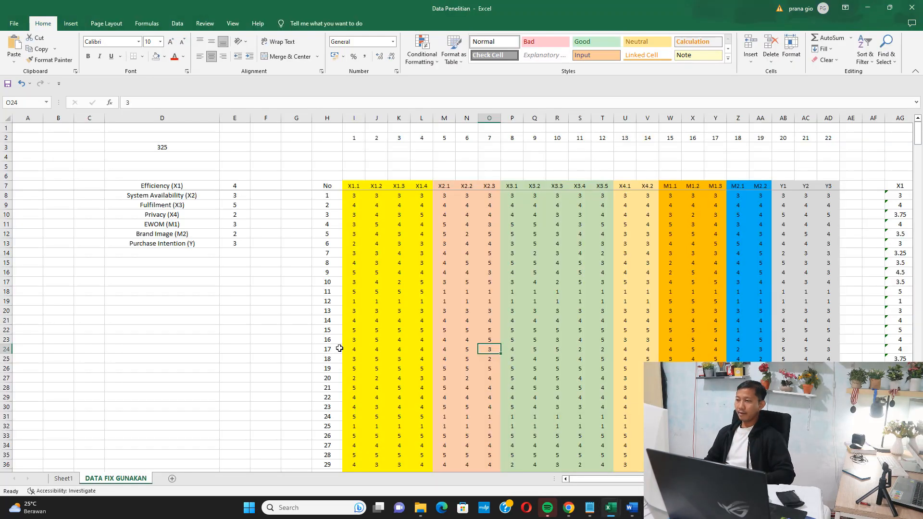
drag(177, 187, 233, 185)
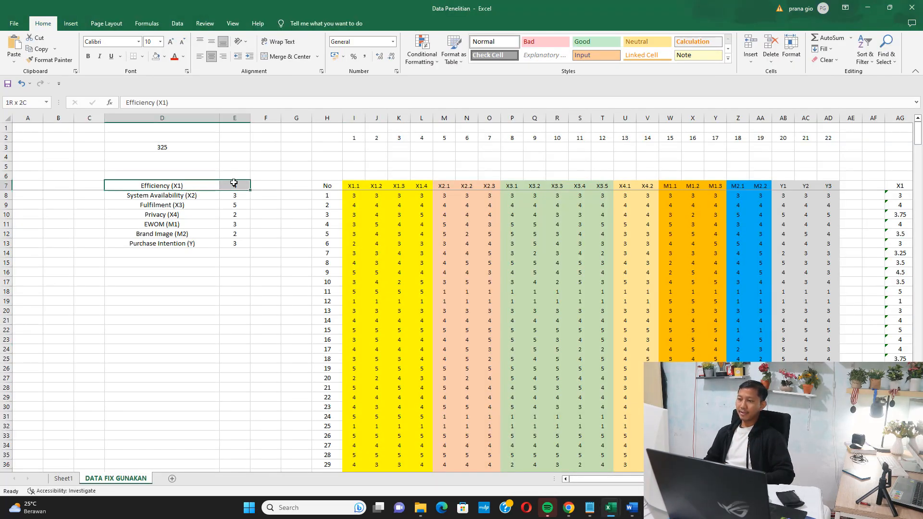
drag(350, 190, 435, 283)
Compare the model figure in Word with the System Availability (X2) item count and the X2.1 to X2.3 columns in Excel.
click(569, 508)
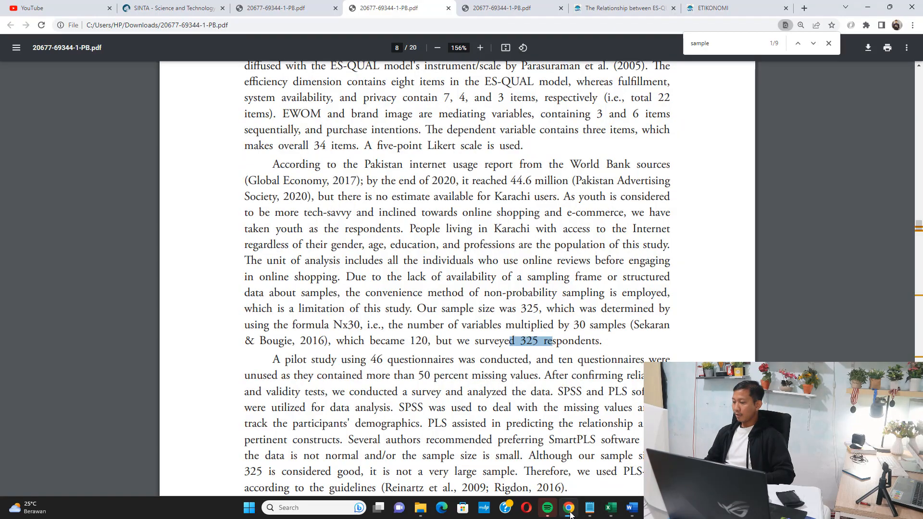
click(569, 507)
click(631, 509)
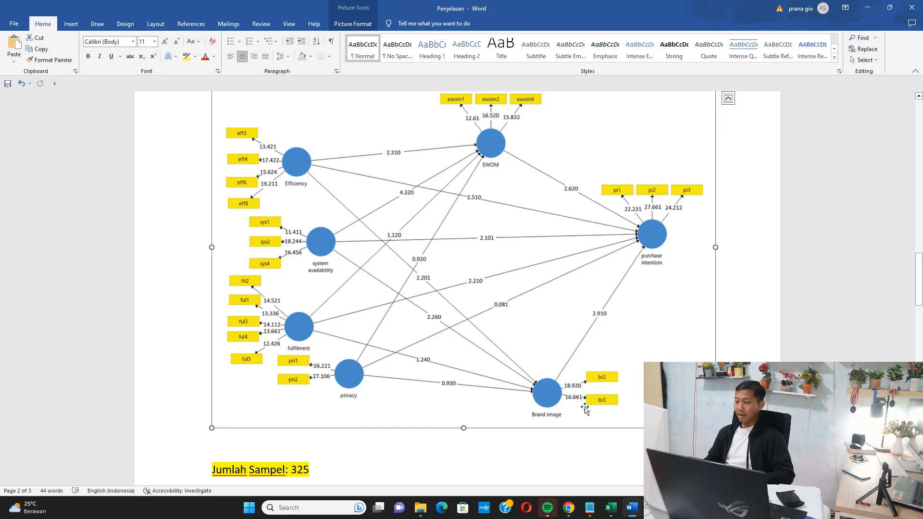
mouse_move(615, 511)
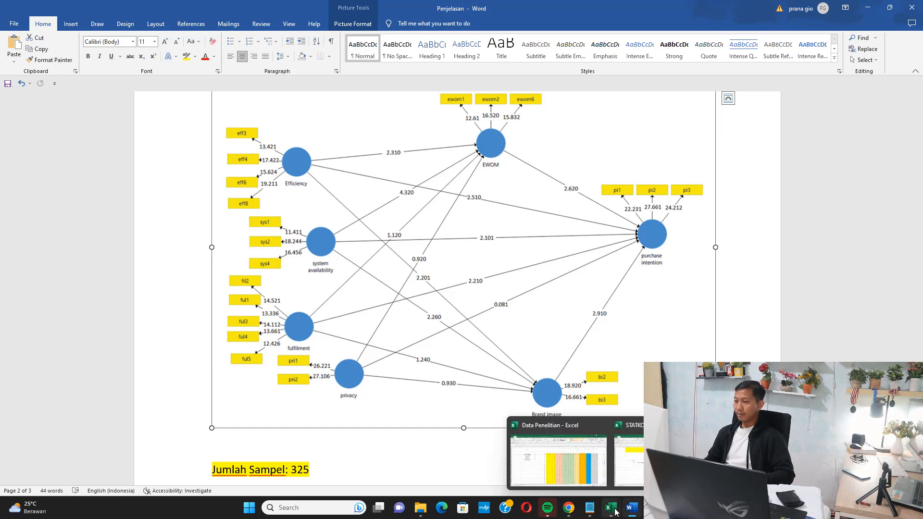
click(577, 445)
click(181, 195)
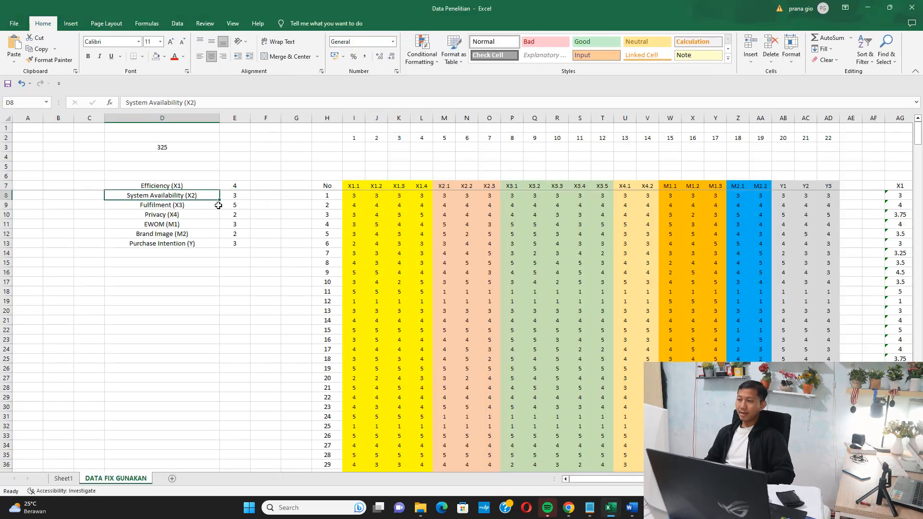
click(232, 195)
drag(445, 183, 495, 245)
Check the model figure in Word against the Brand Image (M2) count and columns and the EWOM (M1) count in Excel.
click(569, 509)
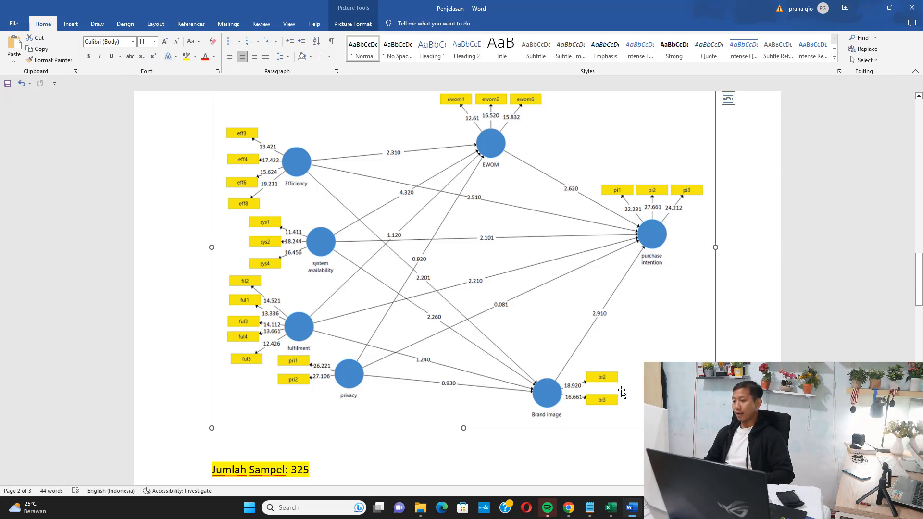
click(617, 505)
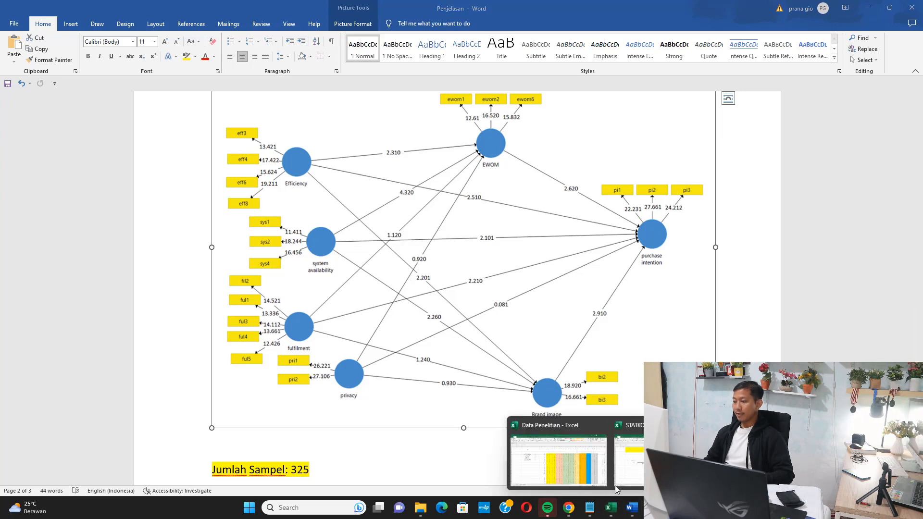
click(573, 458)
drag(178, 235, 248, 234)
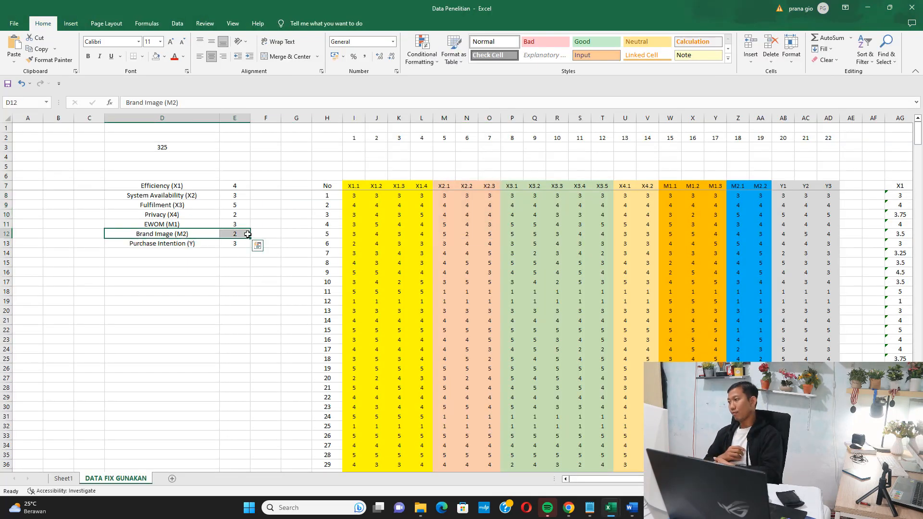
drag(738, 191, 761, 215)
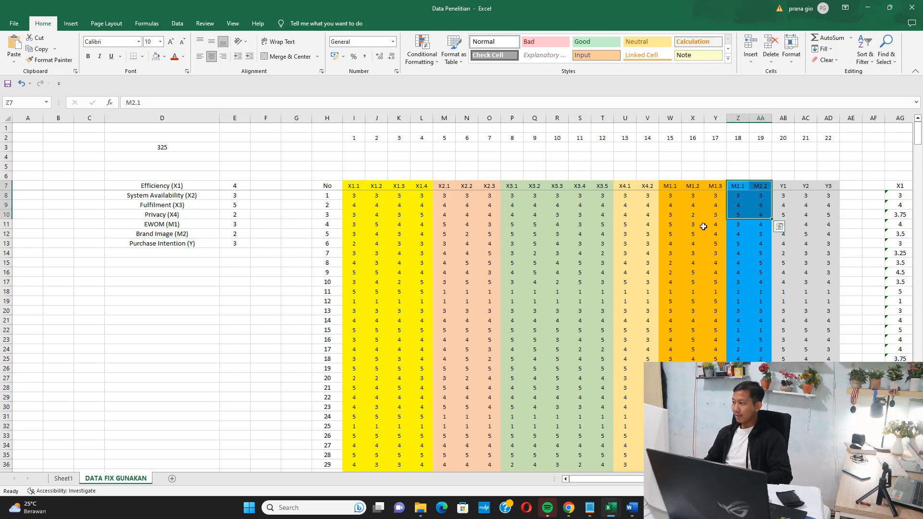
drag(176, 225, 237, 225)
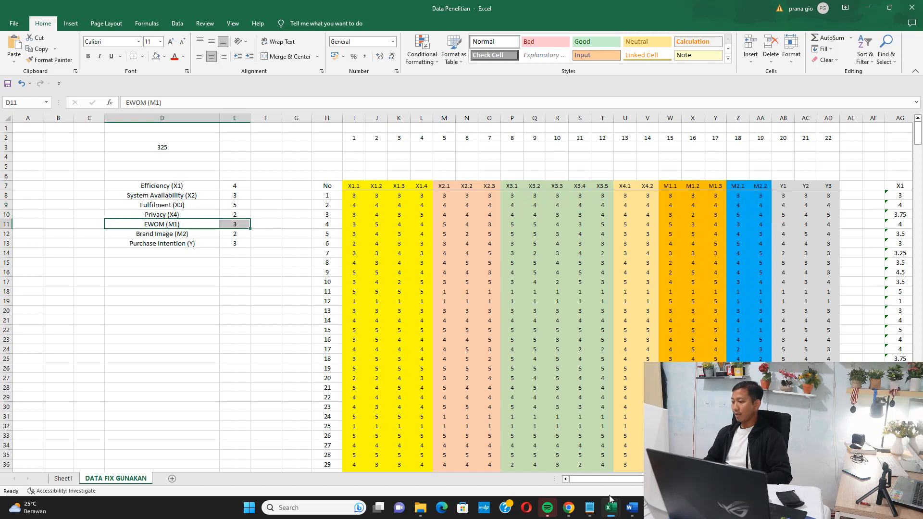
Check the model figure in Word against the Purchase Intention (Y) item count and the Y1 to Y3 columns in Excel.
click(631, 507)
scroll(480, 160, up, 3)
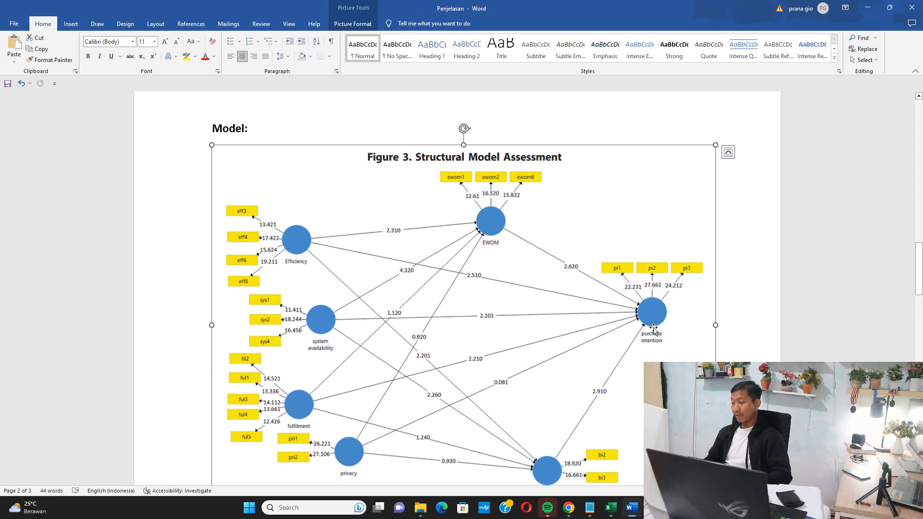
click(629, 499)
drag(202, 243, 224, 245)
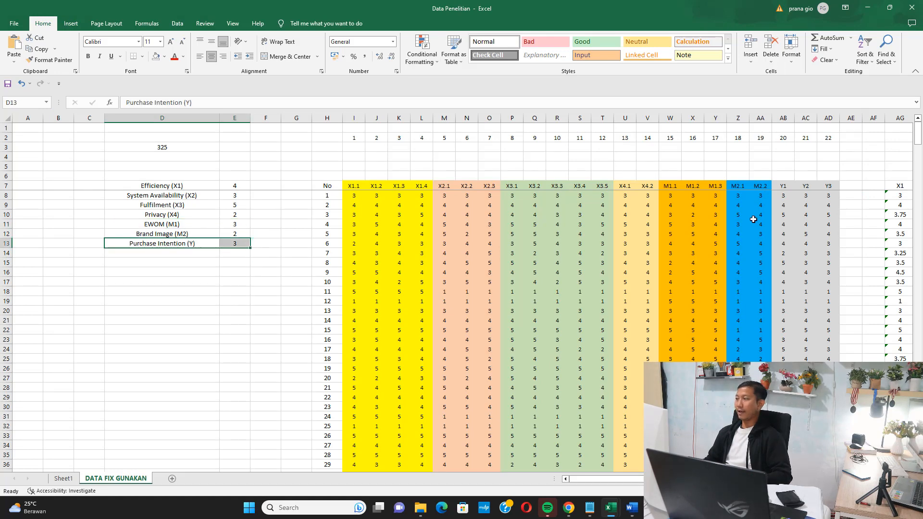
drag(783, 185, 826, 224)
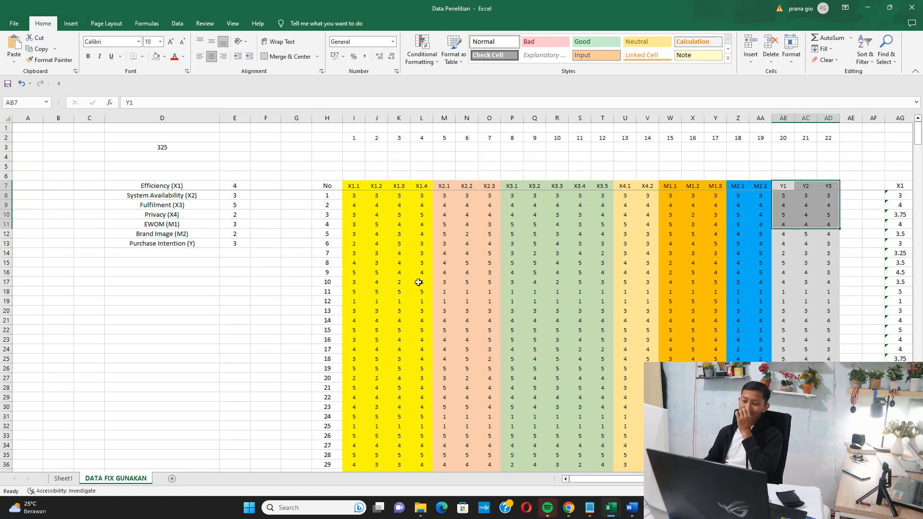
Go to the end of the research data and highlight the last respondent numbers in the No column.
scroll(416, 293, down, 6)
scroll(416, 295, down, 15)
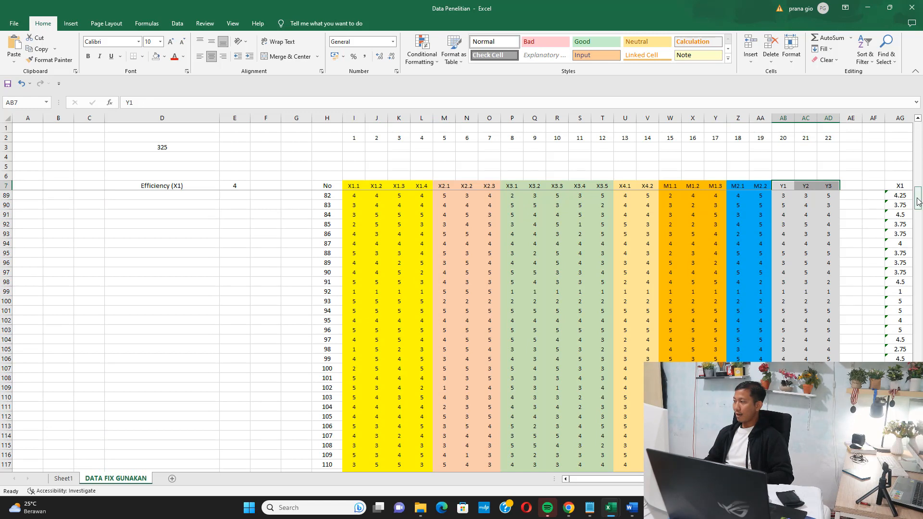
drag(916, 197, 915, 335)
scroll(504, 334, down, 20)
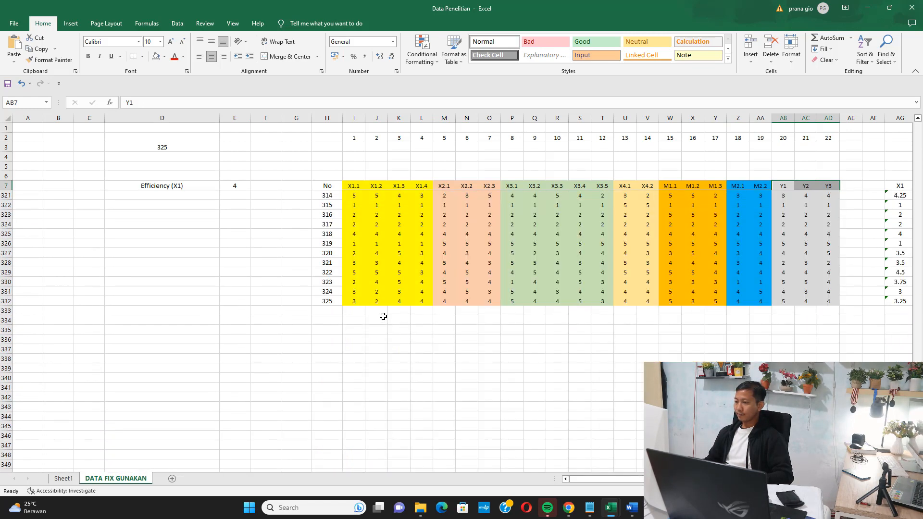
drag(332, 330, 332, 272)
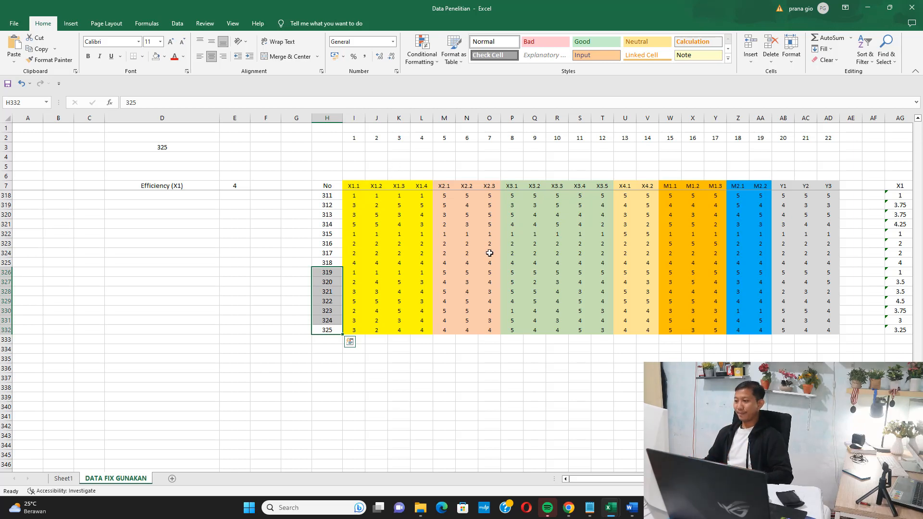
Close the open dat text file, then create a text document named DATA SMARTPLS in the article's project folder and open it.
mouse_move(590, 508)
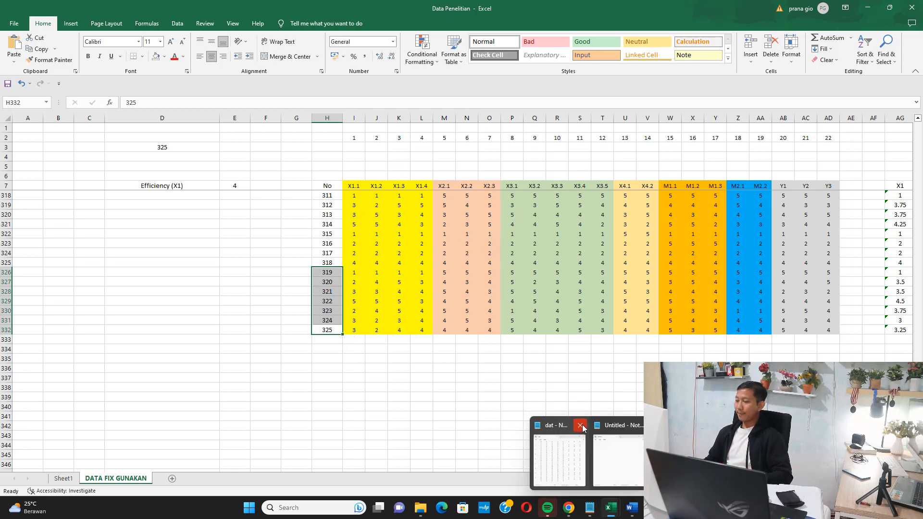
click(582, 425)
click(421, 507)
right_click(233, 238)
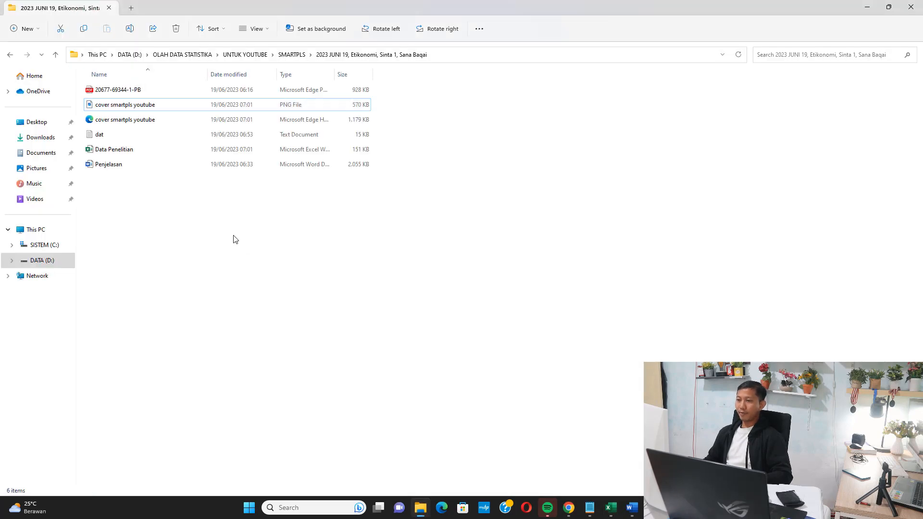
mouse_move(354, 312)
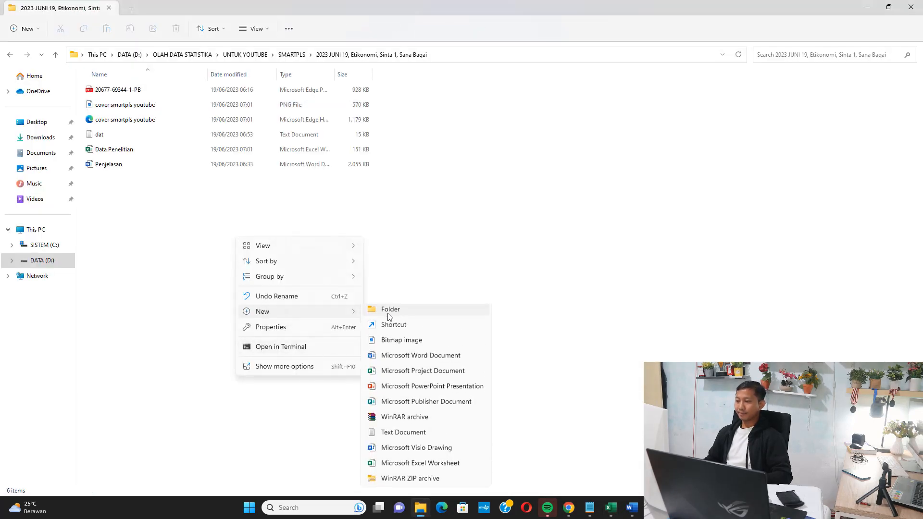
click(397, 437)
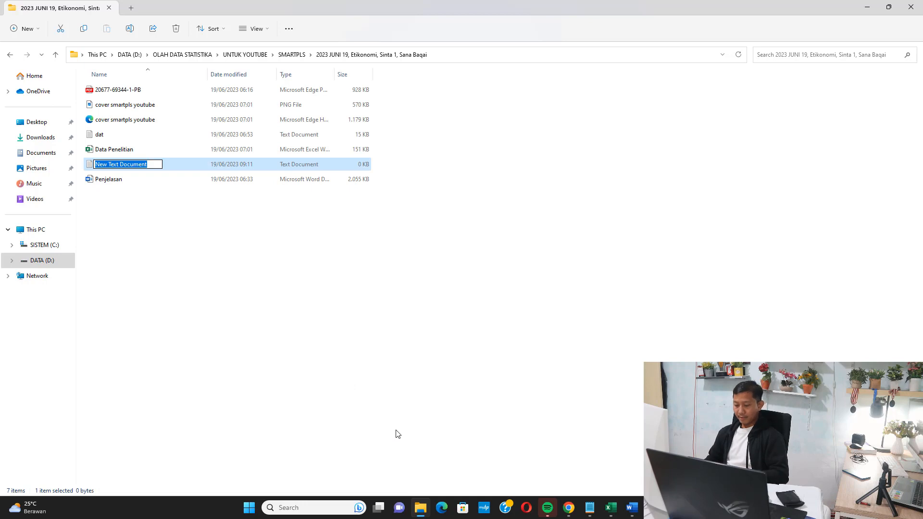
text(DATA SMA)
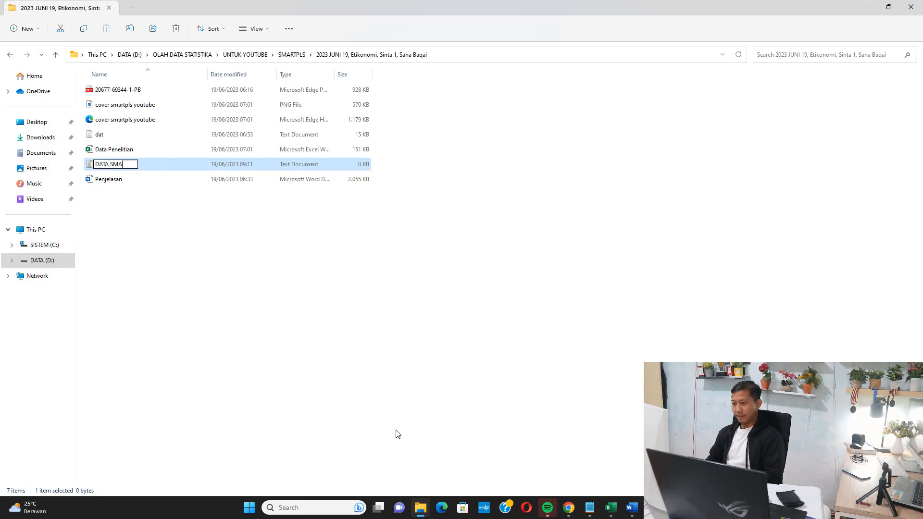
key(Return)
key(Return)
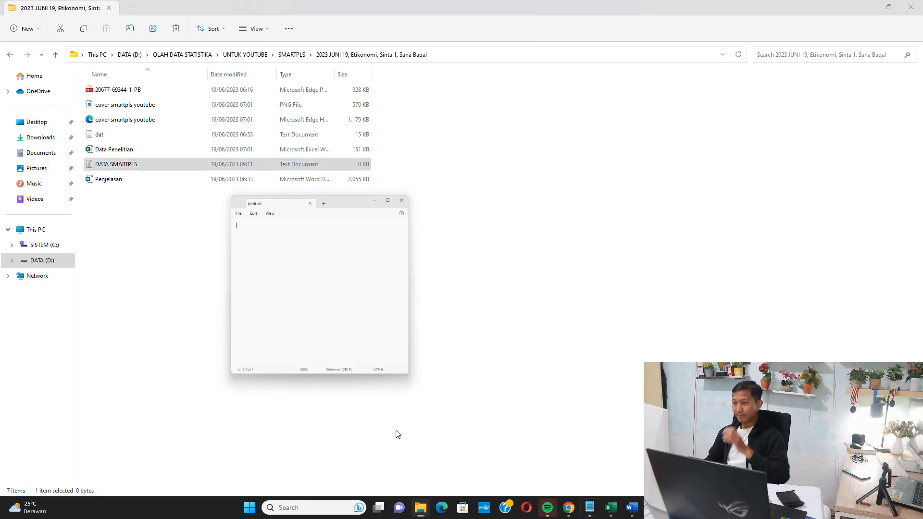
click(268, 19)
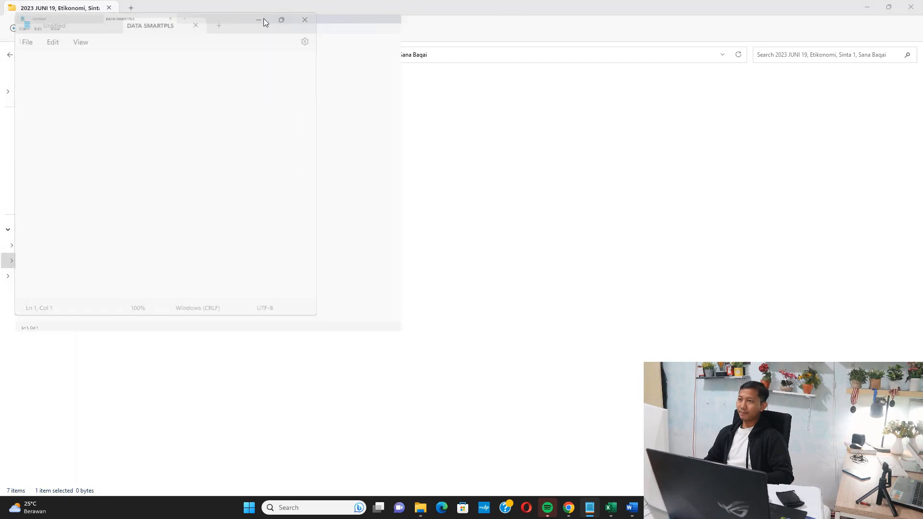
Copy the full indicator data from the Data Penelitian workbook in Excel, columns X1.1 to Y3 with headers and all respondent rows.
mouse_move(609, 503)
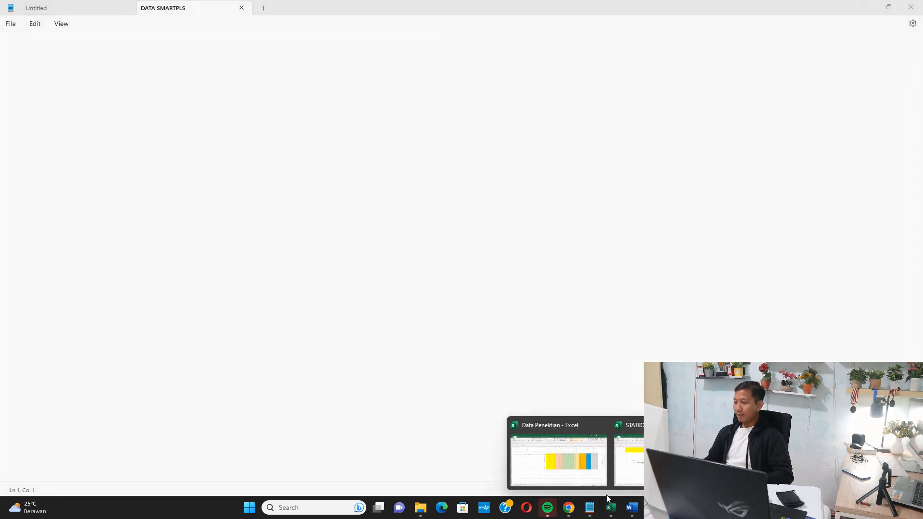
click(588, 449)
drag(359, 186, 828, 416)
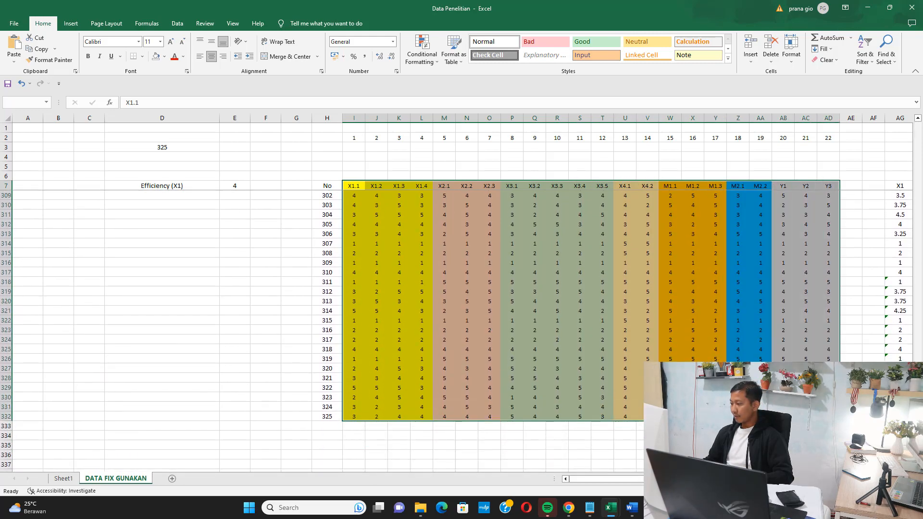
scroll(694, 346, down, 2)
key(ctrl+c)
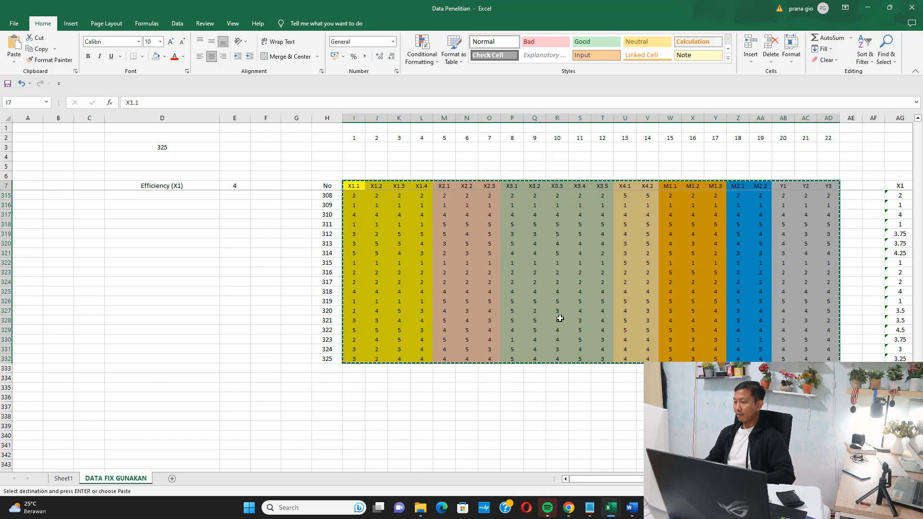
Paste the copied indicator data into the DATA SMARTPLS text file in Notepad, save it and close it.
mouse_move(589, 508)
click(577, 423)
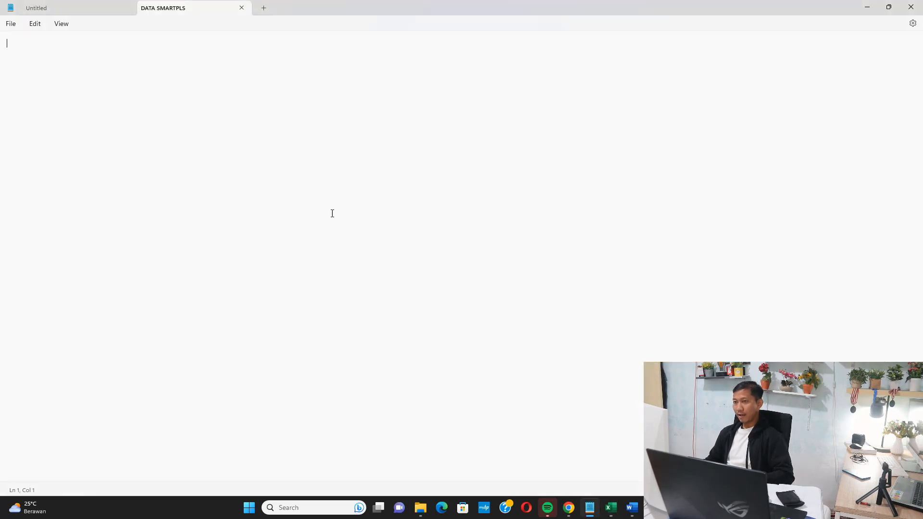
key(ctrl+v)
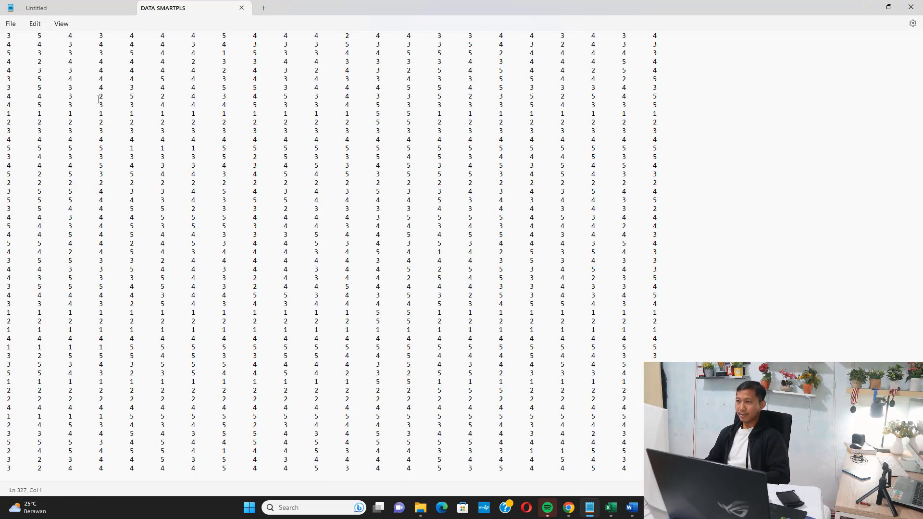
click(911, 6)
Switch to SmartPLS and create a new project named LATIHAN OLAH DATA SMARTPLS, 19 JUNI 2023.
mouse_move(641, 508)
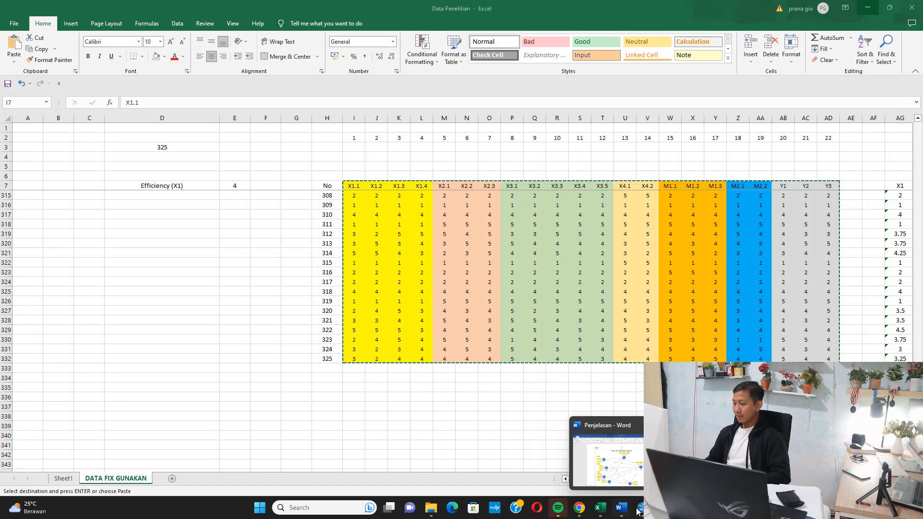
click(601, 447)
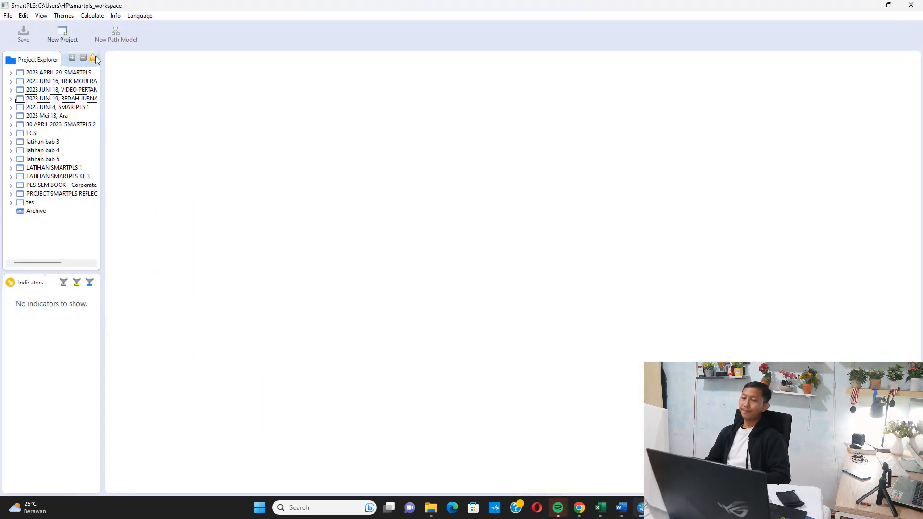
click(8, 17)
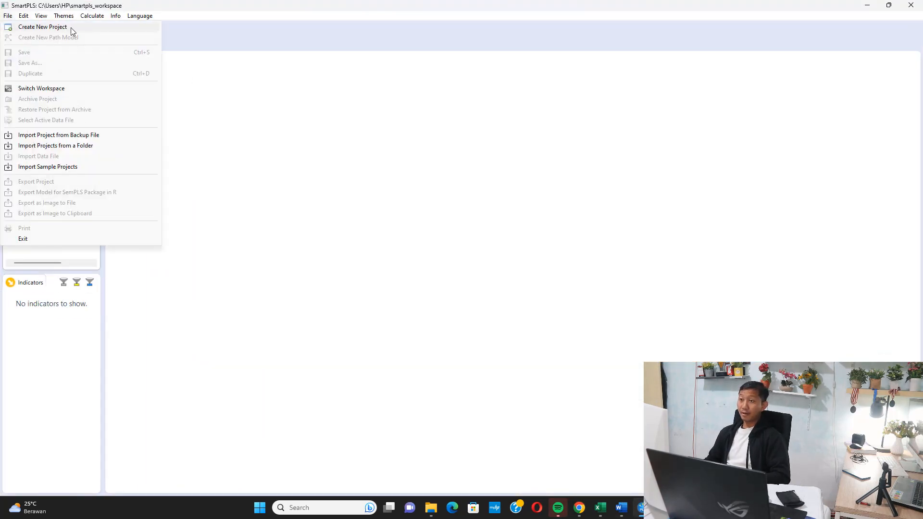
click(73, 29)
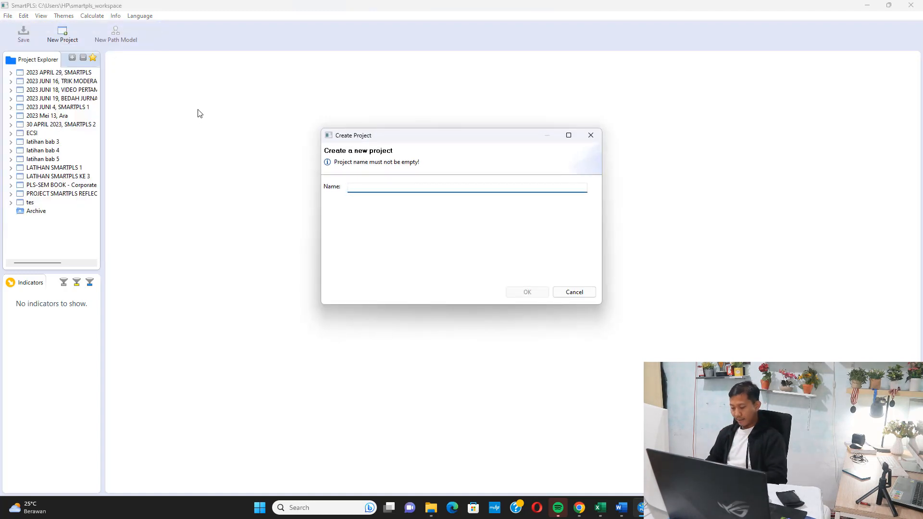
text(LAT)
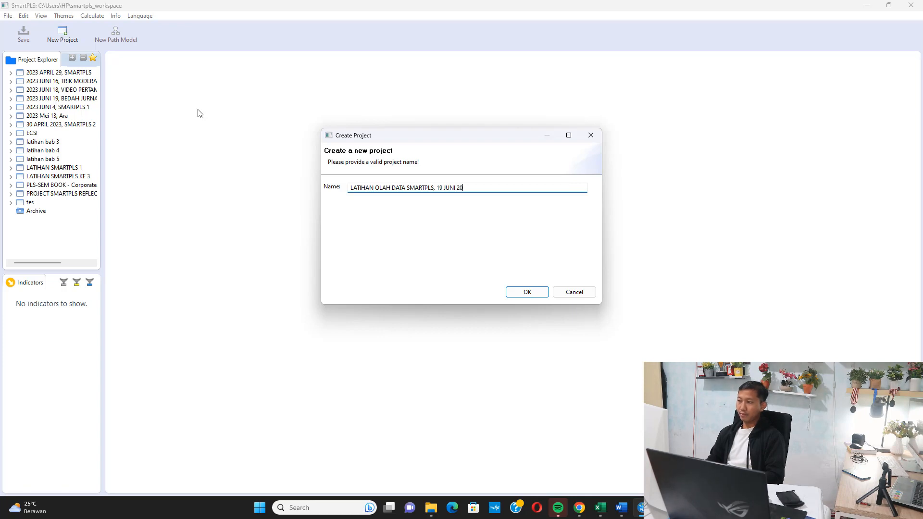
text(3)
key(Return)
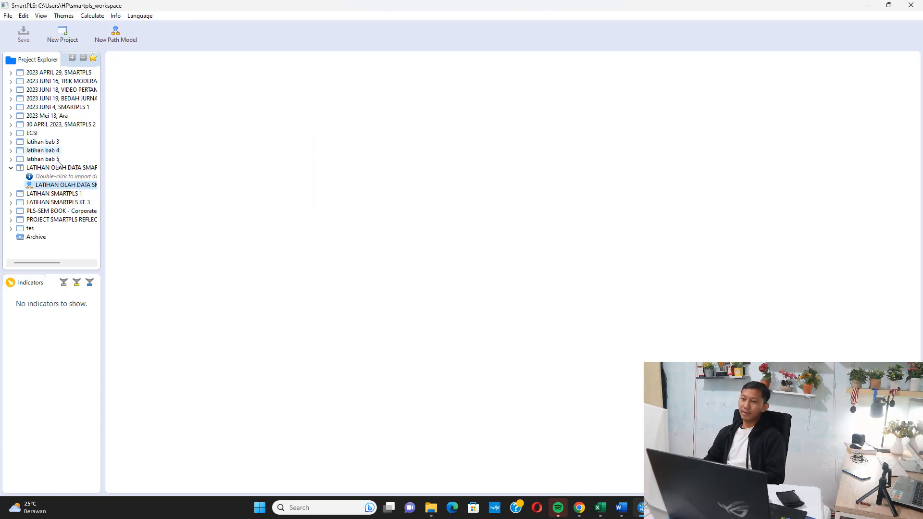
Import the DATA SMARTPLS text file into the new project, keeping DATA SMARTPLS as the data file name.
double_click(63, 177)
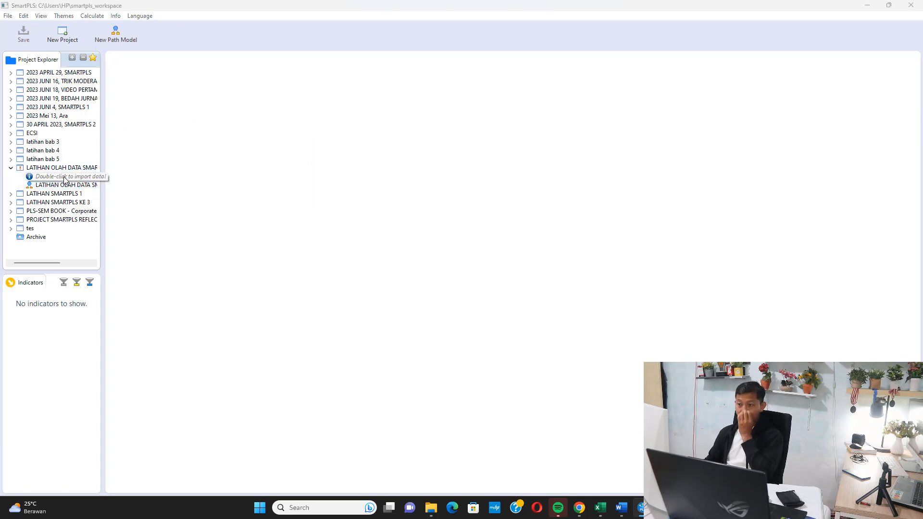
click(121, 115)
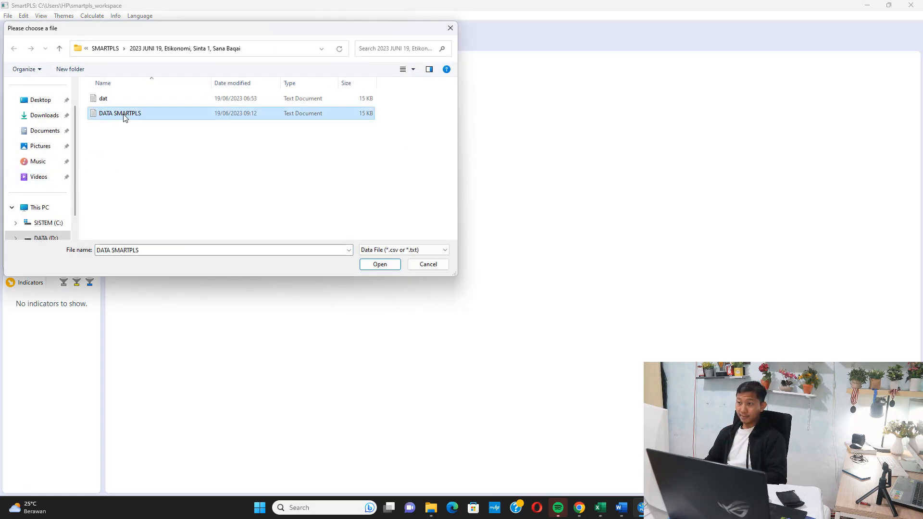
click(379, 265)
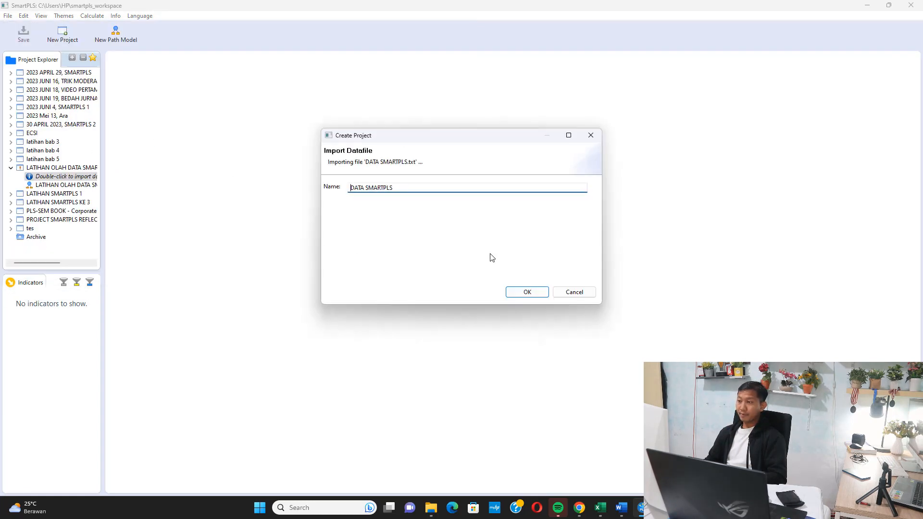
click(527, 292)
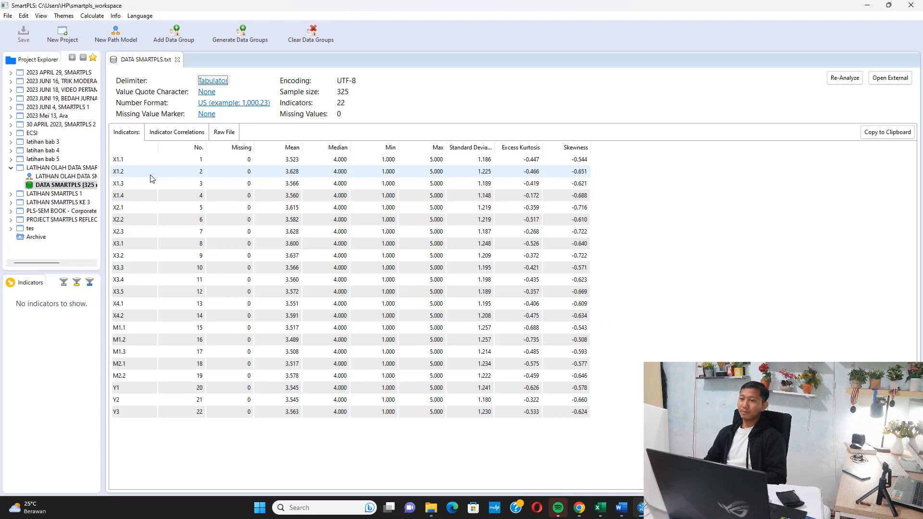
Open the project's path model and place seven latent variables: four stacked on one side, two in the middle and one on the far side.
double_click(70, 178)
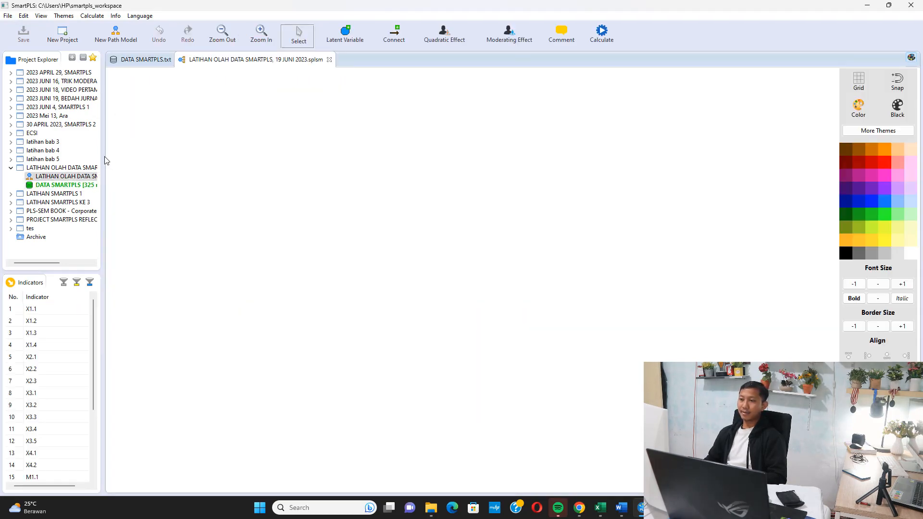
drag(101, 154, 93, 155)
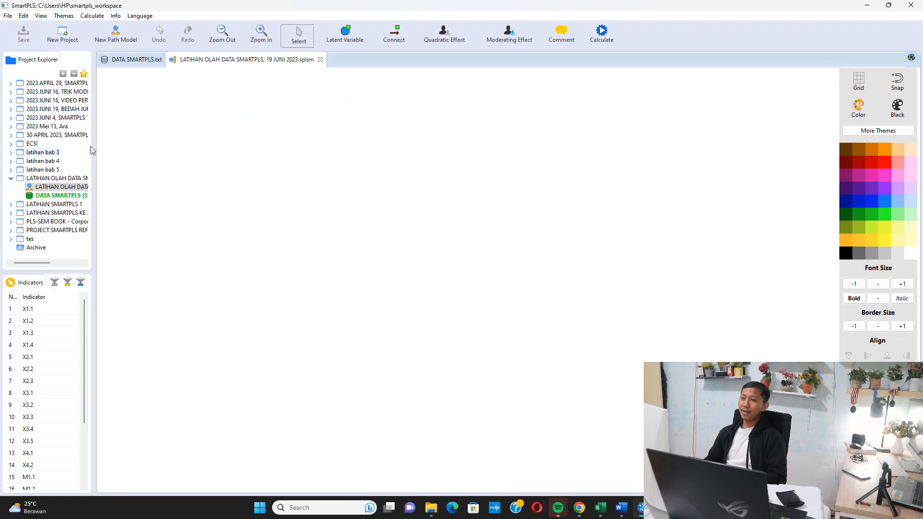
click(346, 32)
click(197, 105)
click(191, 201)
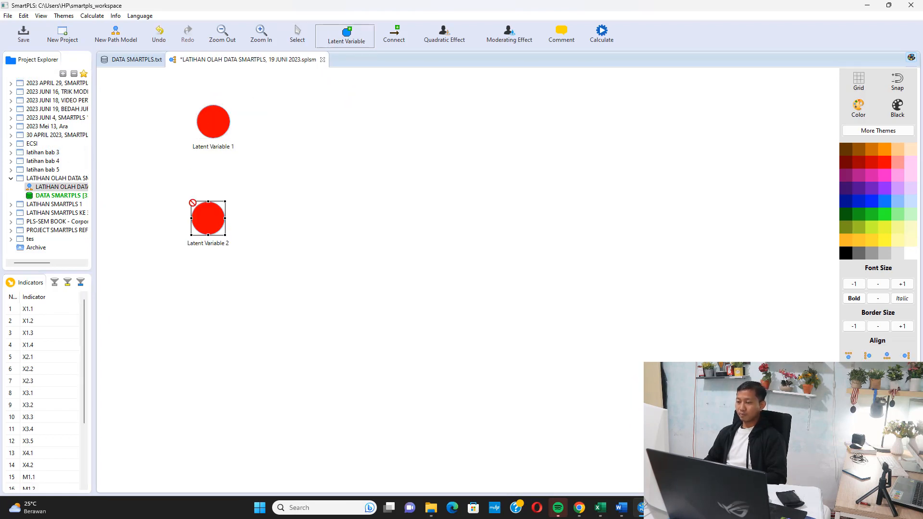
click(205, 305)
click(204, 406)
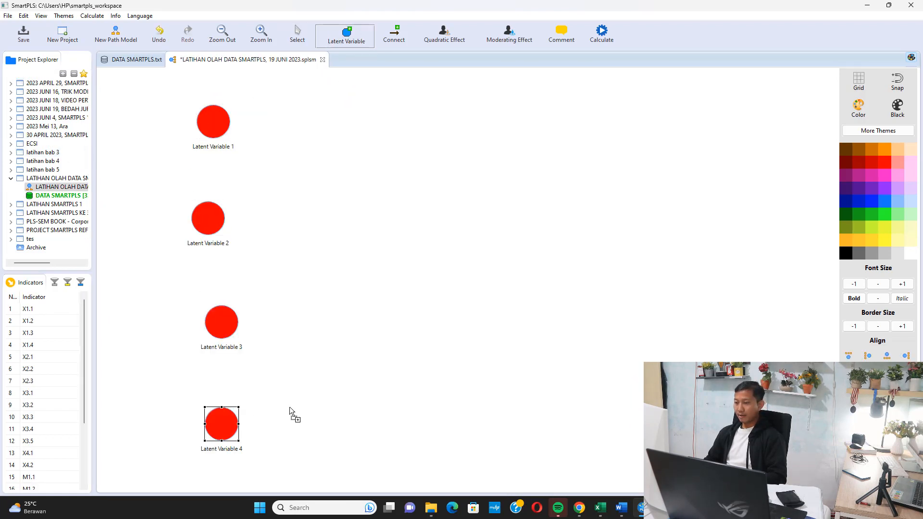
click(444, 418)
click(473, 107)
click(616, 249)
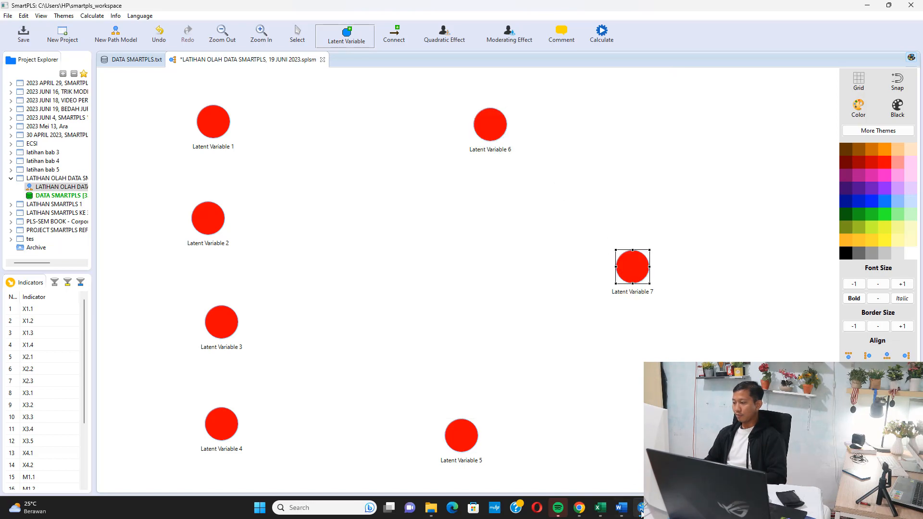
Review the model figure in Word, then copy the label text Efficiency (X1) from cell D7 of the Data Penelitian workbook in Excel.
click(622, 509)
scroll(581, 449, down, 3)
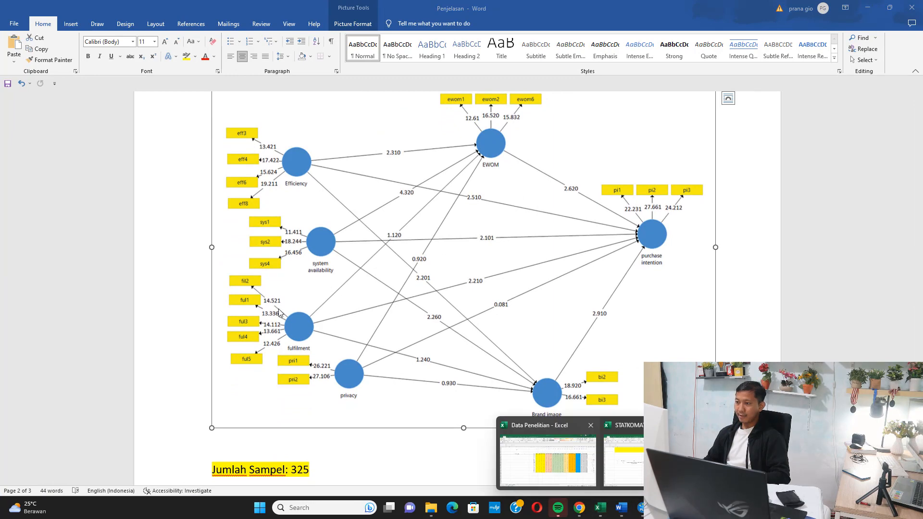
click(557, 463)
scroll(197, 231, up, 15)
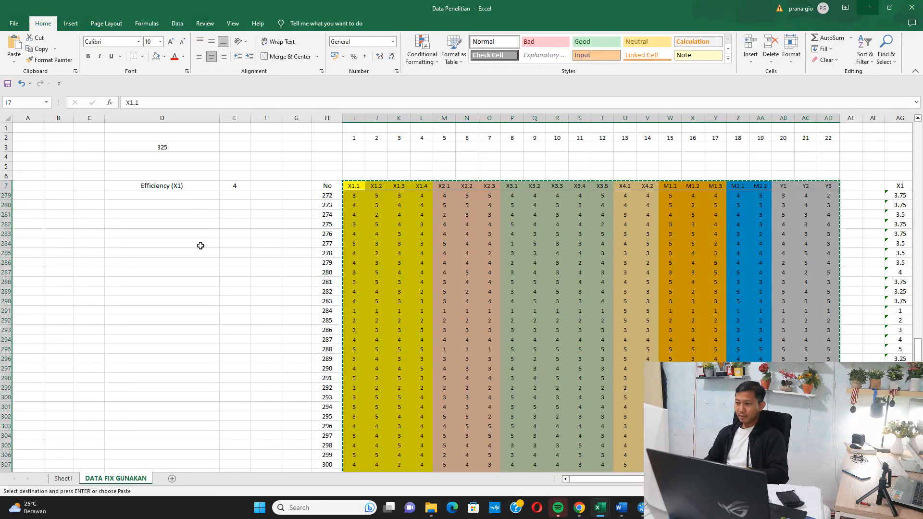
scroll(513, 242, up, 20)
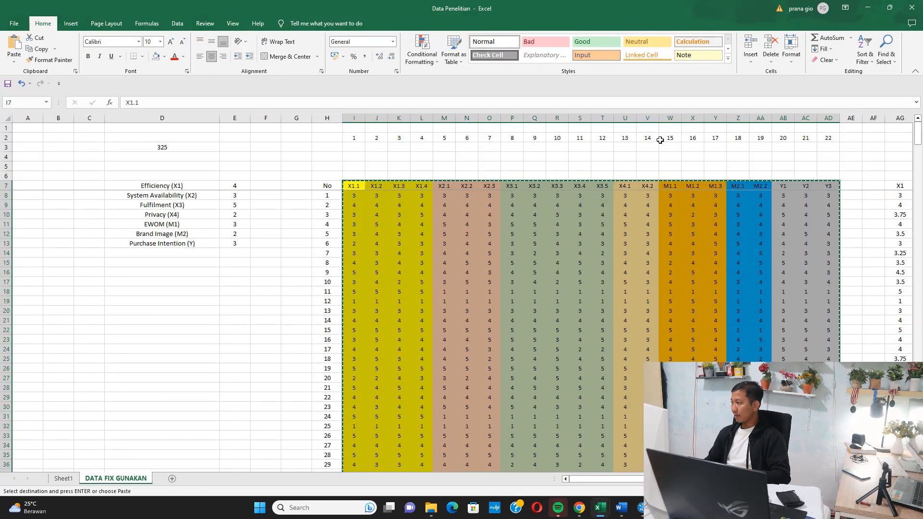
click(166, 186)
drag(173, 103, 66, 103)
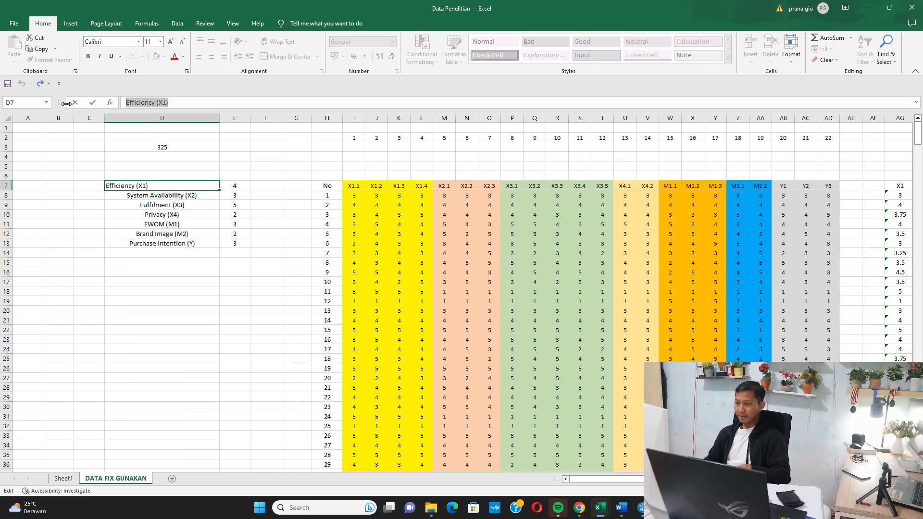
key(ctrl+c)
click(184, 262)
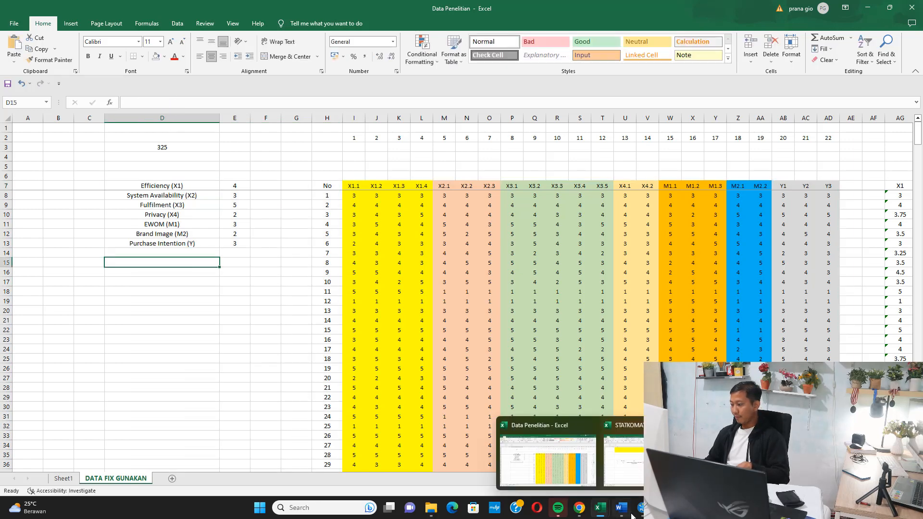
Switch to SmartPLS and rename Latent Variable 1 with the copied label Efficiency (X1).
click(641, 507)
key(Escape)
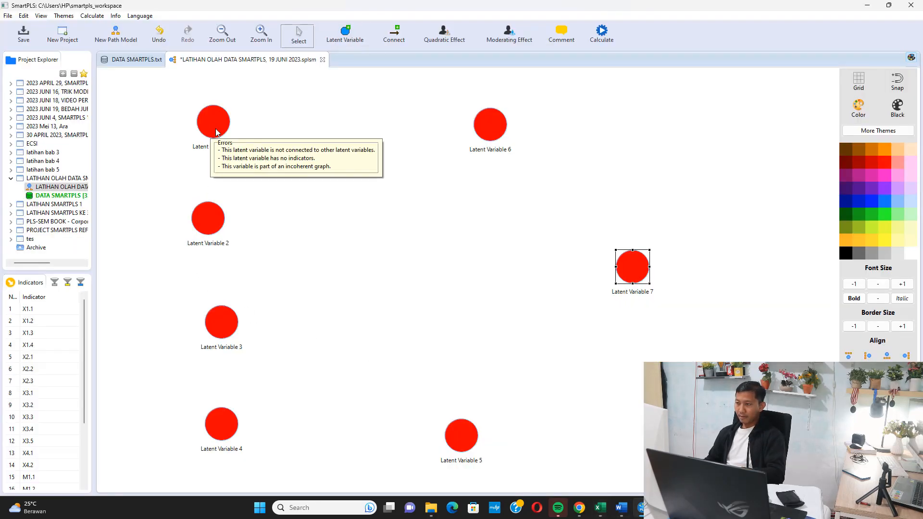
right_click(211, 130)
click(240, 142)
key(ctrl+v)
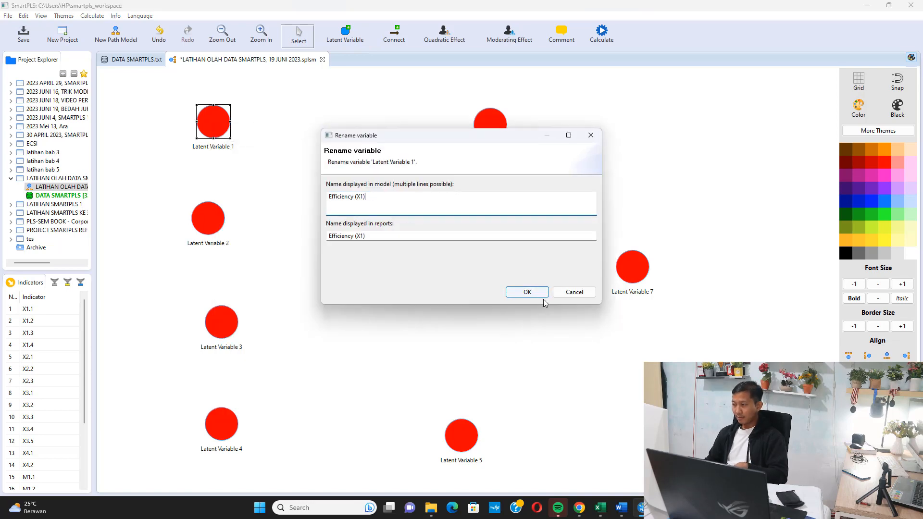
click(541, 295)
Copy System Availability (X2) from cell D8 of the Data Penelitian workbook in Excel and rename Latent Variable 2 with it in SmartPLS.
mouse_move(600, 507)
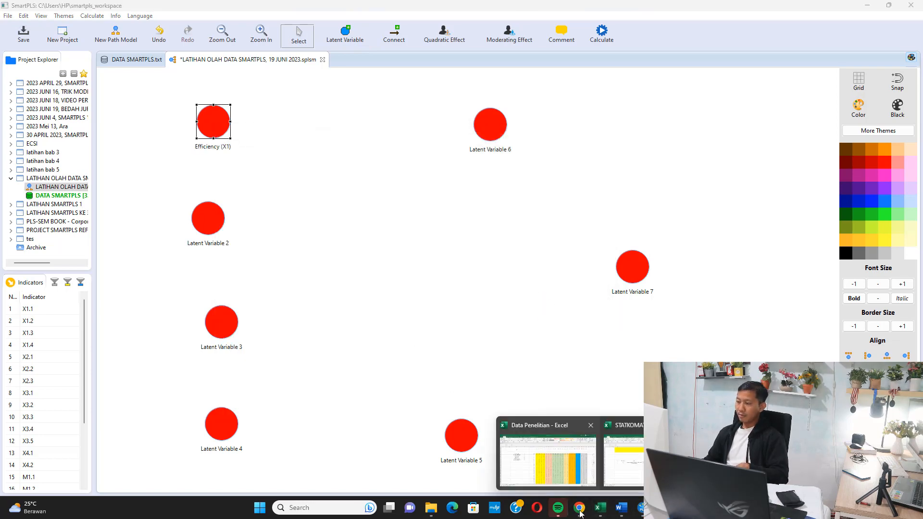
click(584, 461)
click(200, 197)
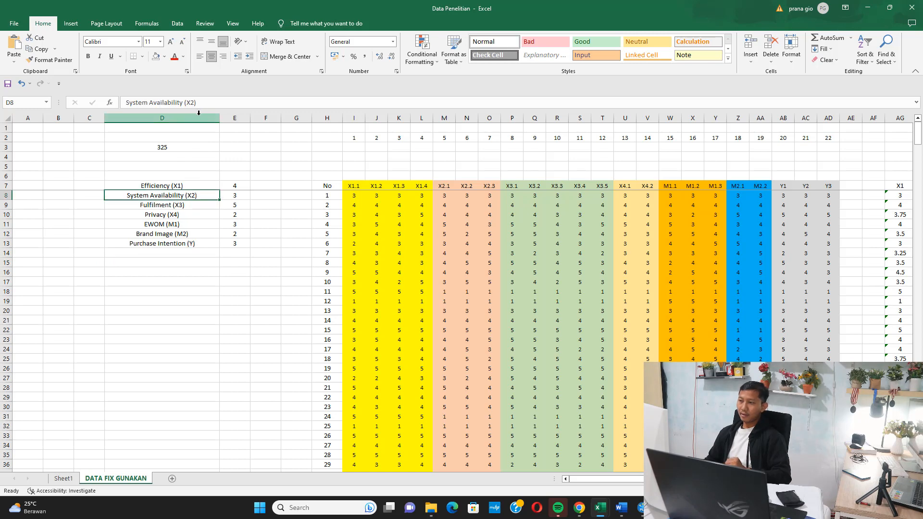
double_click(199, 197)
click(292, 282)
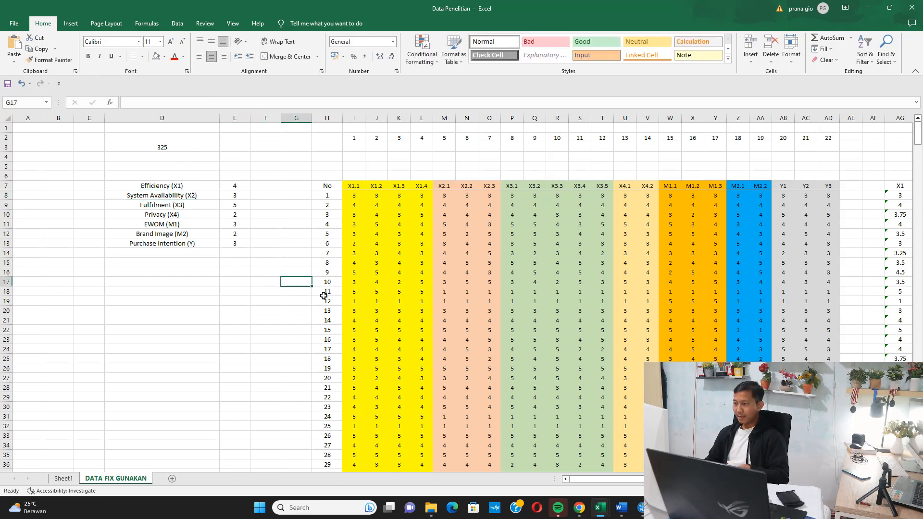
mouse_move(642, 507)
click(618, 459)
click(207, 219)
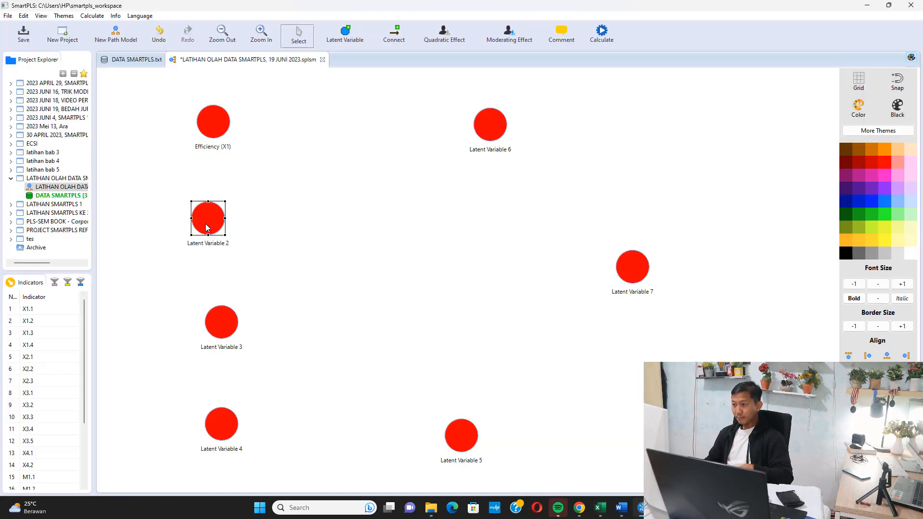
right_click(207, 211)
click(228, 229)
key(ctrl+v)
click(540, 295)
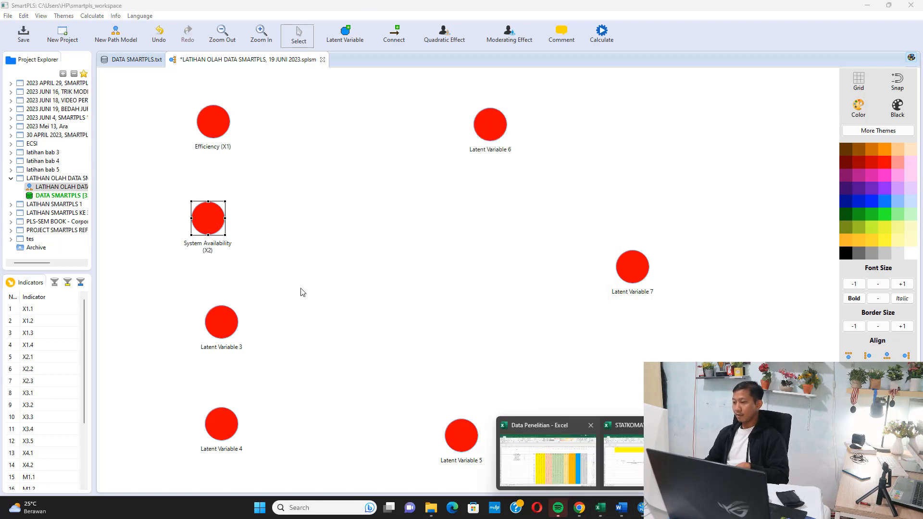
Copy Fulfilment (X3) from cell D9 of the Excel workbook and rename Latent Variable 3 with it in SmartPLS.
click(562, 474)
click(187, 206)
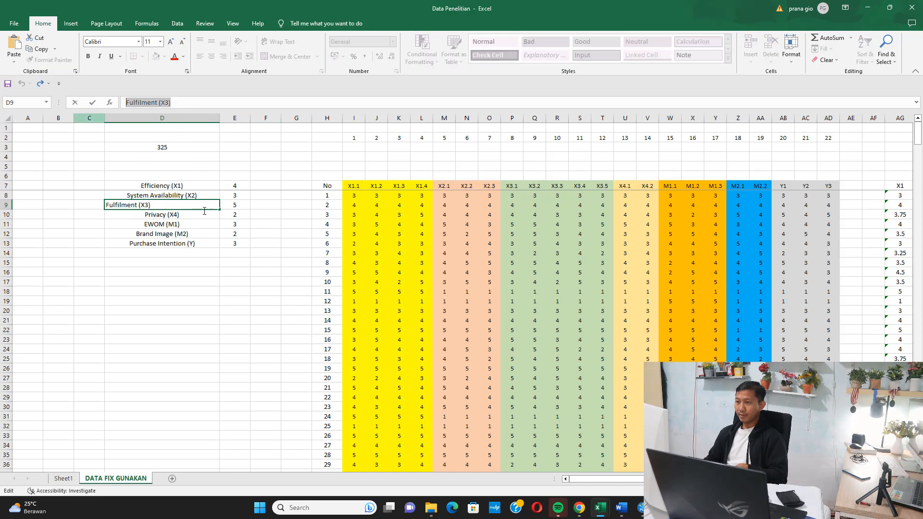
click(243, 252)
click(636, 508)
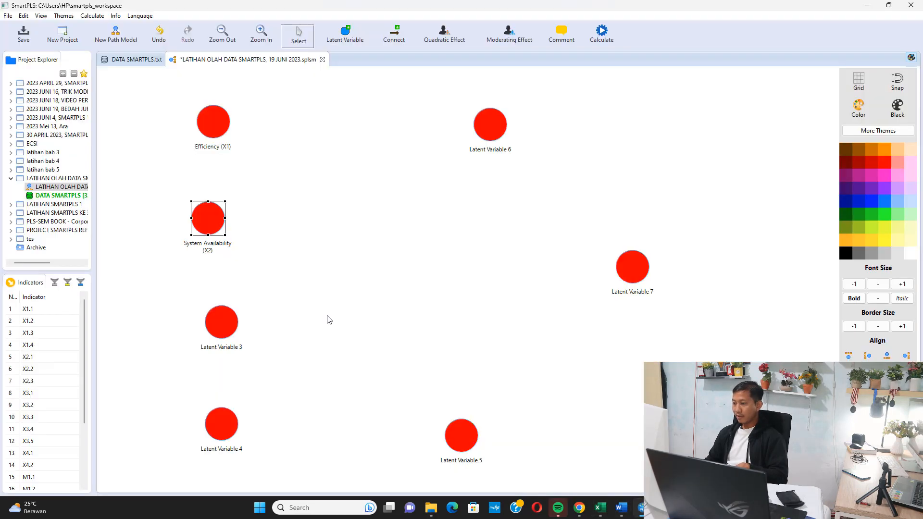
right_click(232, 313)
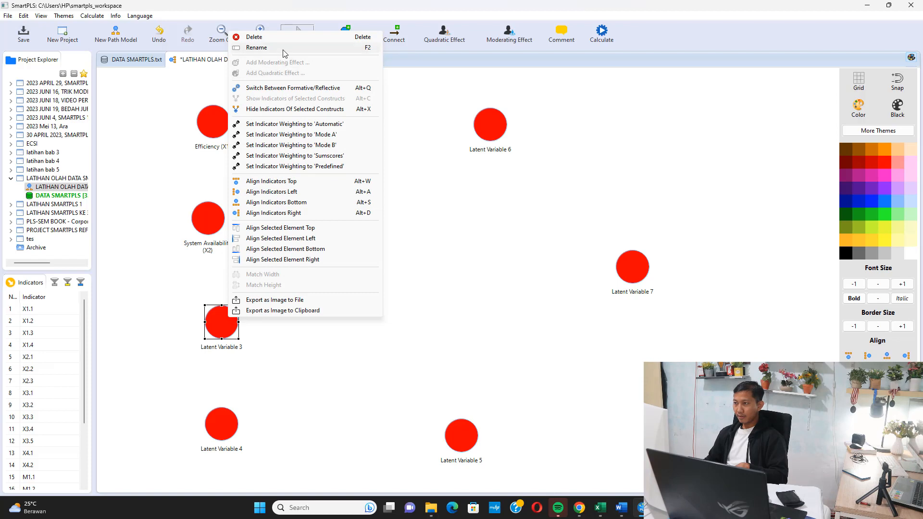
click(262, 47)
key(ctrl+v)
click(528, 292)
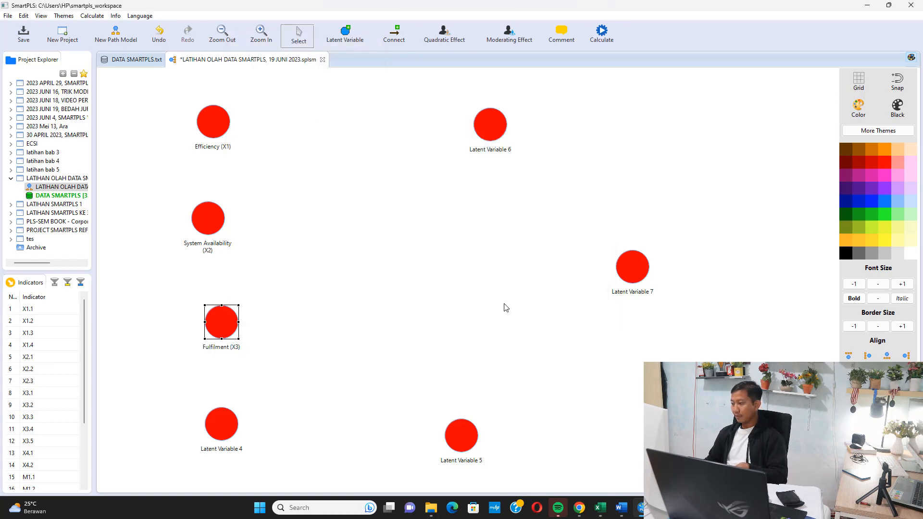
Copy Privacy (X4) from cell D10 of the Excel workbook and rename Latent Variable 4 with it in SmartPLS.
click(599, 508)
click(515, 452)
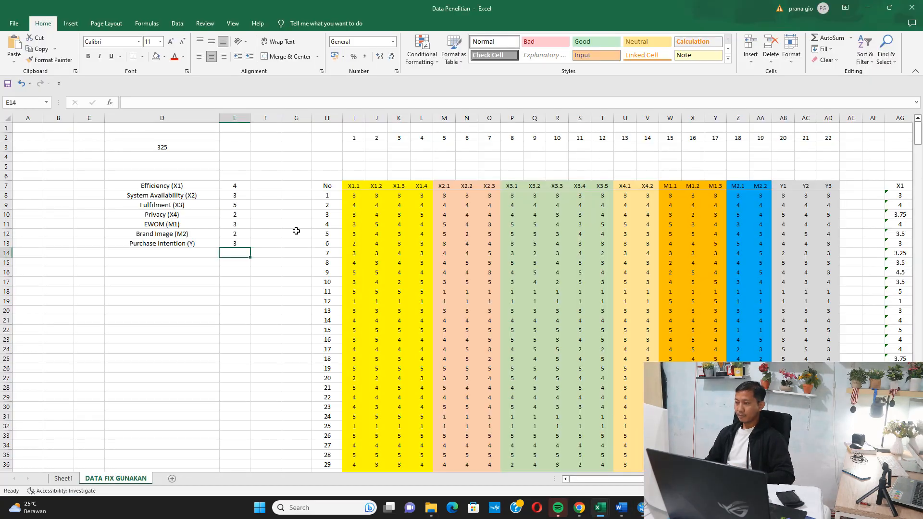
click(212, 213)
drag(161, 102, 124, 102)
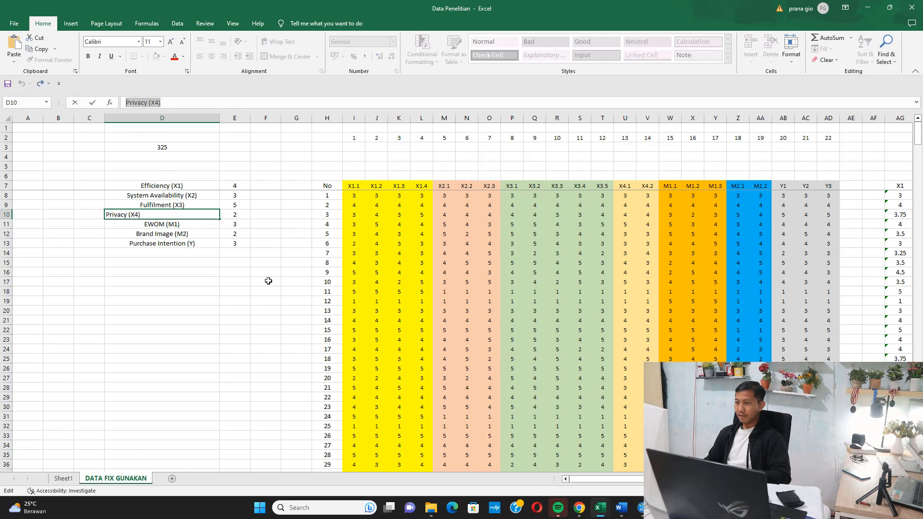
click(265, 282)
mouse_move(641, 508)
click(567, 440)
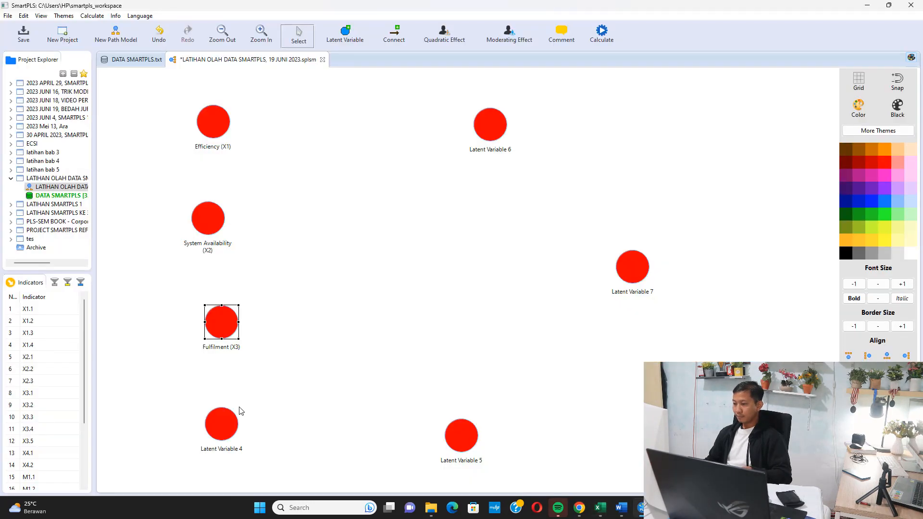
click(222, 431)
right_click(222, 431)
click(255, 157)
key(ctrl+v)
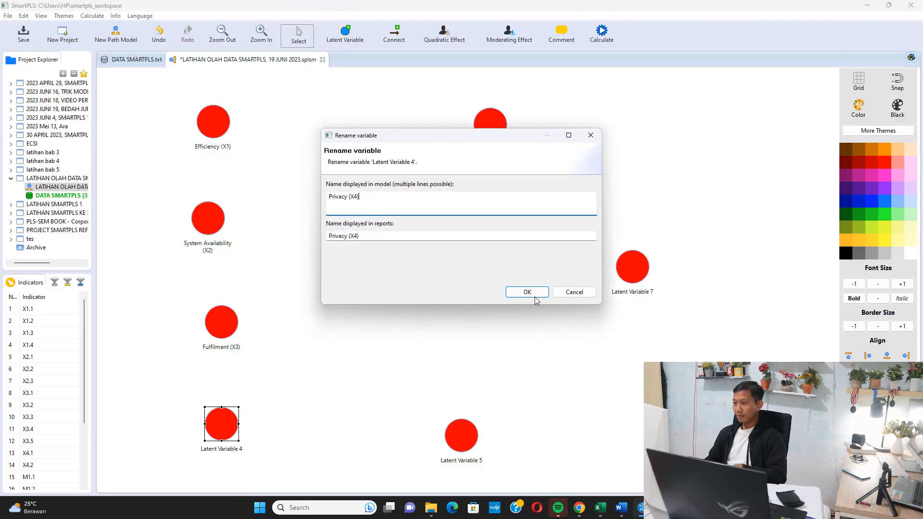
click(543, 293)
Copy EWOM (M1) from cell D11 of the Excel workbook and rename Latent Variable 6 with it in SmartPLS.
mouse_move(600, 507)
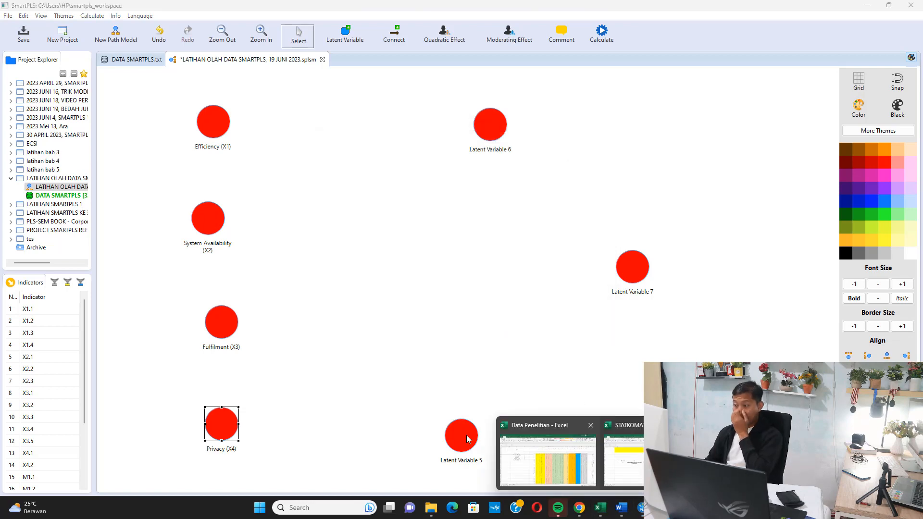
click(531, 475)
click(186, 225)
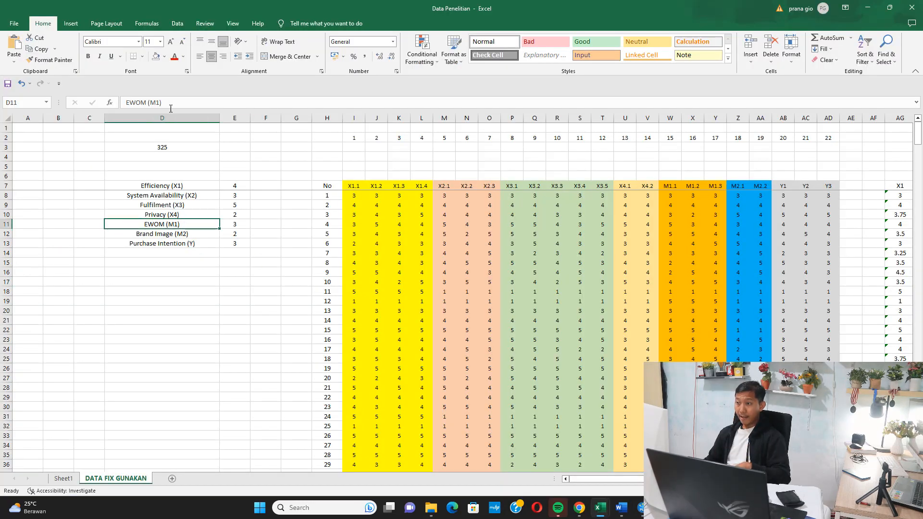
drag(165, 102, 76, 95)
click(308, 324)
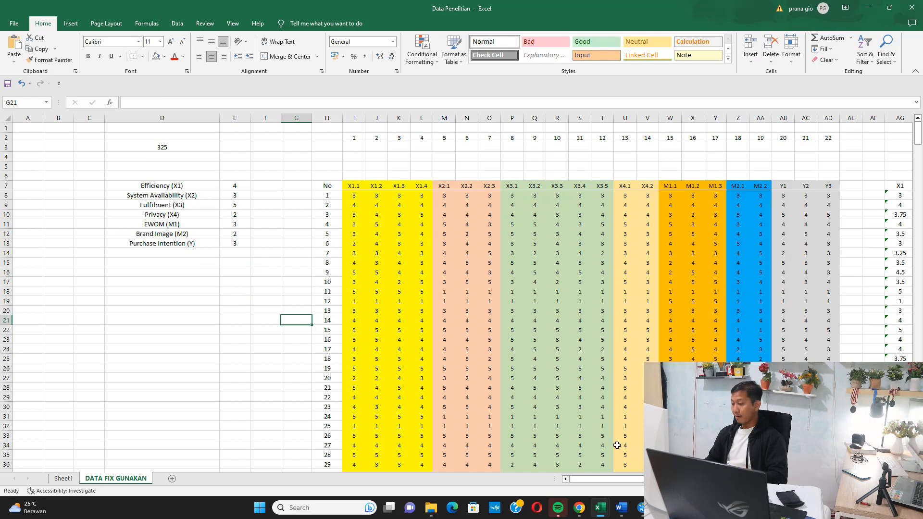
click(641, 508)
right_click(476, 134)
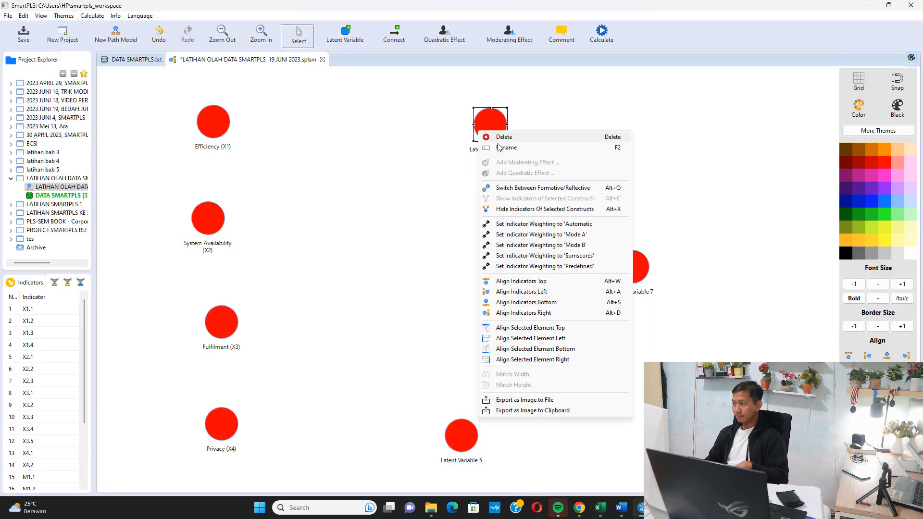
click(520, 147)
key(ctrl+v)
click(520, 295)
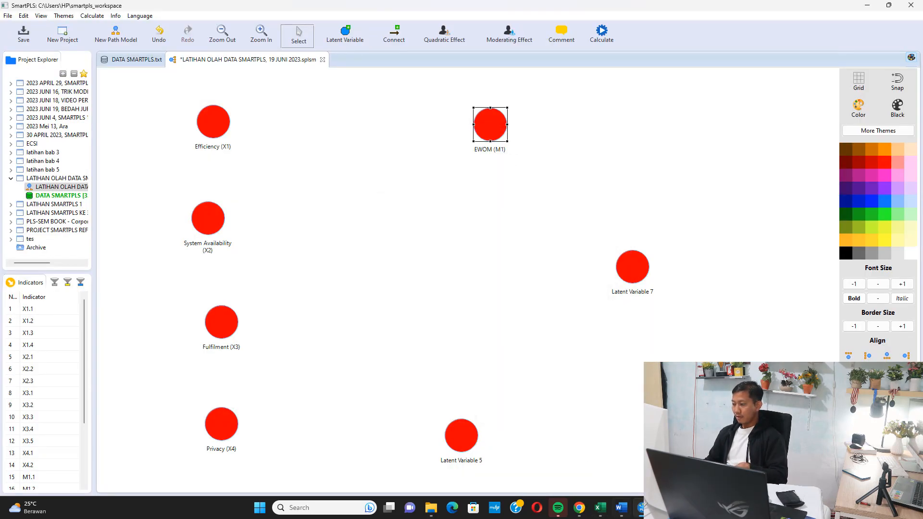
Copy Brand Image (M2) from cell D12 in Excel, check the Word model figure, and rename Latent Variable 5 with it in SmartPLS.
mouse_move(600, 508)
click(528, 447)
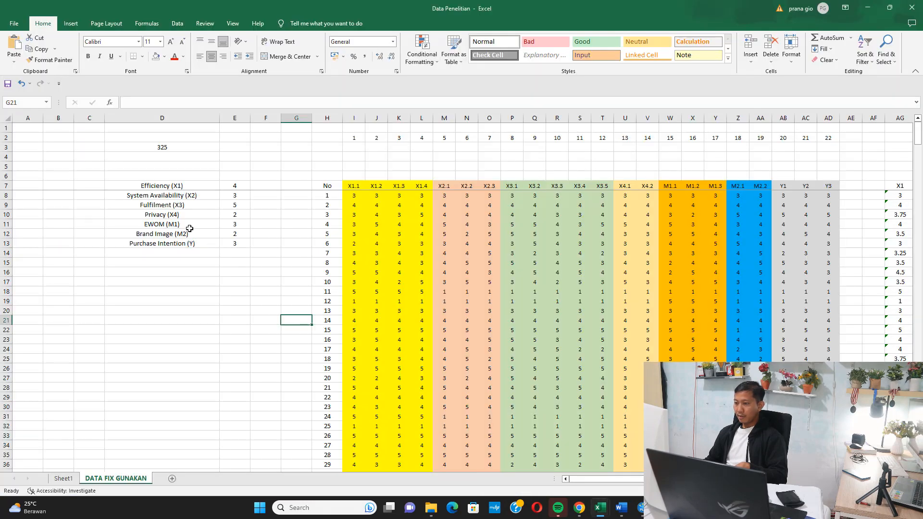
click(188, 234)
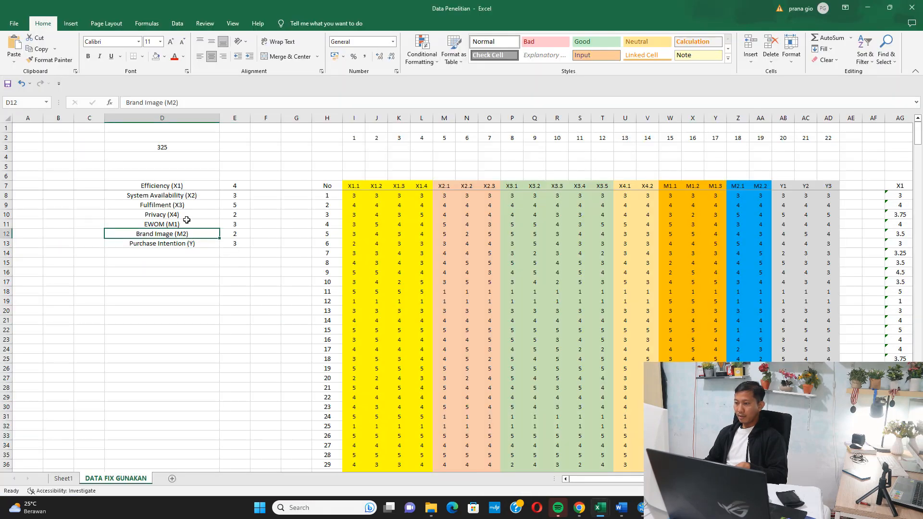
click(356, 272)
click(621, 508)
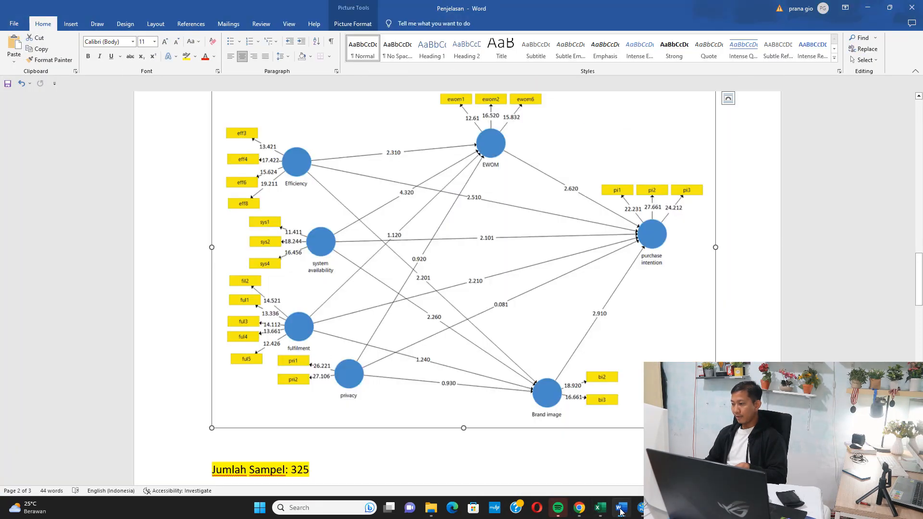
click(620, 509)
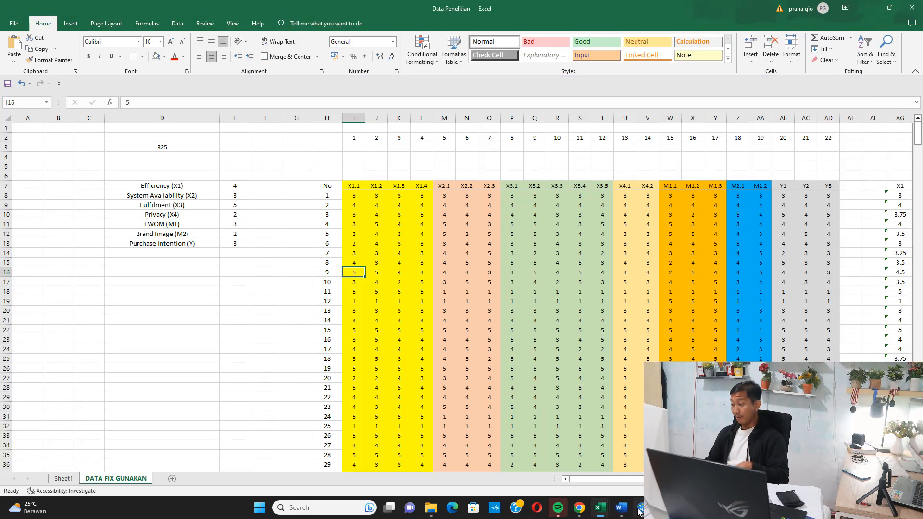
click(641, 507)
right_click(471, 440)
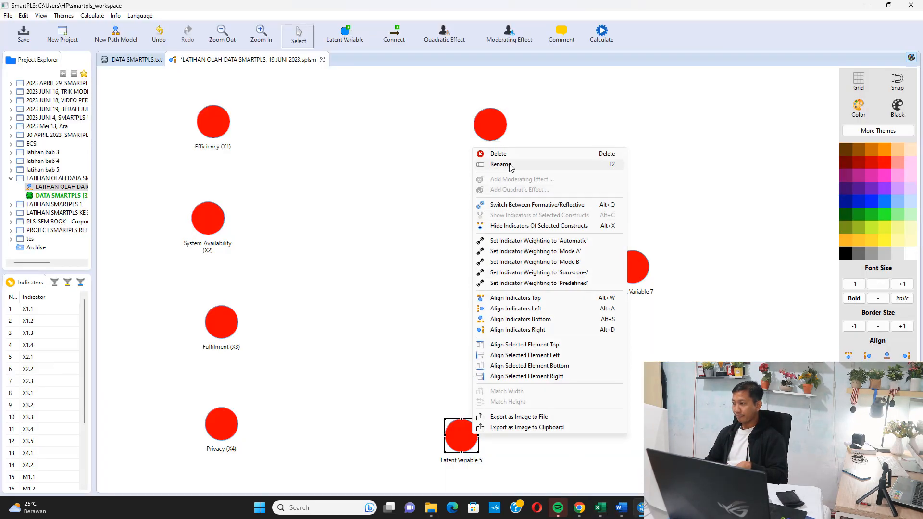
click(490, 165)
text(Brand Image (M2))
click(535, 294)
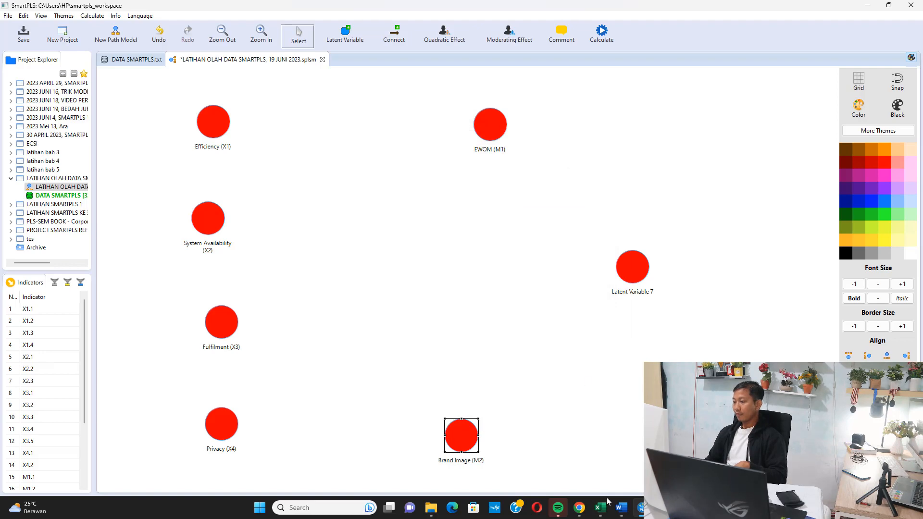
Copy Purchase Intention (Y) from cell D13 of the Excel workbook and rename Latent Variable 7 with it in SmartPLS.
click(523, 459)
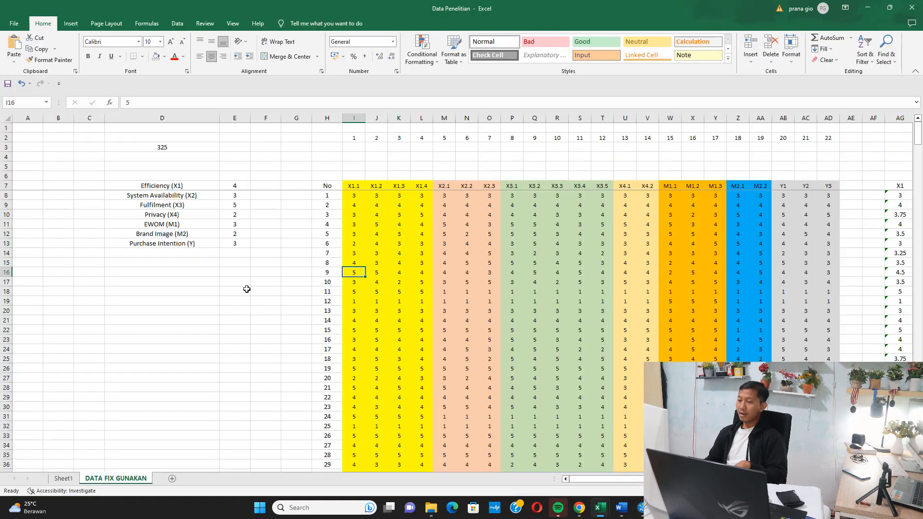
click(186, 245)
drag(199, 105, 95, 94)
key(ctrl+c)
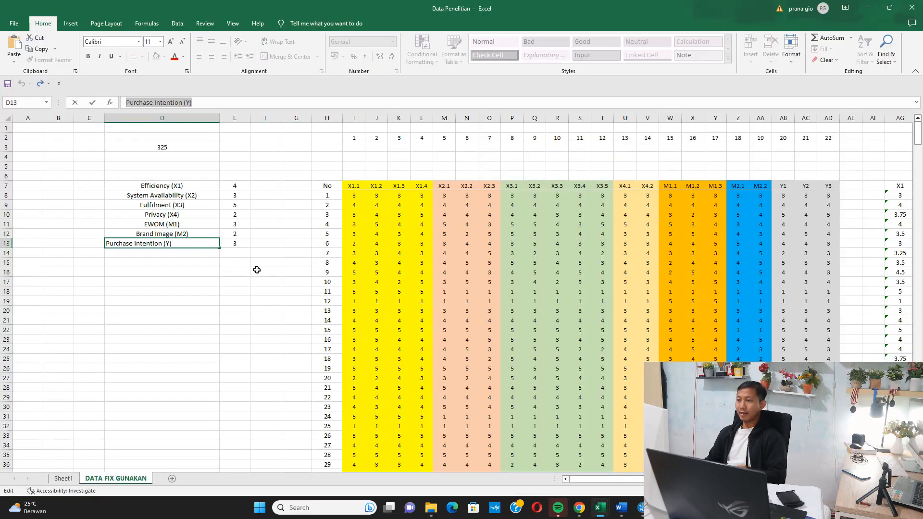
click(258, 270)
click(641, 514)
right_click(648, 278)
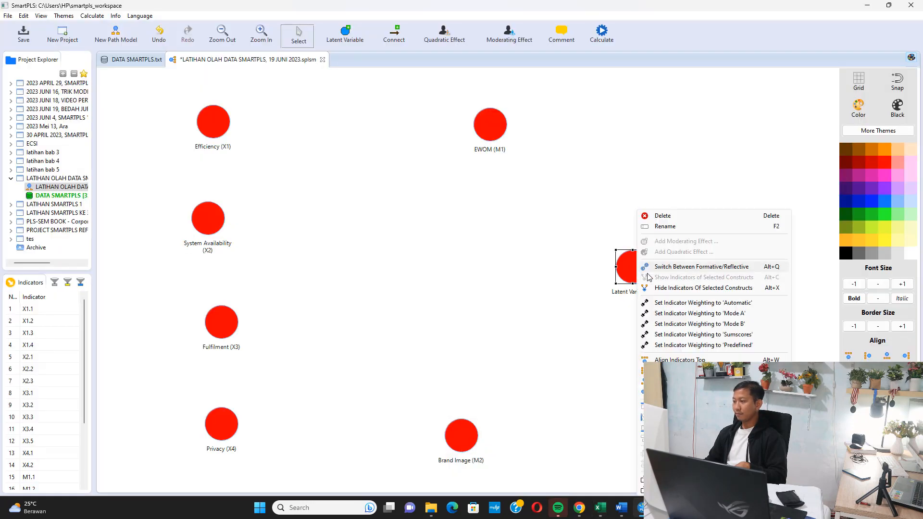
click(668, 226)
key(ctrl+v)
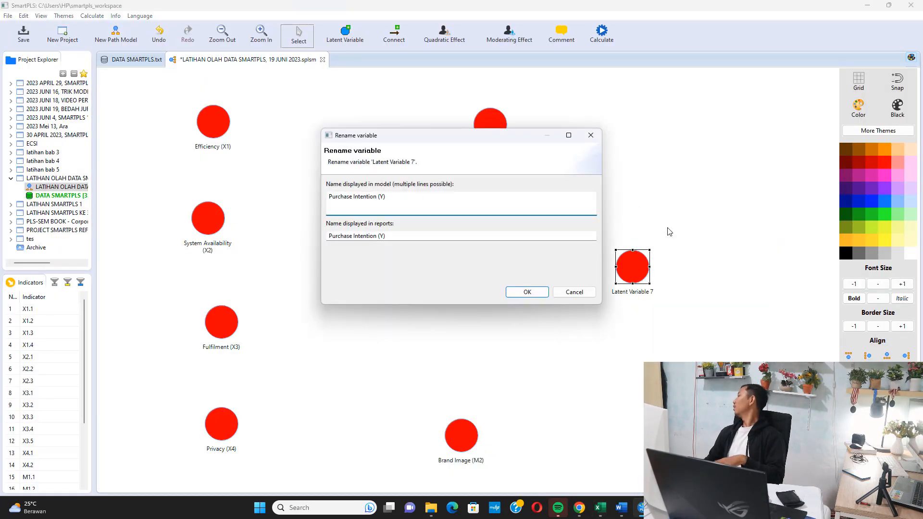
key(Return)
Assign indicators X1.1 through X1.4 to the Efficiency (X1) latent variable.
click(64, 312)
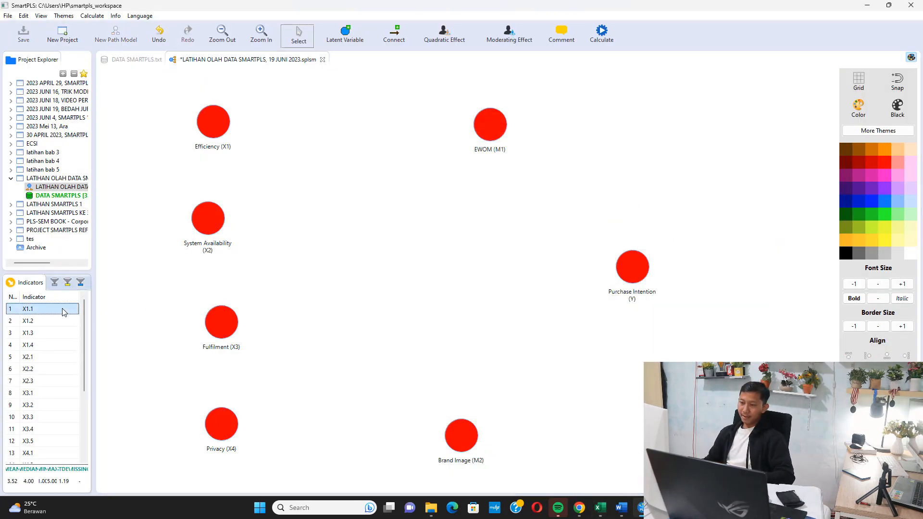
key(shift+Down)
key(shift+Down)
key(shift+Down)
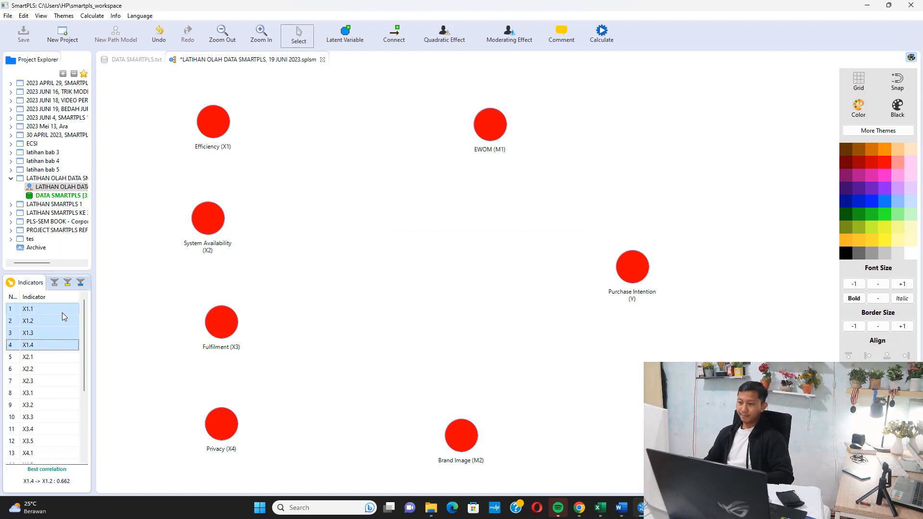
drag(62, 317, 213, 121)
Assign indicators X2.1 through X2.3 to the System Availability (X2) latent variable.
click(46, 362)
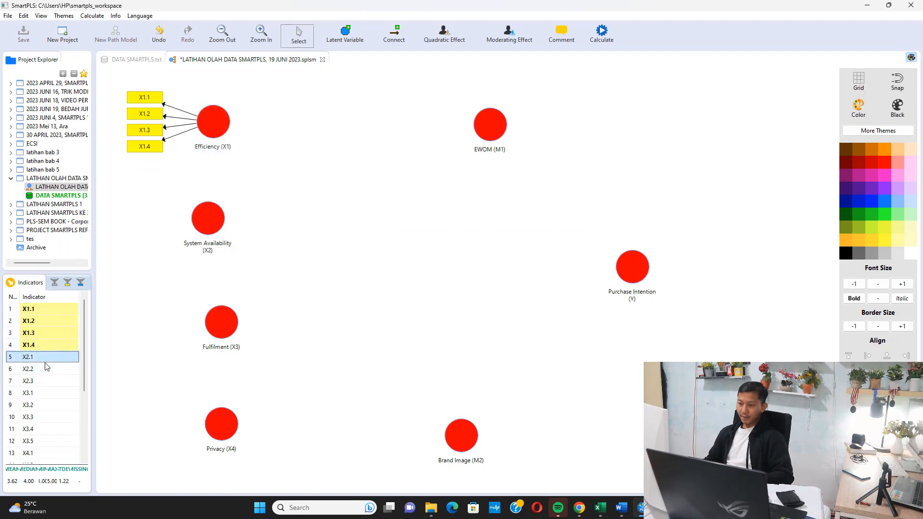
key(shift+Down)
key(shift+Down)
drag(45, 364, 205, 227)
Assign indicators X3.1 through X3.5 to the Fulfilment (X3) latent variable.
click(51, 391)
key(shift+Down)
key(shift+Down)
key(shift+Down)
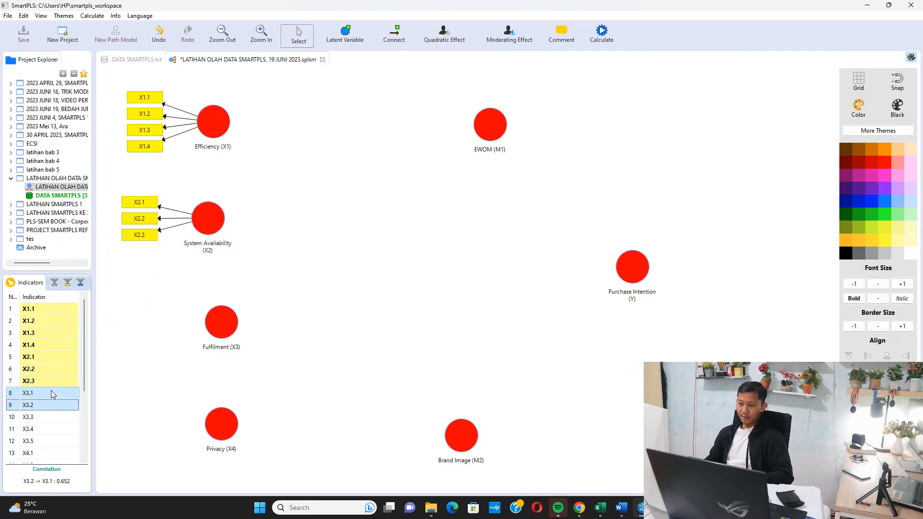
key(shift+Down)
drag(48, 404, 221, 321)
Assign indicators X4.1 and X4.2 to the Privacy (X4) latent variable.
scroll(44, 351, down, 2)
click(32, 382)
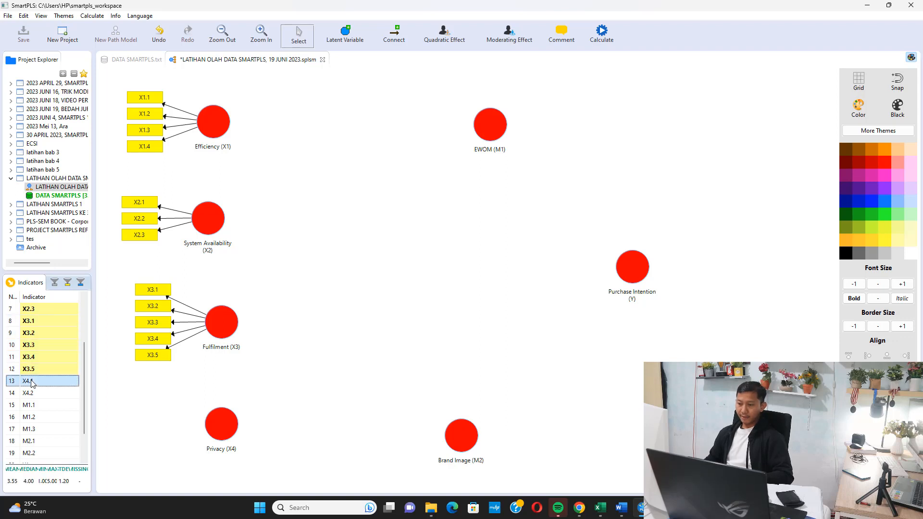
key(shift+Down)
drag(31, 382, 220, 422)
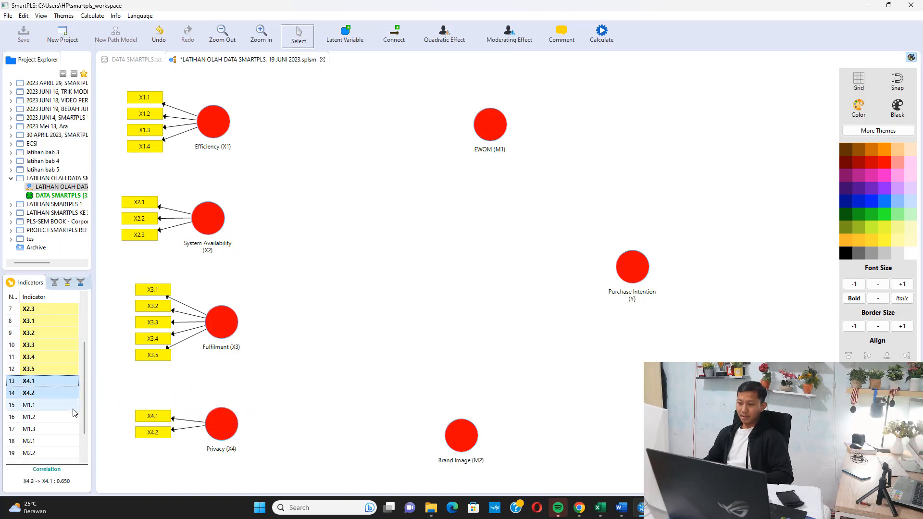
Assign indicators M1.1 through M1.3 to the EWOM (M1) latent variable.
click(61, 411)
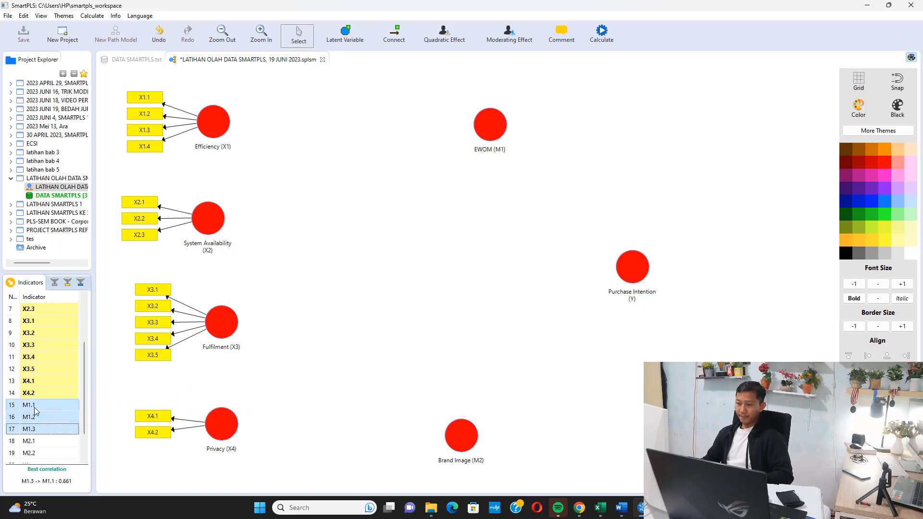
shift+click(29, 429)
drag(24, 419, 494, 121)
Assign indicators M2.1 and M2.2 to the Brand Image (M2) latent variable.
scroll(44, 385, down, 1)
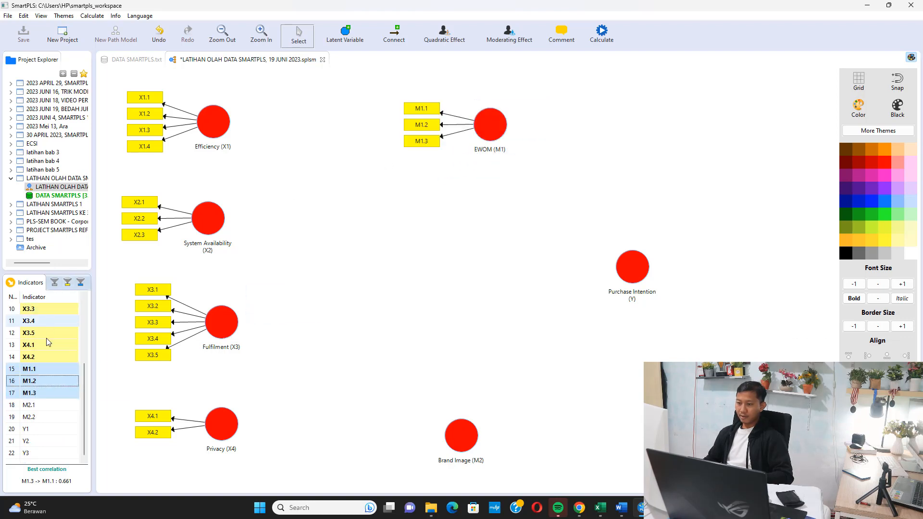
click(34, 406)
key(shift+Down)
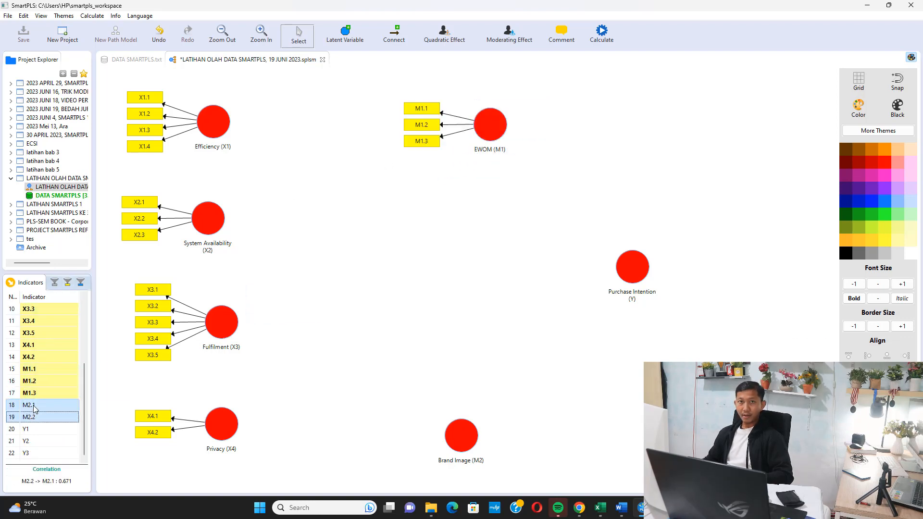
drag(31, 419, 459, 436)
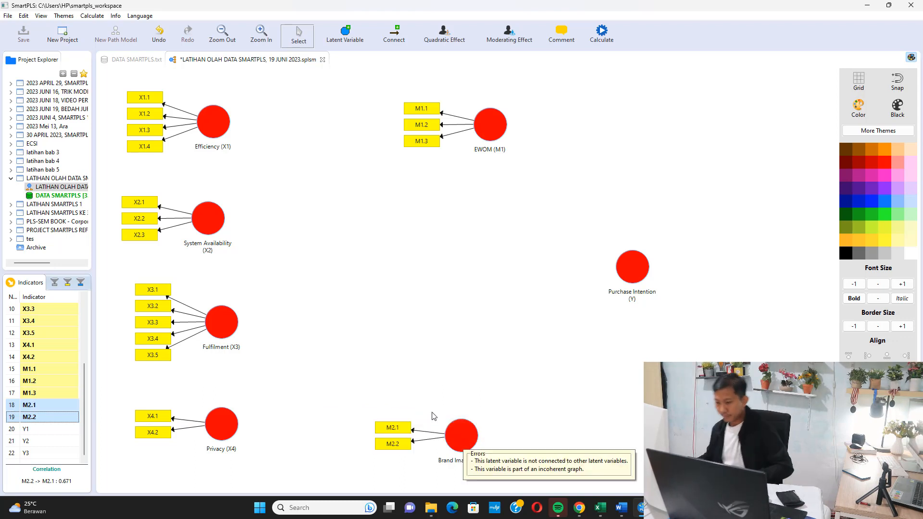
Assign indicators Y1 through Y3 to the Purchase Intention (Y) latent variable and align them on its right side.
click(32, 432)
key(shift+Down)
key(shift+Down)
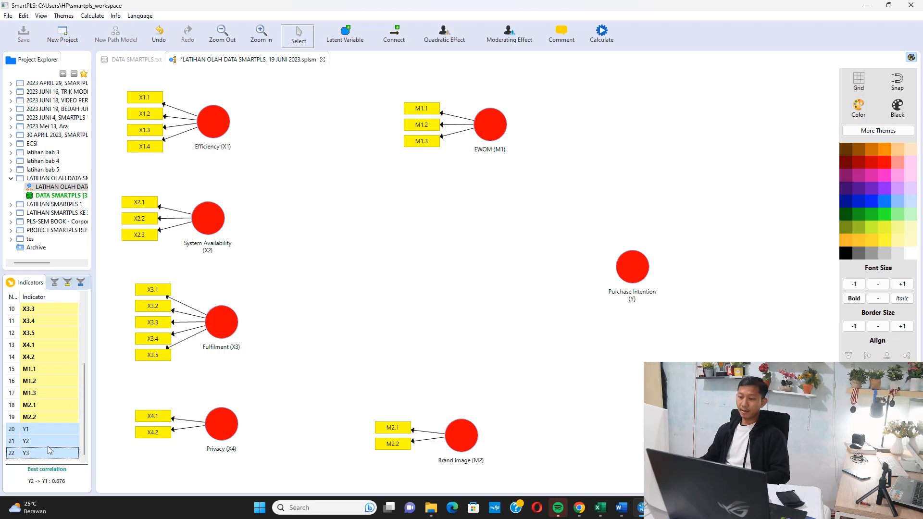
drag(48, 450, 630, 267)
right_click(630, 267)
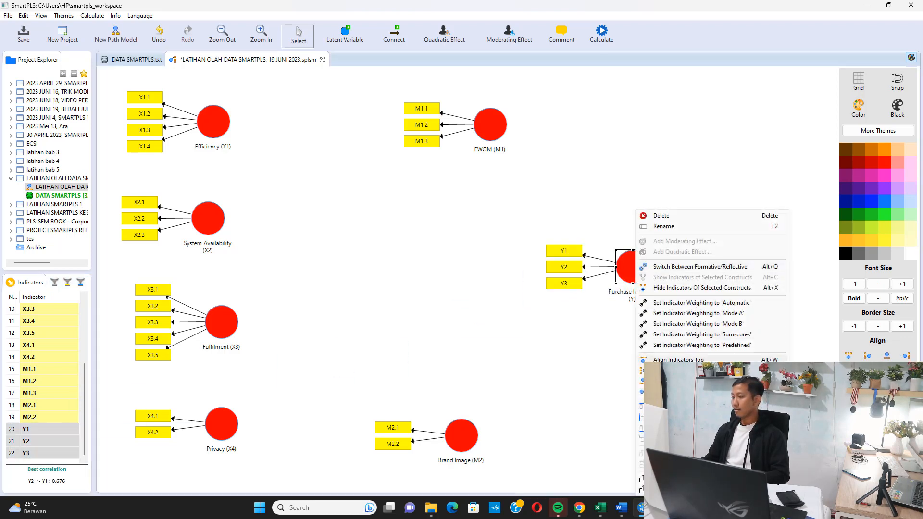
click(673, 391)
Move Brand Image (M2) slightly up with its indicators aligned below it, and align the EWOM (M1) indicators above their variable.
click(468, 420)
drag(469, 420, 468, 401)
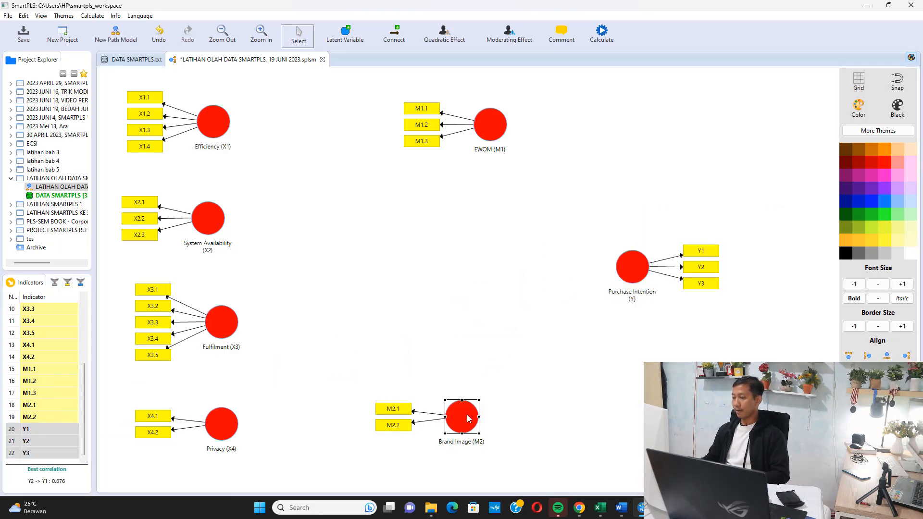
right_click(468, 413)
click(515, 299)
right_click(486, 128)
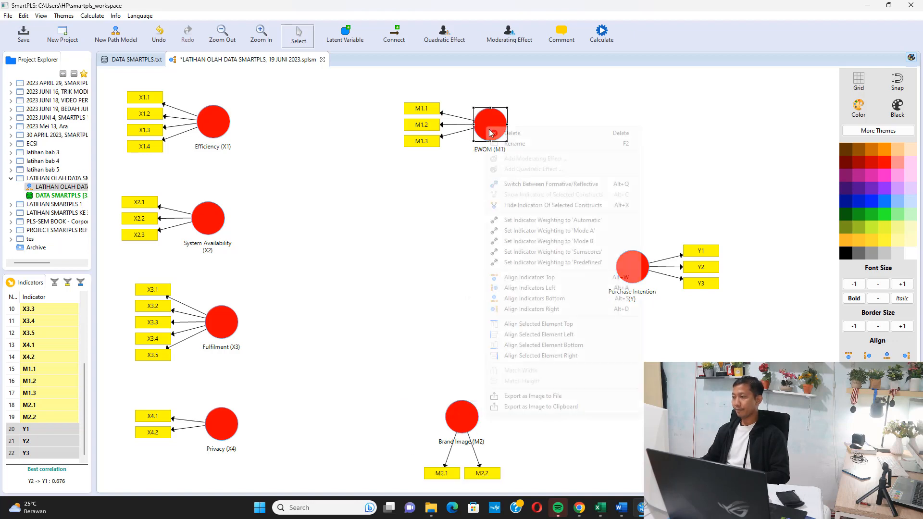
click(531, 277)
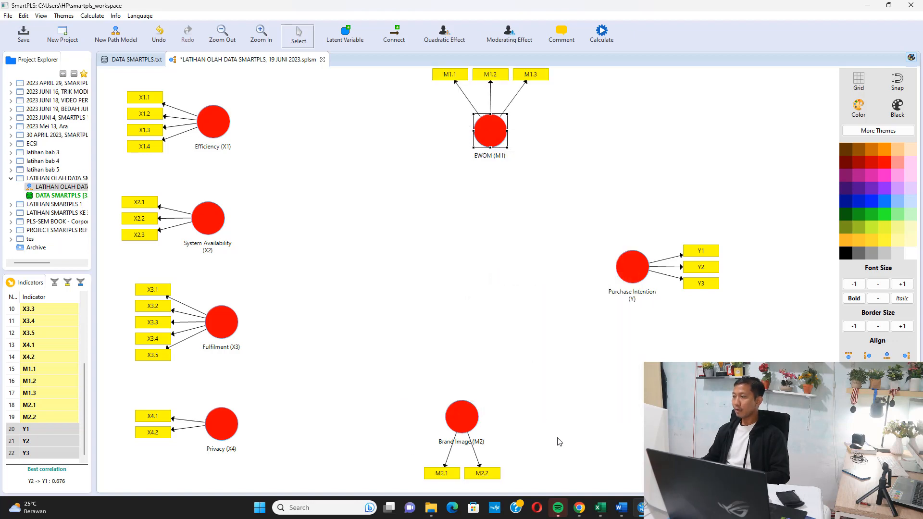
Following the reference diagram in Word, connect Efficiency (X1), System Availability (X2), Fulfilment (X3) and Privacy (X4) to EWOM (M1) in SmartPLS.
click(622, 516)
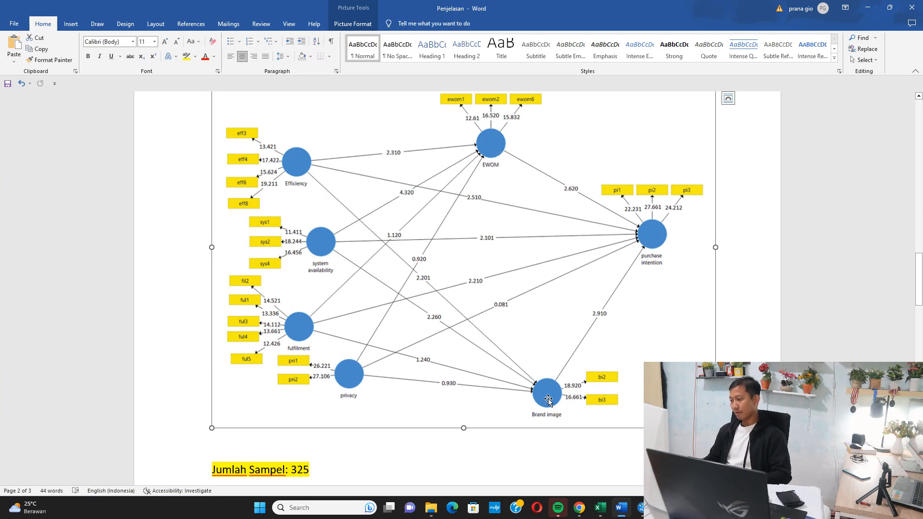
click(867, 9)
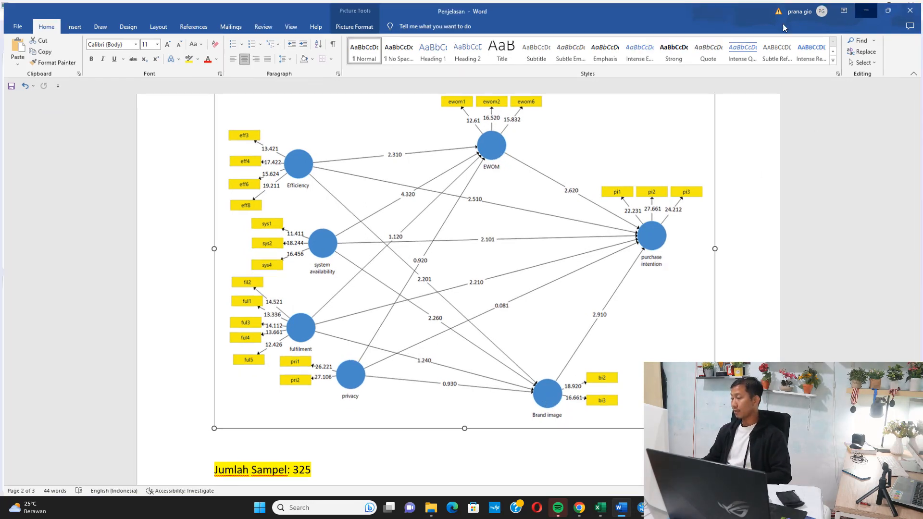
click(391, 37)
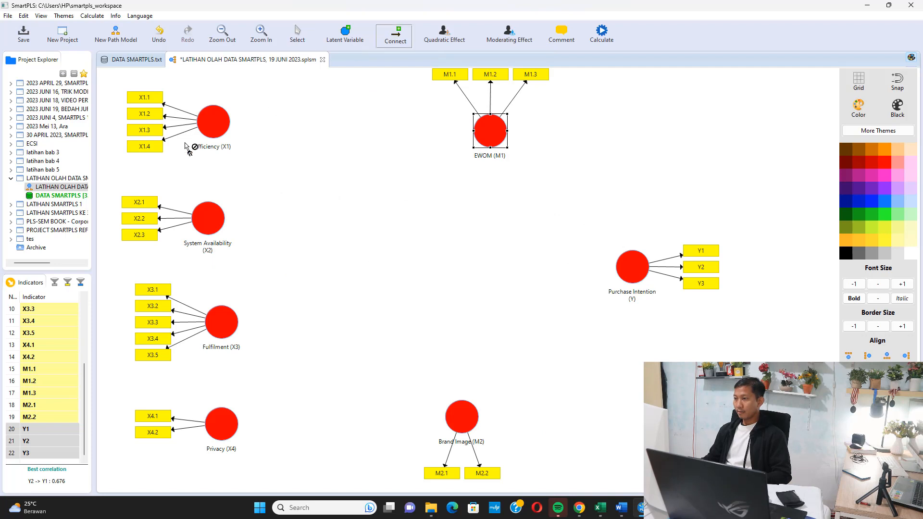
click(207, 130)
click(503, 133)
click(221, 225)
click(476, 140)
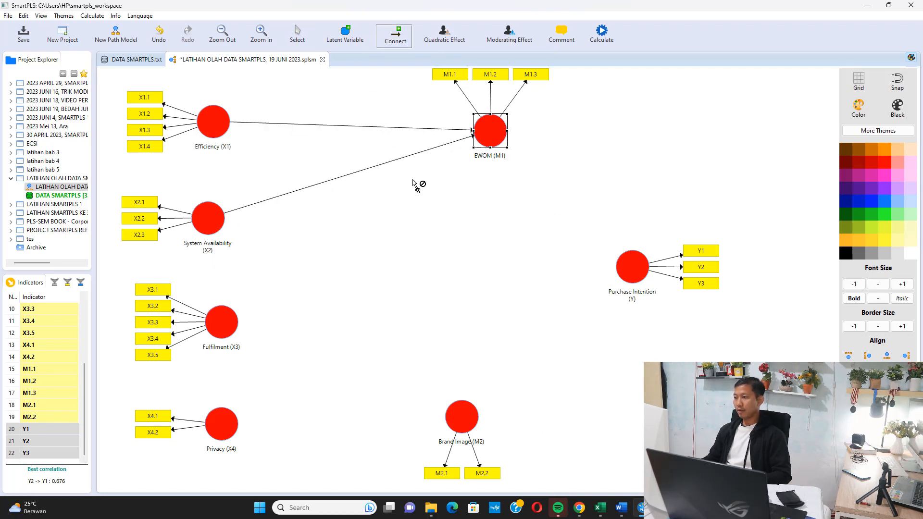
click(481, 140)
click(228, 422)
click(505, 127)
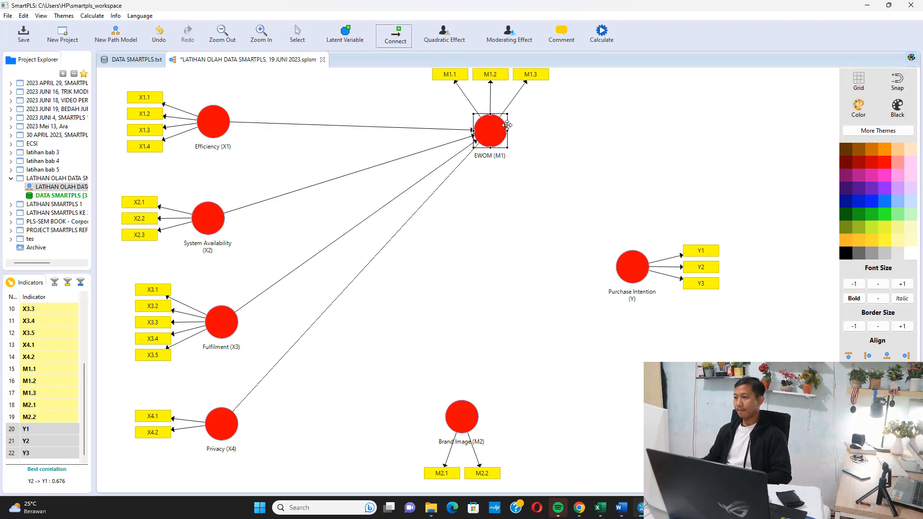
Connect Efficiency (X1), System Availability (X2), Fulfilment (X3) and Privacy (X4) to Brand Image (M2).
click(215, 133)
click(447, 406)
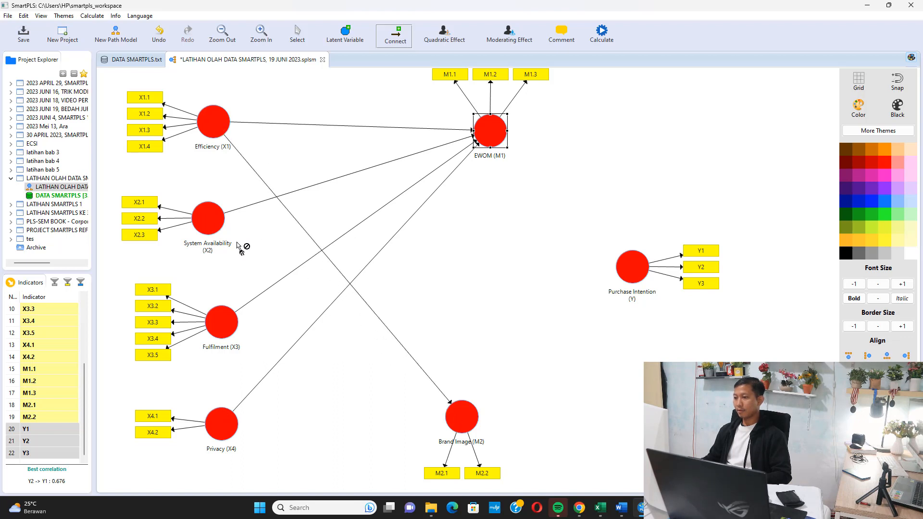
click(472, 426)
click(229, 321)
click(458, 413)
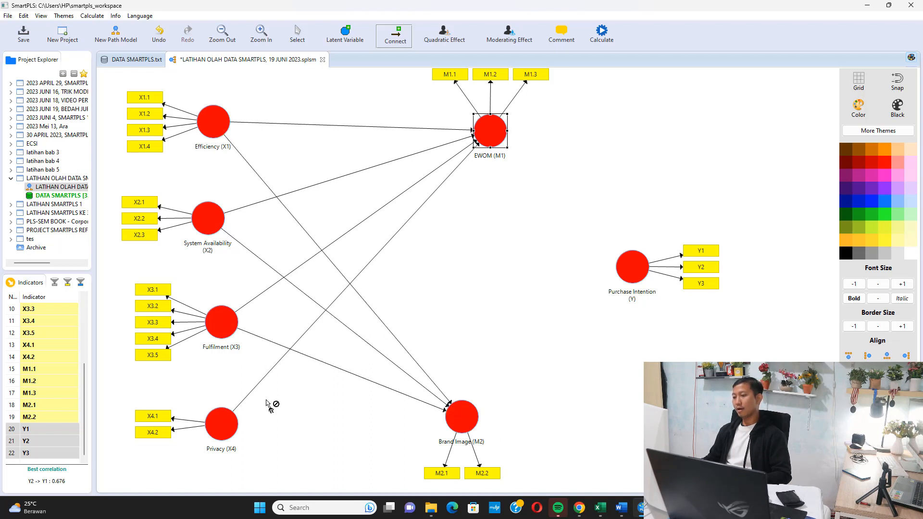
click(230, 420)
click(457, 417)
Draw paths from the mediators EWOM (M1) and Brand Image (M2) to Purchase Intention (Y).
click(490, 144)
click(631, 269)
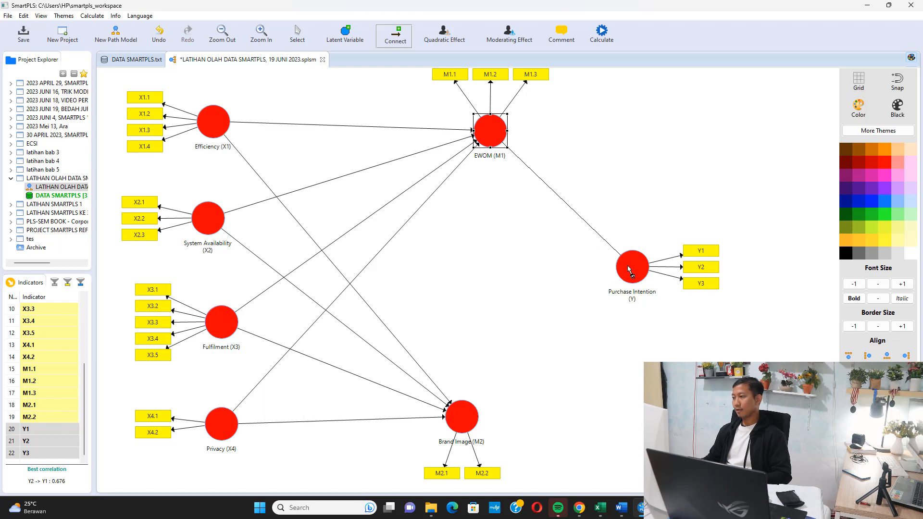
click(469, 414)
click(630, 270)
Draw direct paths from Efficiency (X1), System Availability (X2), Fulfilment (X3) and Privacy (X4) to Purchase Intention (Y).
click(223, 135)
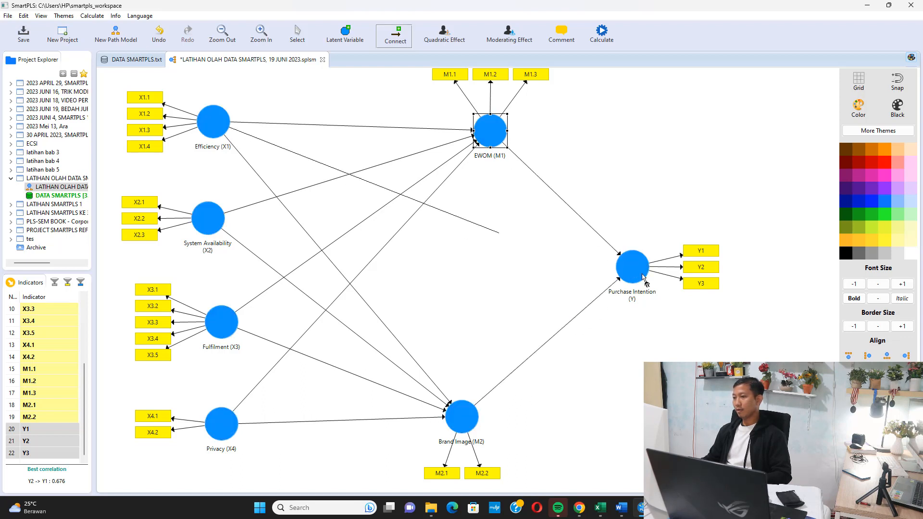
click(623, 277)
click(201, 222)
click(639, 273)
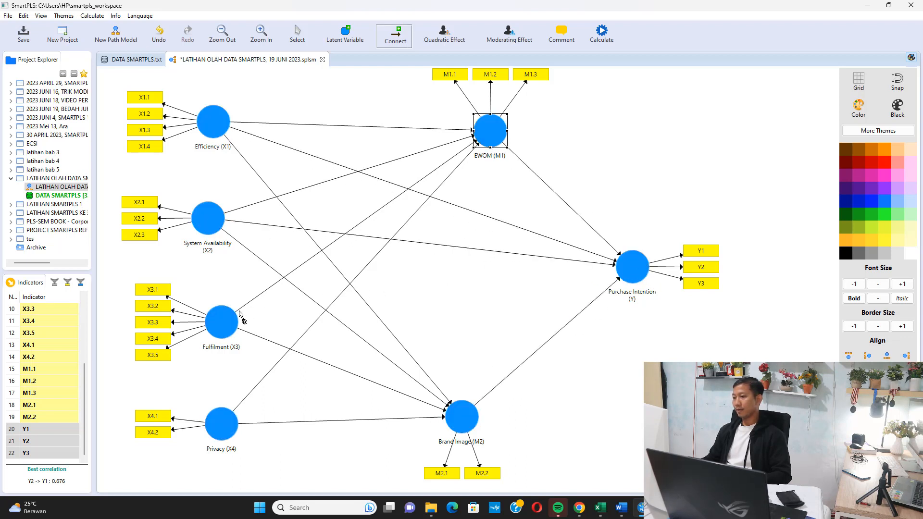
click(240, 315)
click(624, 281)
click(231, 425)
click(634, 266)
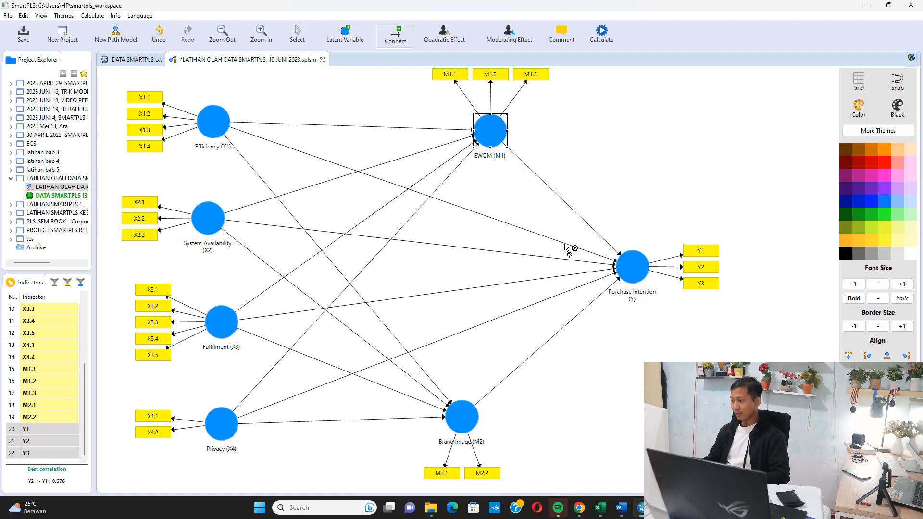
Compare the path model with the reference diagram in Word and save the model in SmartPLS.
click(621, 507)
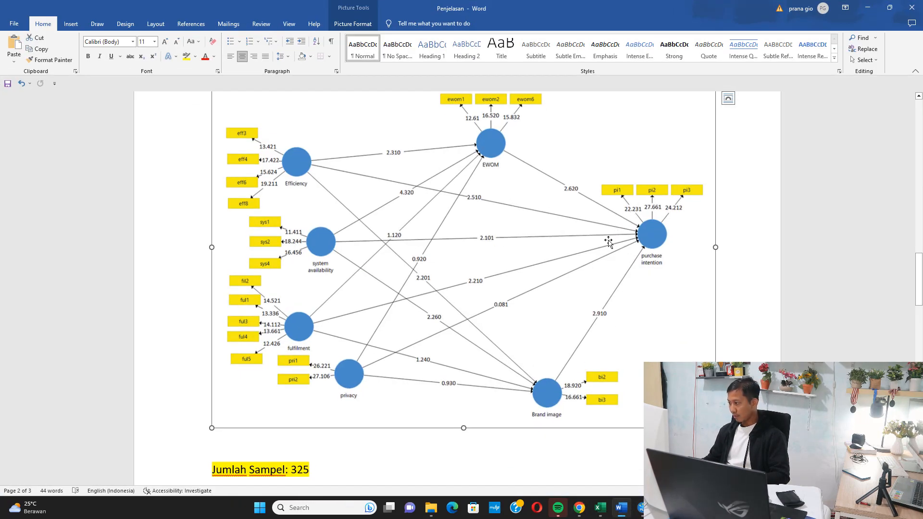
click(867, 7)
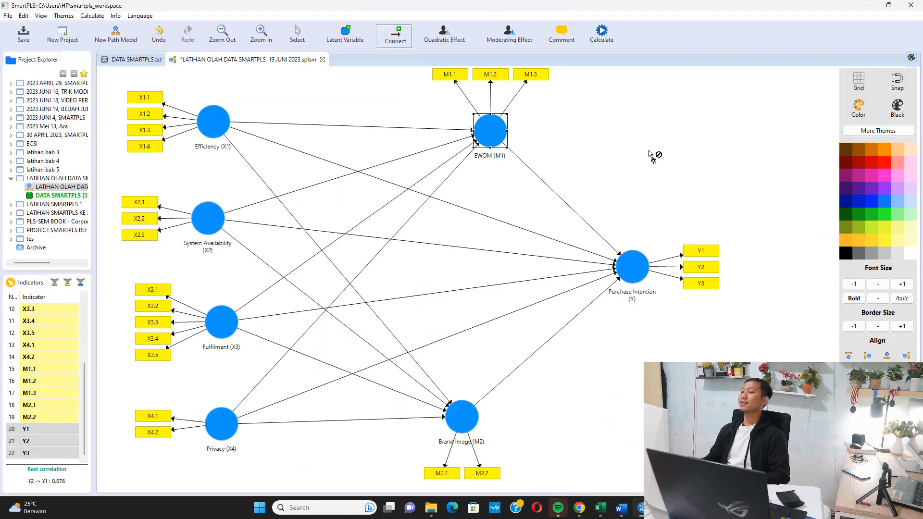
key(ctrl+s)
Shift the whole path model right and slightly down so it fits on the canvas, and save it.
key(ctrl+a)
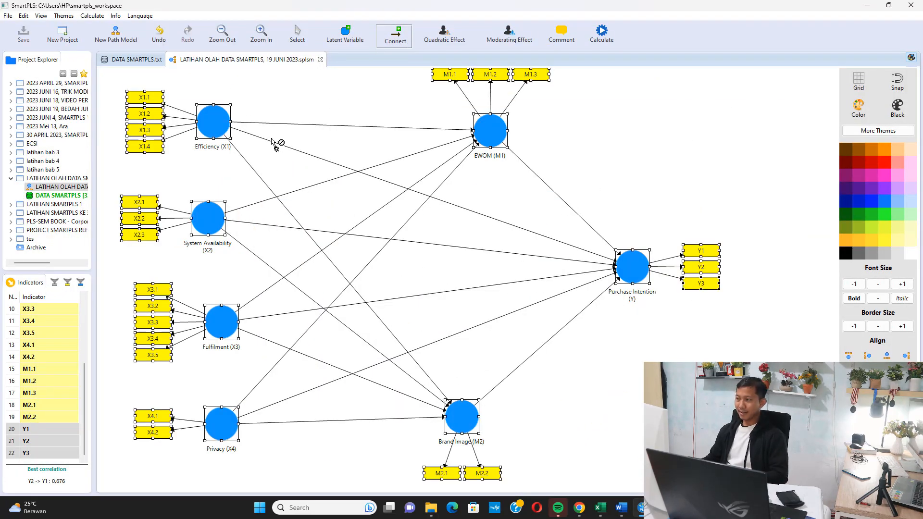
key(Escape)
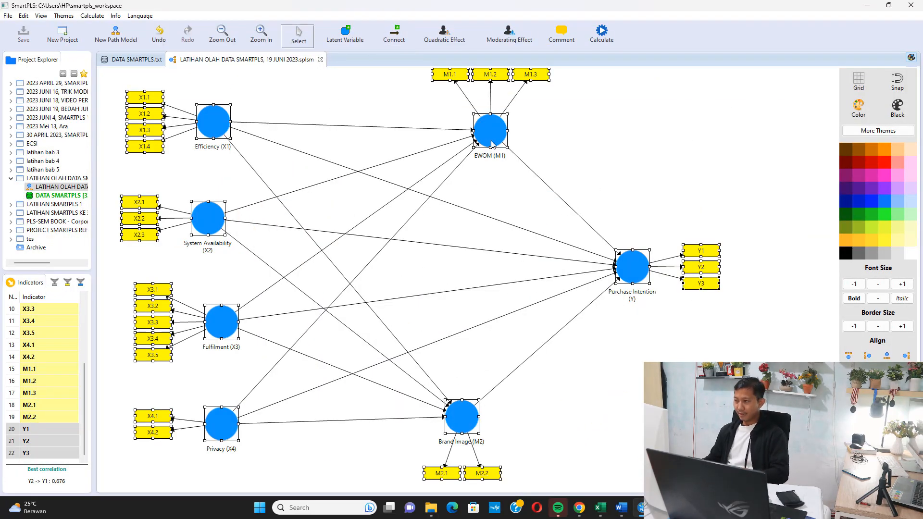
drag(503, 133, 560, 139)
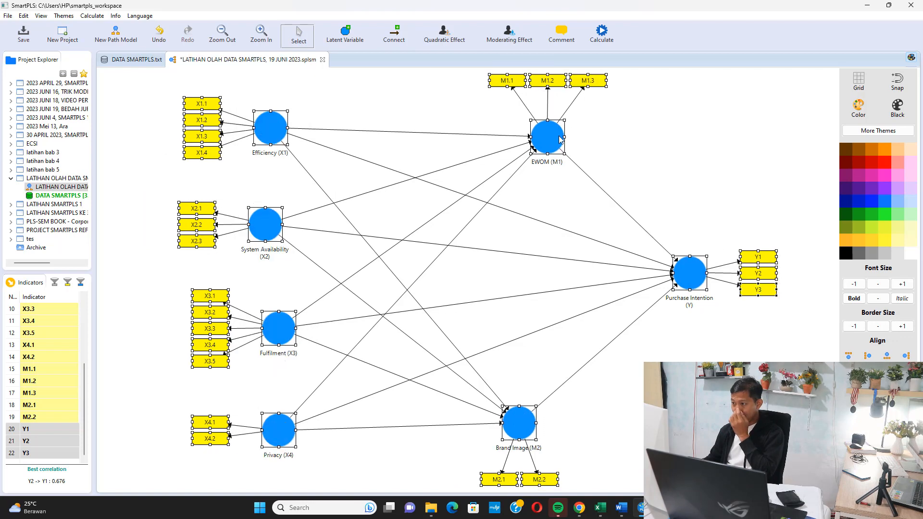
click(222, 32)
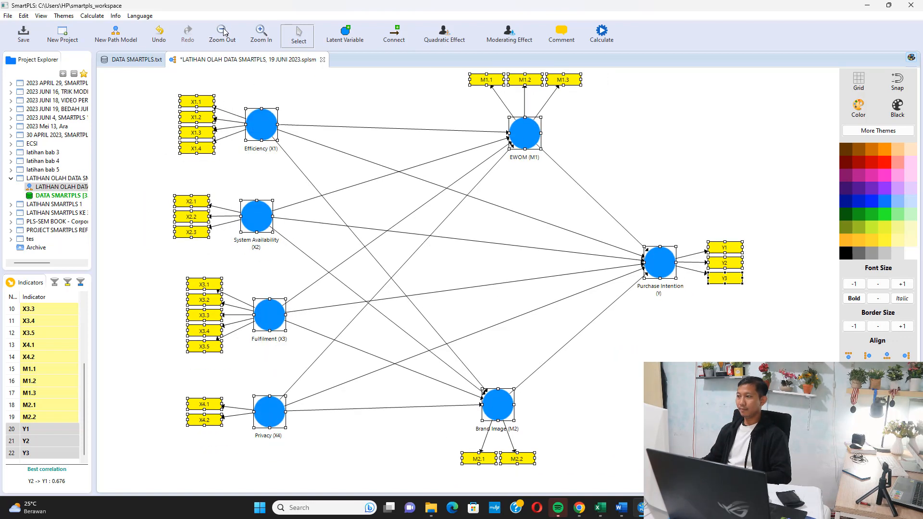
click(583, 143)
key(ctrl+s)
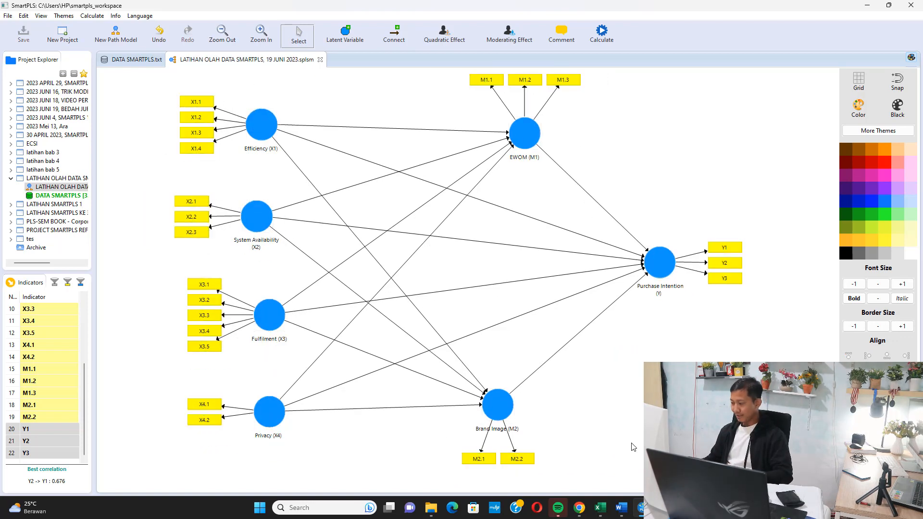
Switch to the Word notes and write "Dalam PLS-SEM, secara umum ada 2 bagian yang mau kita uji:" below the Likert-scale excerpt.
click(621, 507)
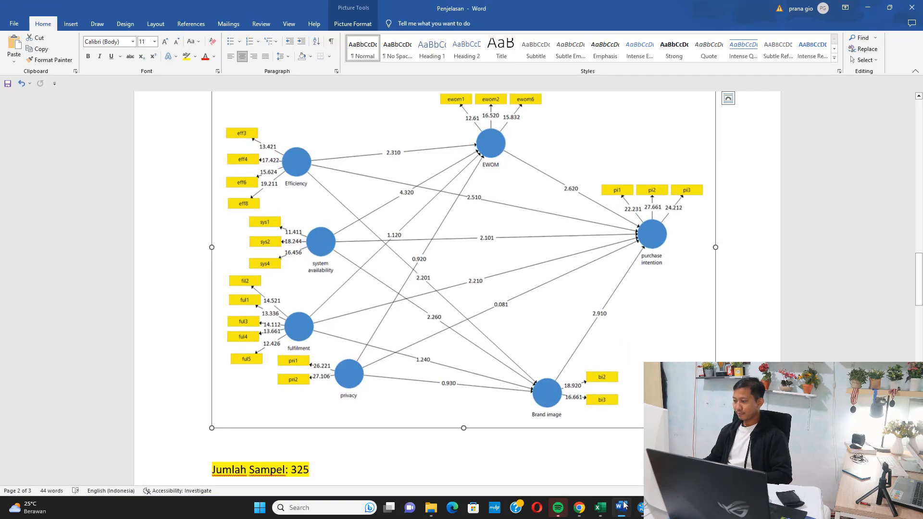
scroll(412, 370, down, 15)
scroll(413, 370, down, 4)
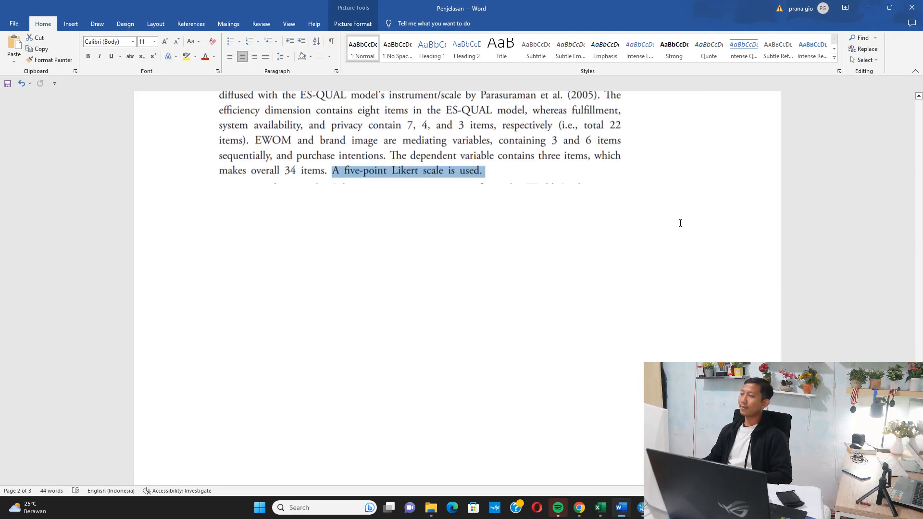
click(701, 198)
text(D)
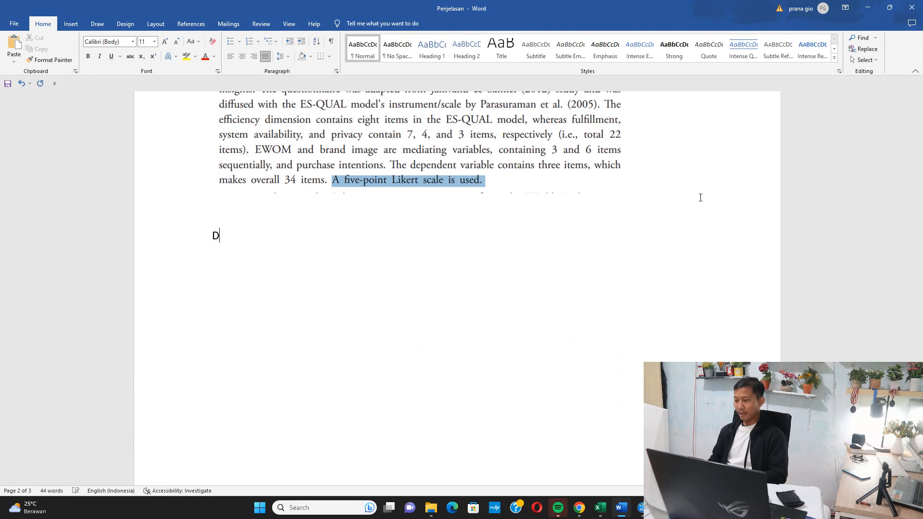
text(alam PLS)
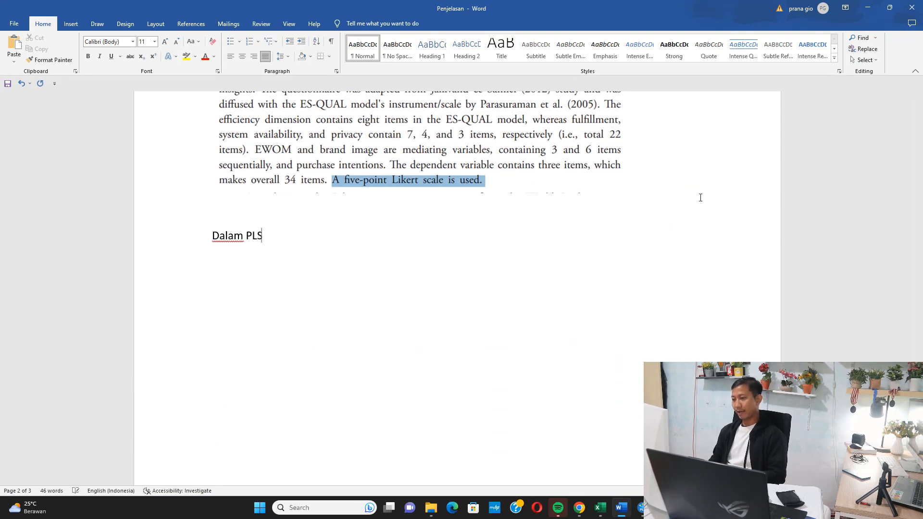
text(-SEM)
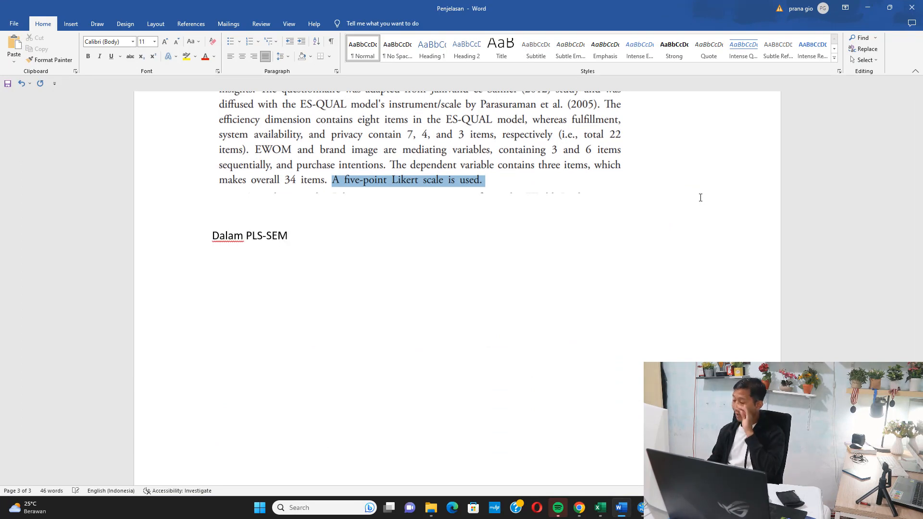
text(, secara )
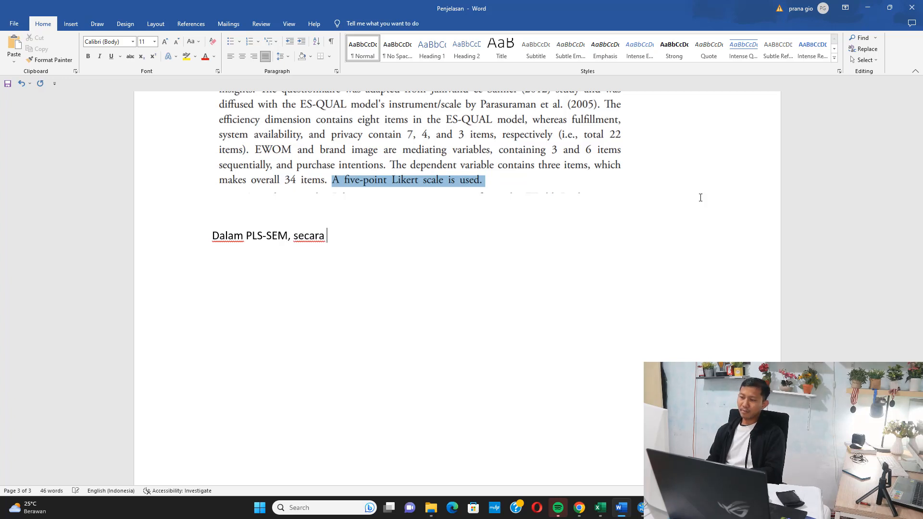
text(umum ada 2)
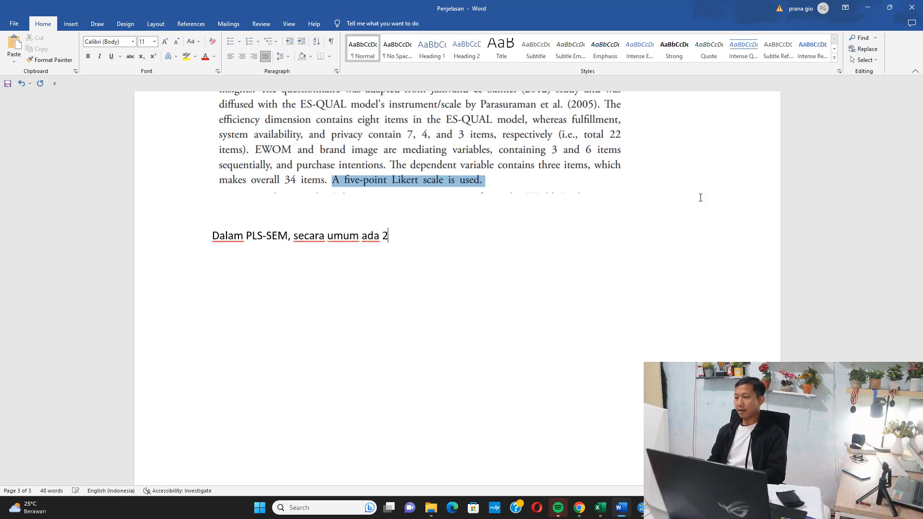
text( bagian yang mau kita uji:)
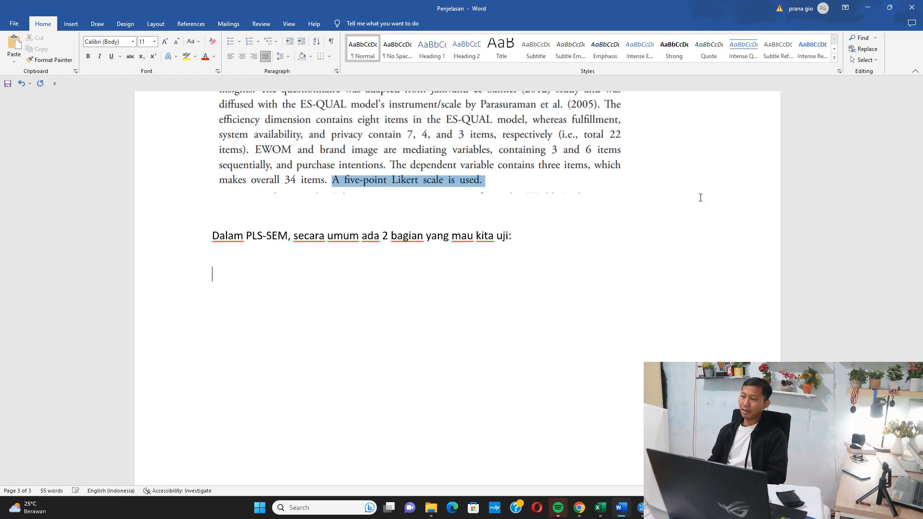
text(. )
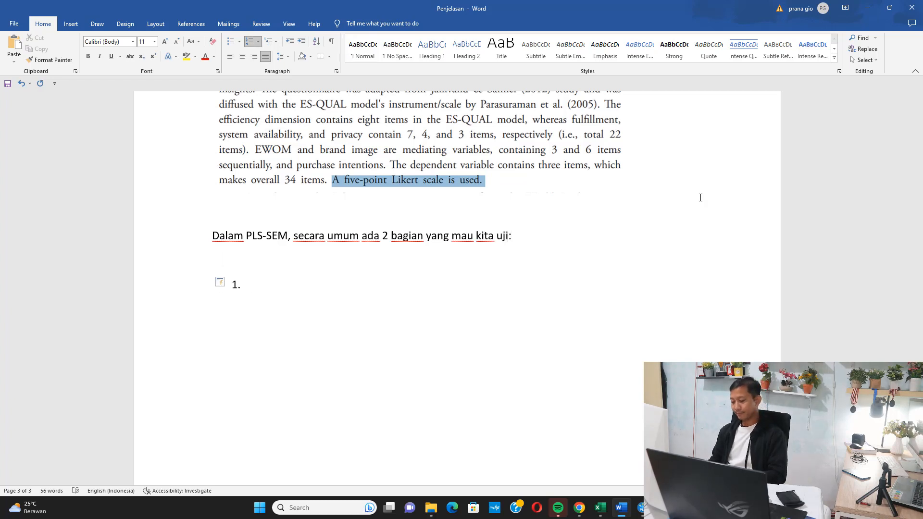
text(Outer Model)
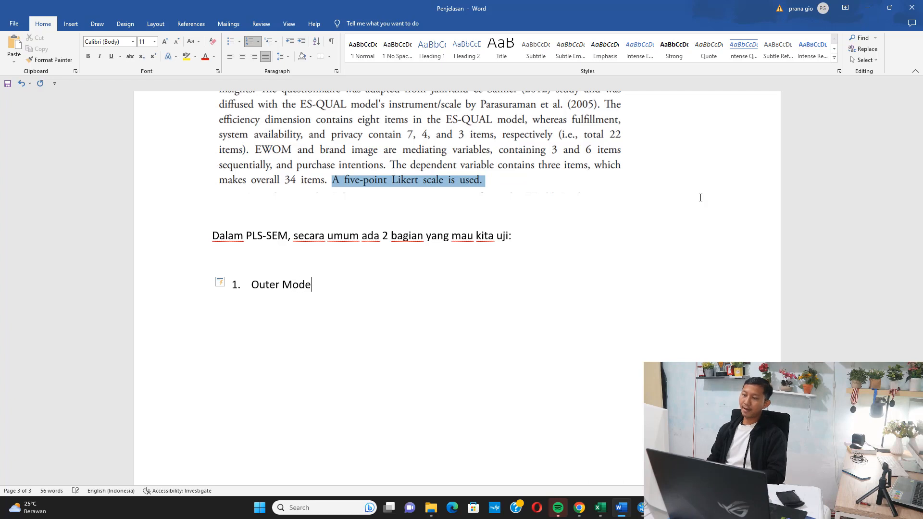
Add a numbered list under the intro sentence with items 1 "Outer Model" and 2 "Inner Model", leaving blank space between them.
key(Return)
key(Return)
text(2. )
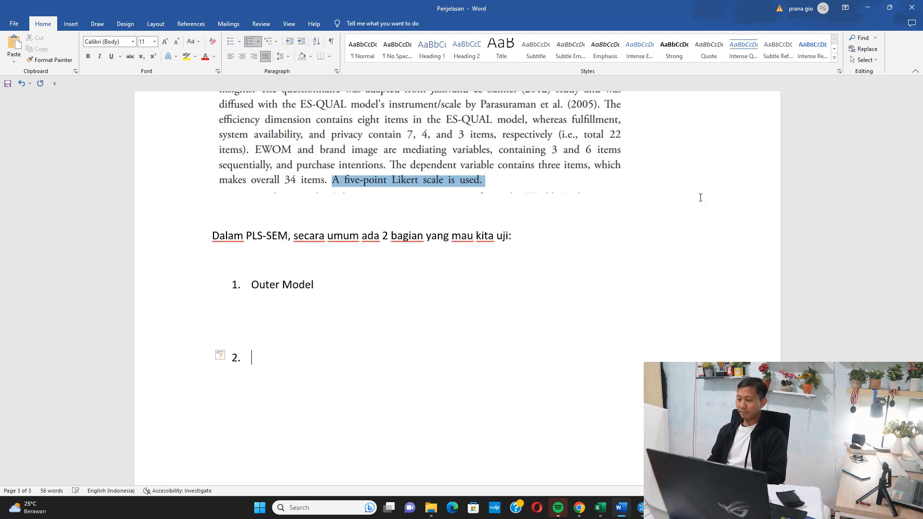
text(Inner Model)
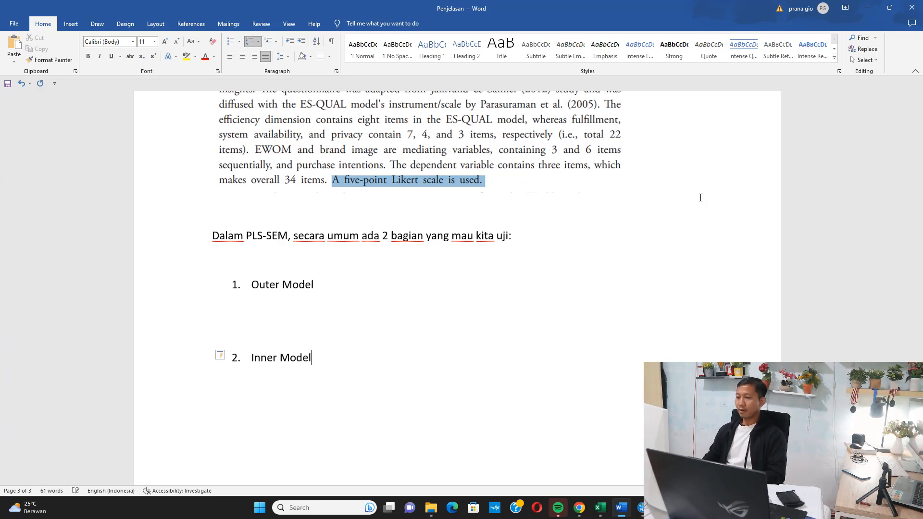
Add sub-items 1.1 "Validitas" and 1.2 "Reliabilitas" under Outer Model.
key(Up)
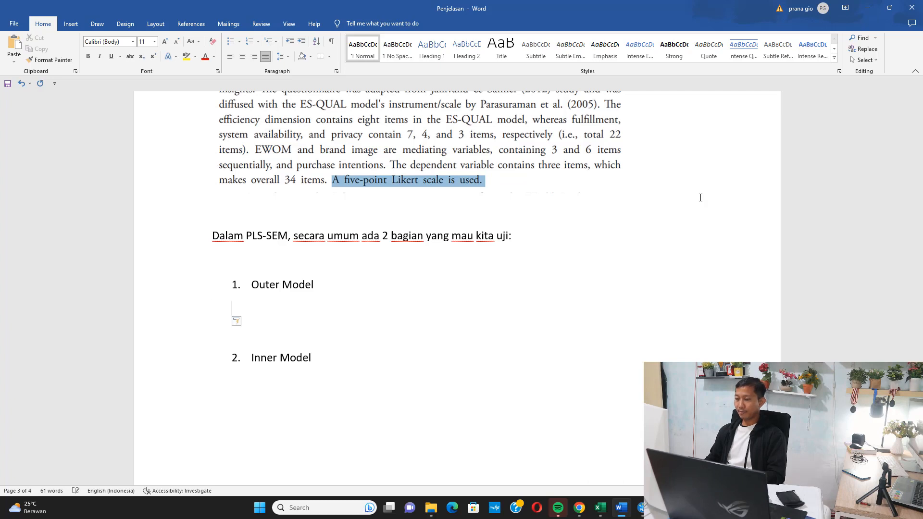
text(1.1 Validitas)
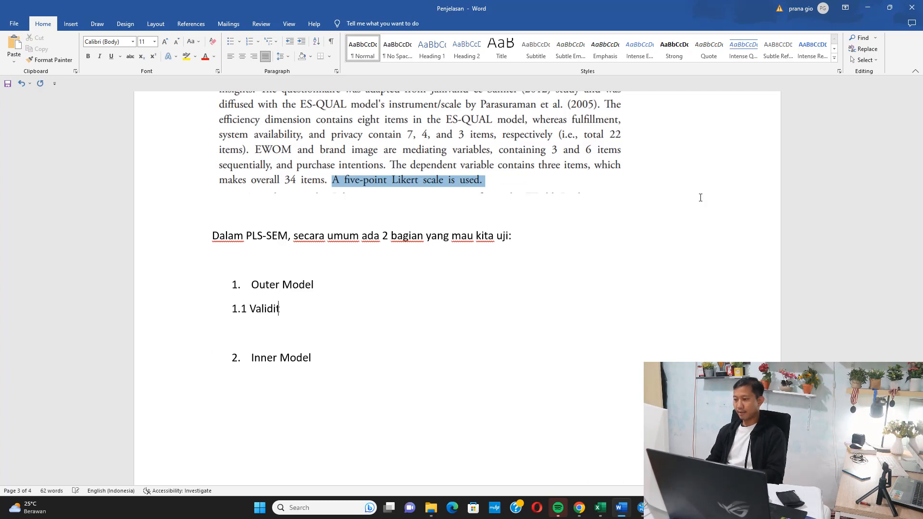
key(Return)
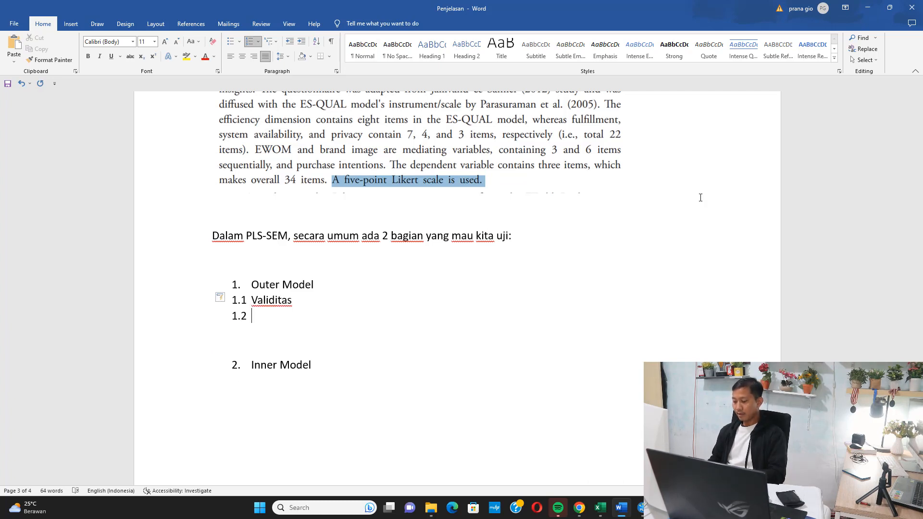
text(Reliabilitas)
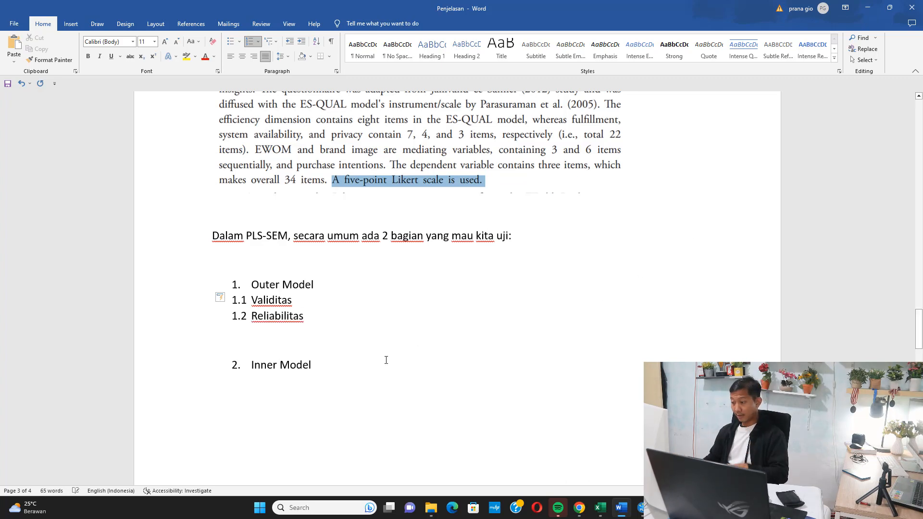
Add sub-items 2.1 "Pengujian Hipotesis Pengaruh Langsung" and 2.2 "Pengujian Hipotesis Pengaruh Tidak Langsung" under Inner Model.
key(Return)
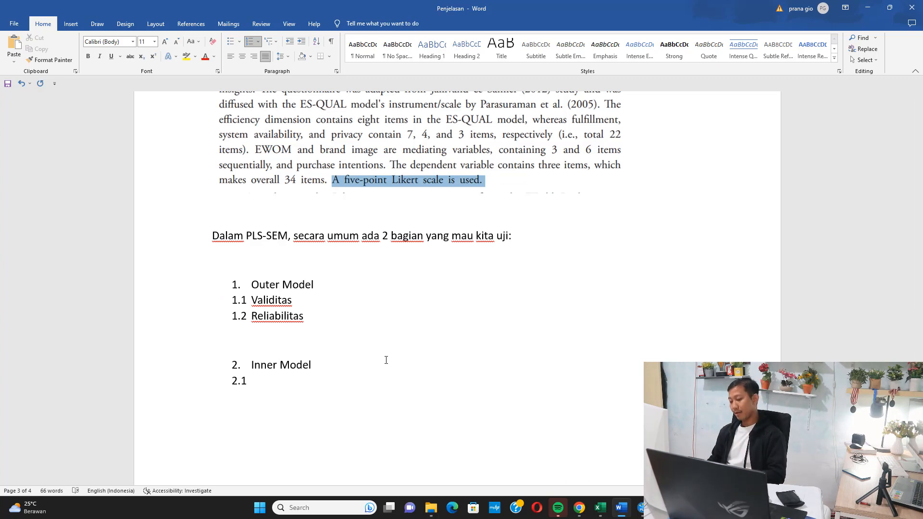
text(Pengujian H)
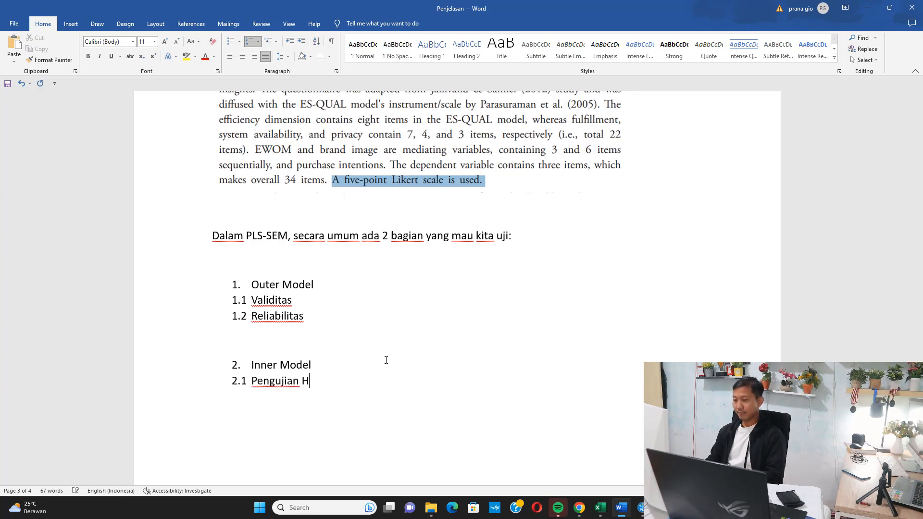
text(ipotesis Pen)
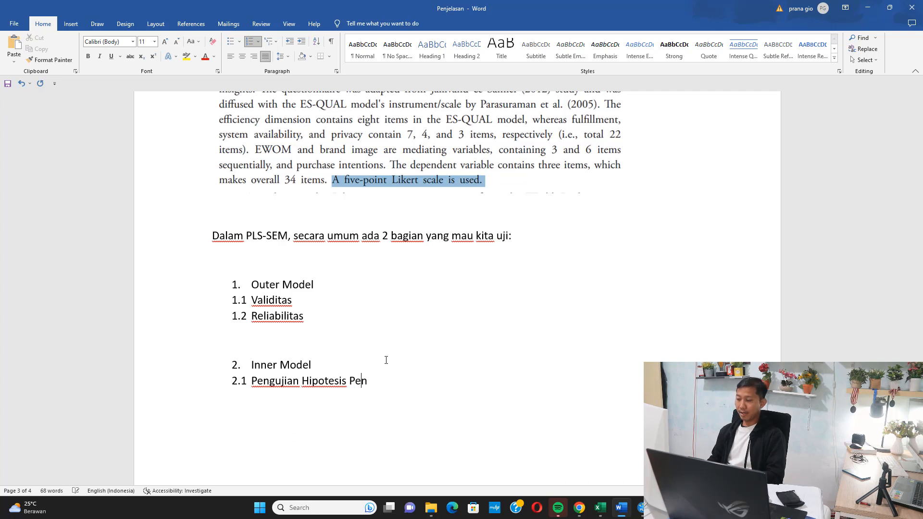
text(garuh Langsung)
key(Return)
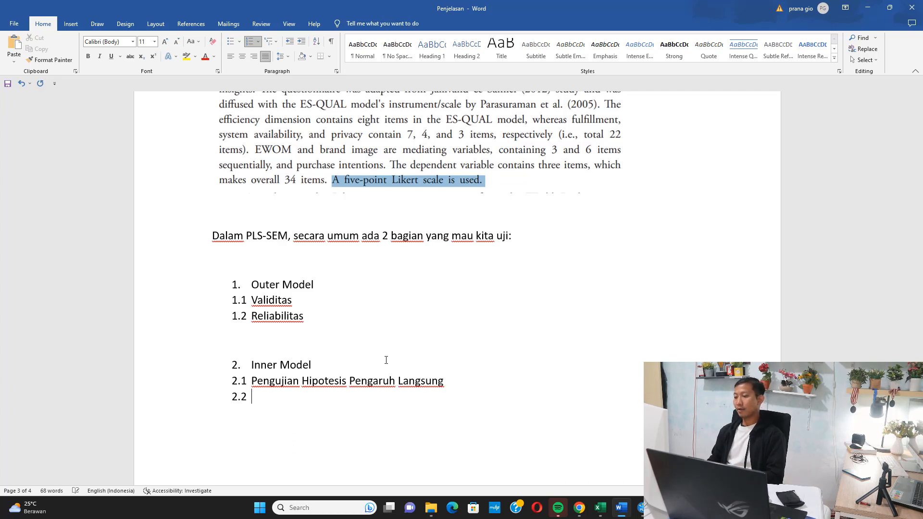
text(Pengujian)
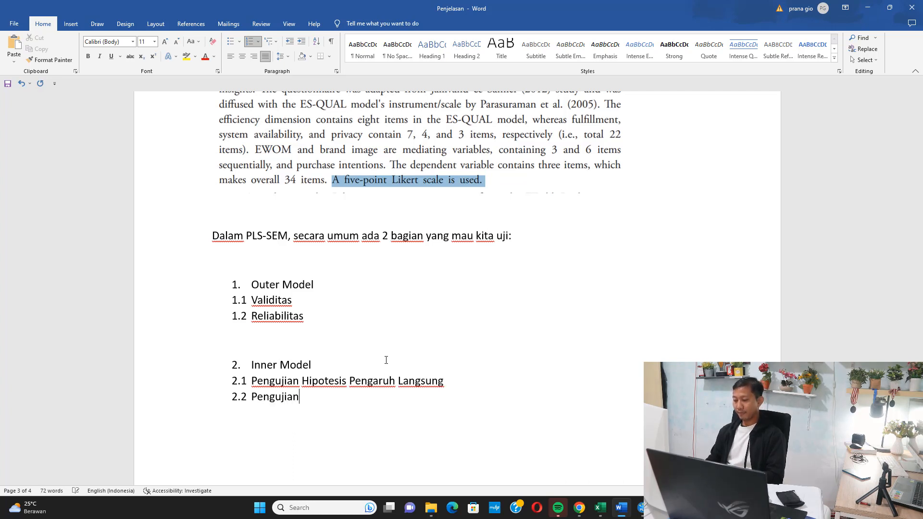
text( Hipotesis Penga)
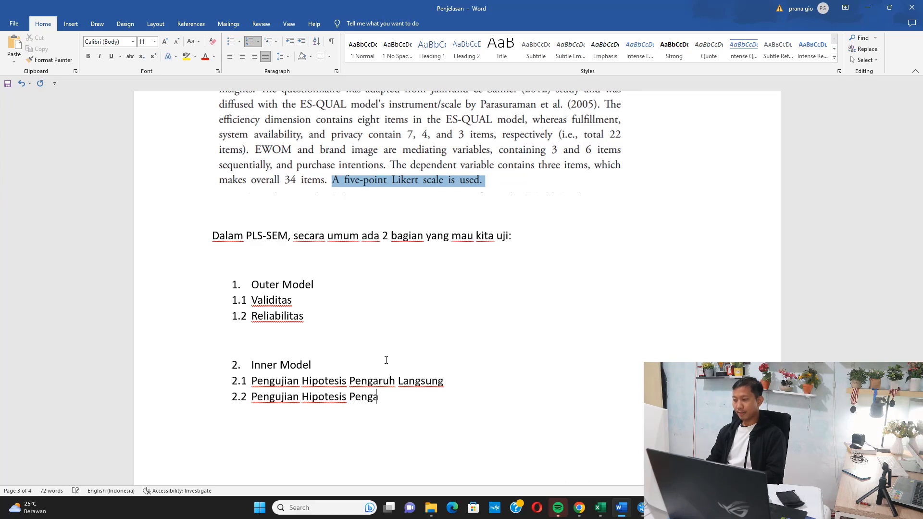
text(uuh Tidak)
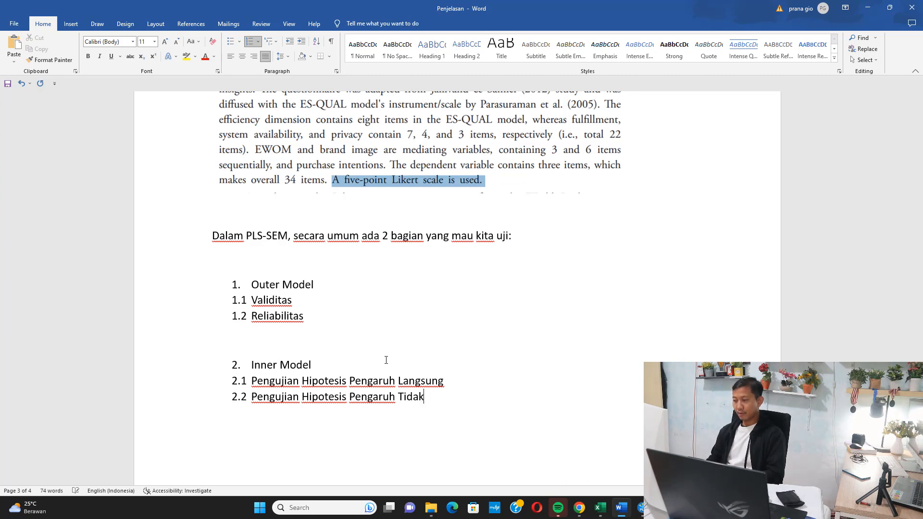
text( Langsung)
Add sub-items 2.3 "Pengen Lihat R-Square" and 2.4 "Goodness of Fit" to the Inner Model list.
key(Return)
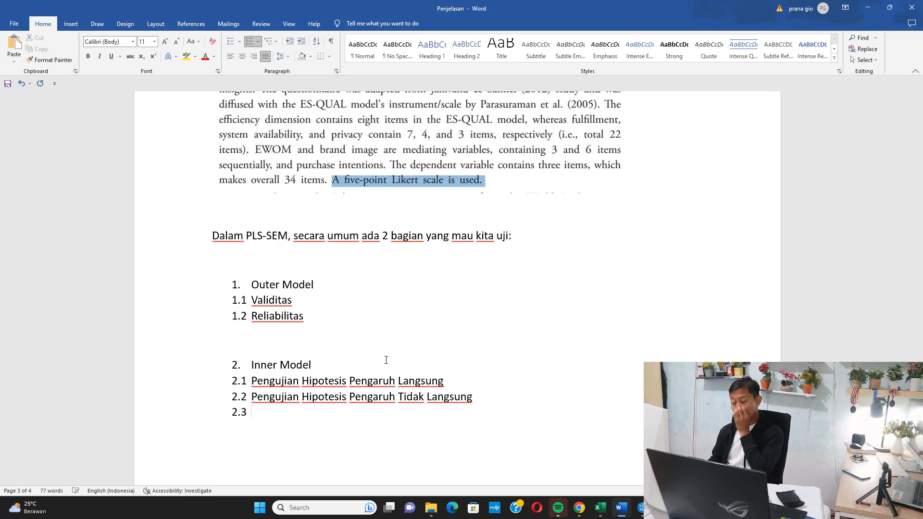
text(Pengen)
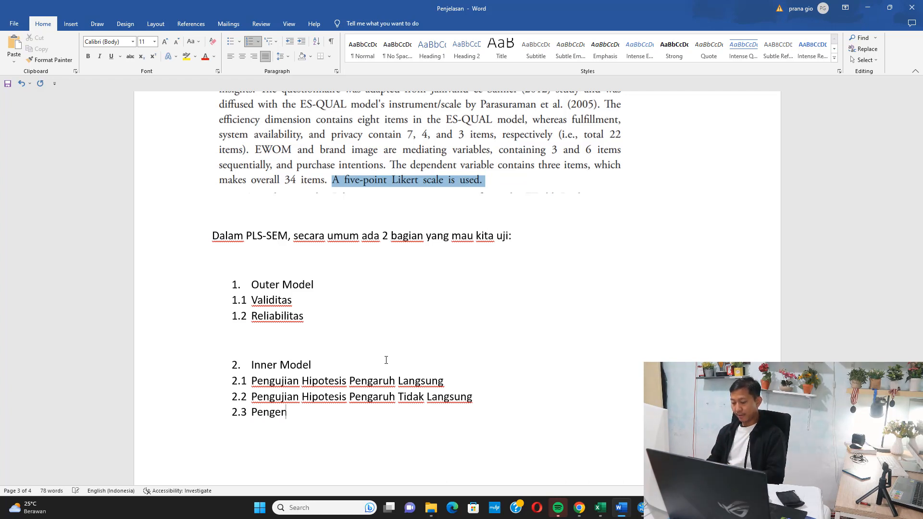
text( Lihat )
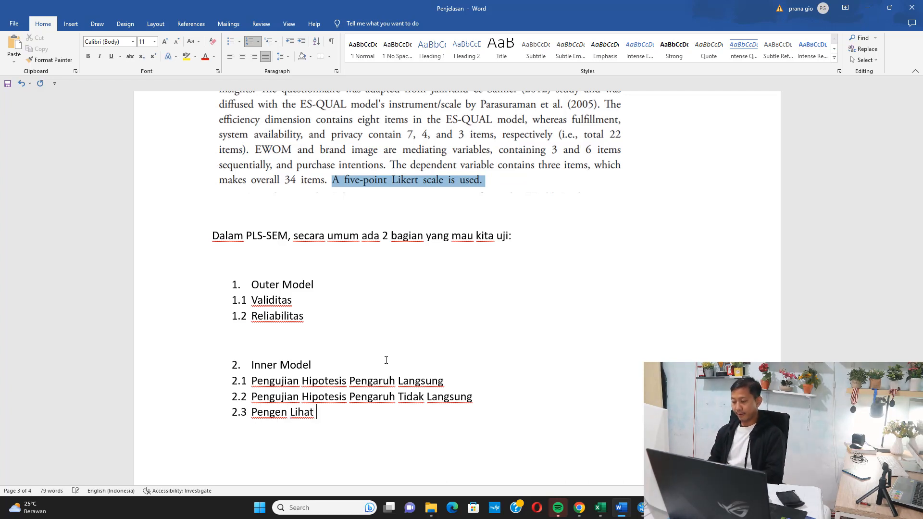
text(R-Sq)
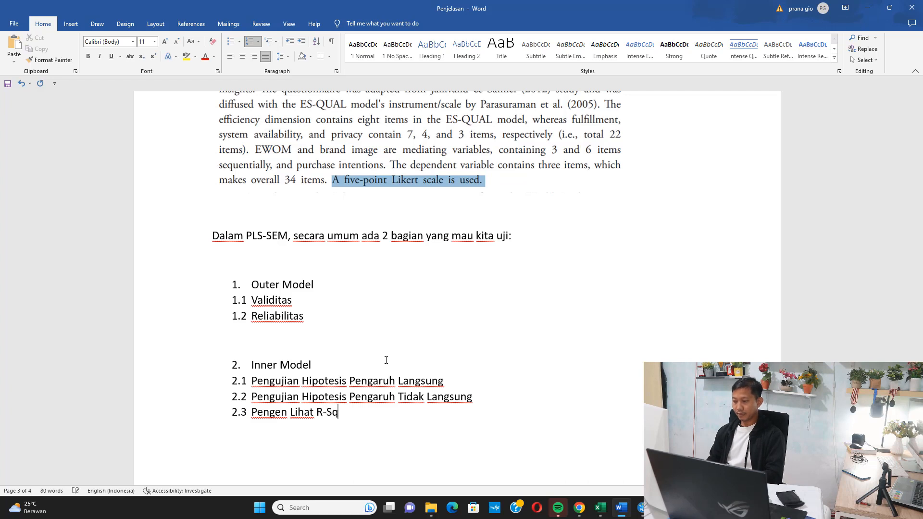
text(uare)
key(Return)
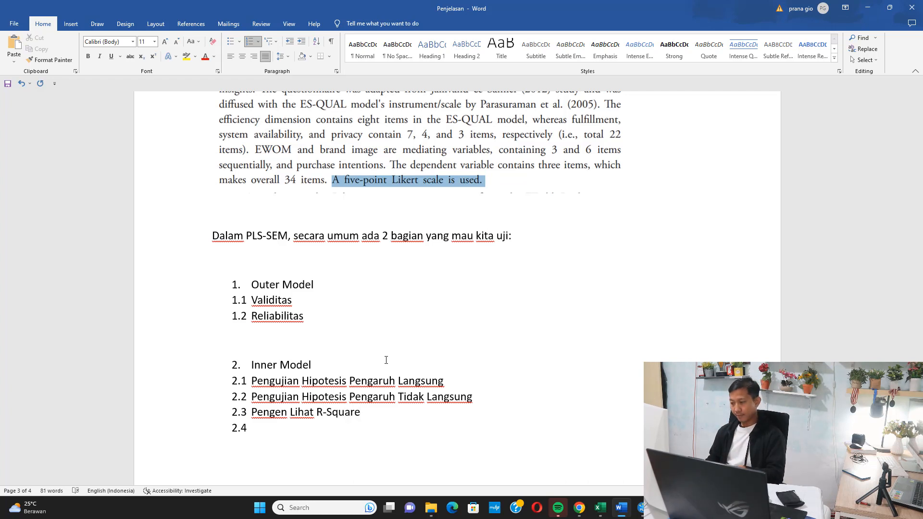
text(Goodness of Fit)
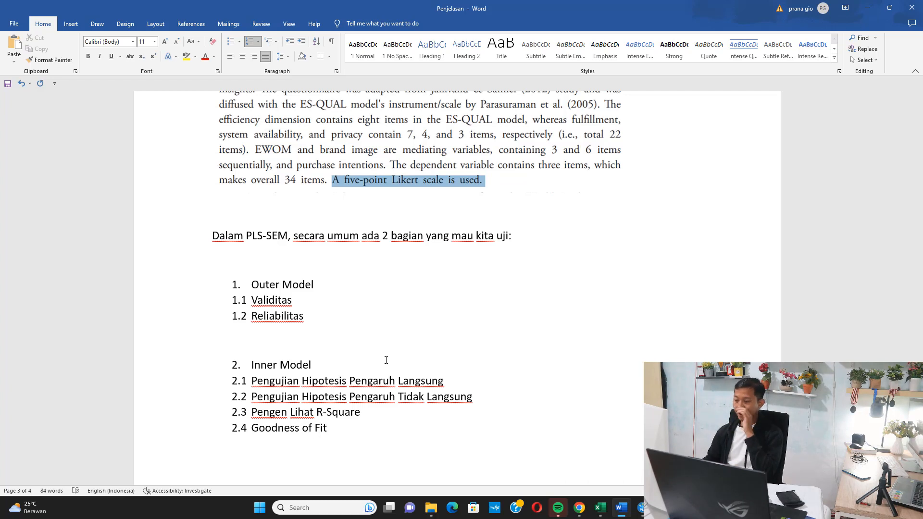
Insert third-level item 1.1.1 "Memeriksa Nilai Outer Loading > 0.7" under Validitas.
click(371, 299)
key(Return)
key(Tab)
text(O)
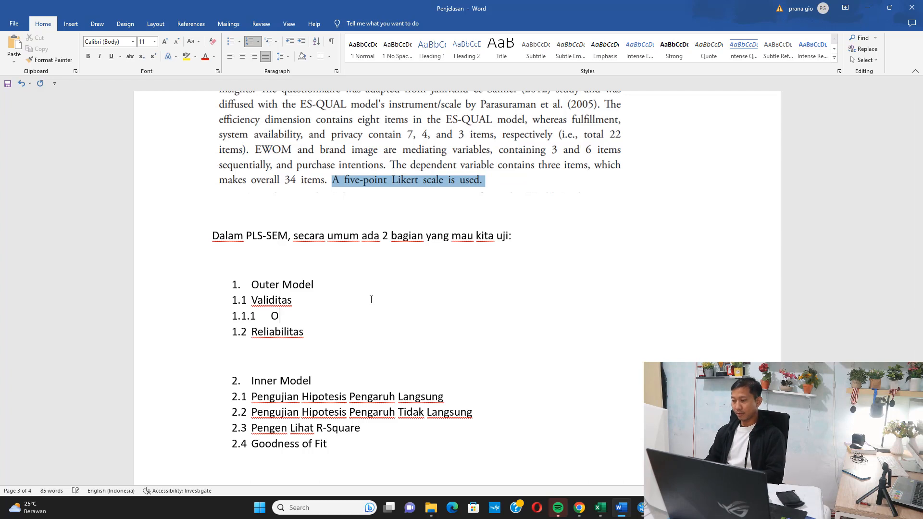
key(BackSpace)
text(Memeriksa Ni)
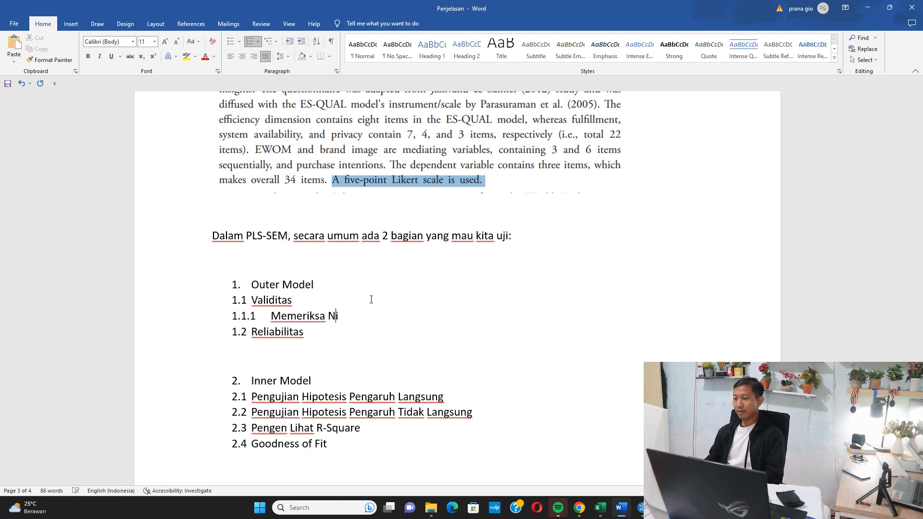
text(lai Outer Loadi)
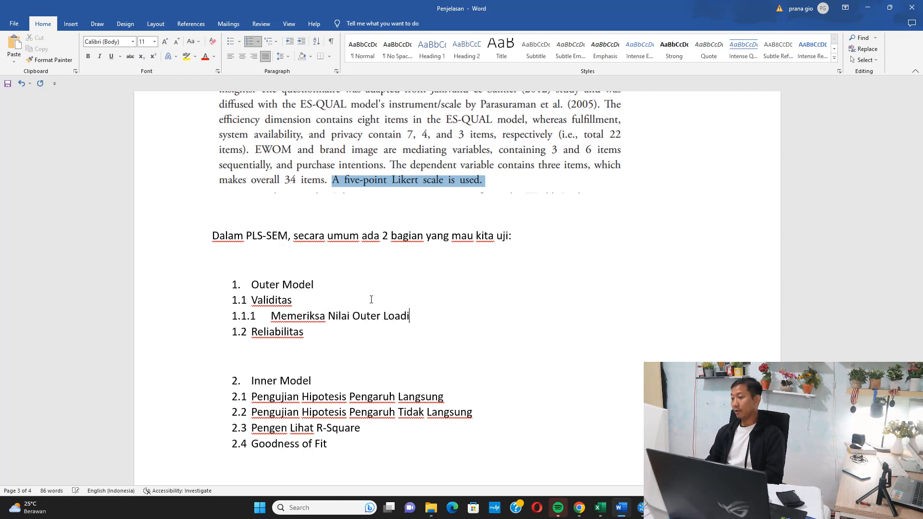
text(ng)
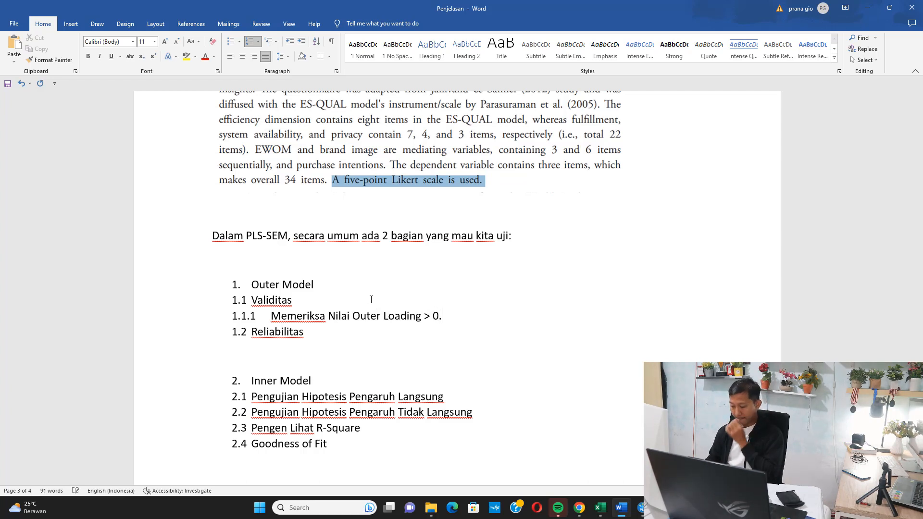
Add third-level item 1.1.2 "Memeriksa Nilai Average Variance Extracted (AVE) > 0.5" under Validitas.
key(Return)
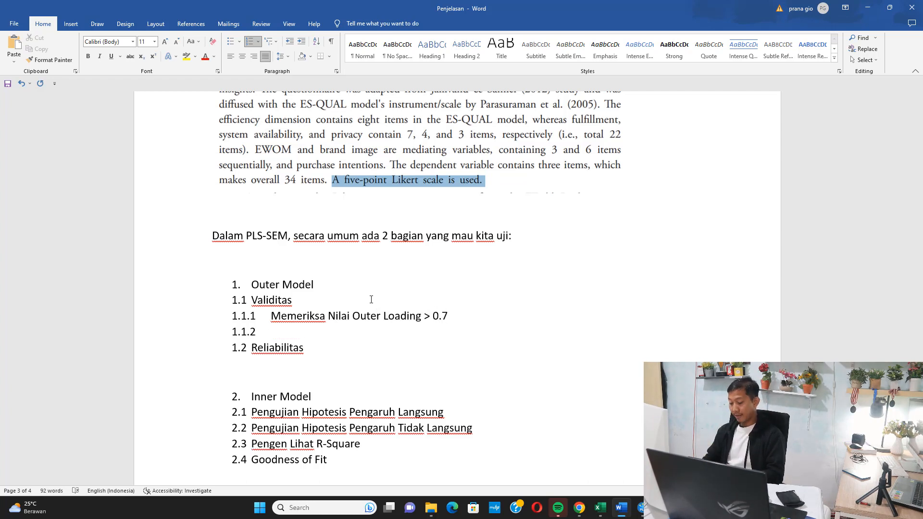
text(Memeriksa Nilai )
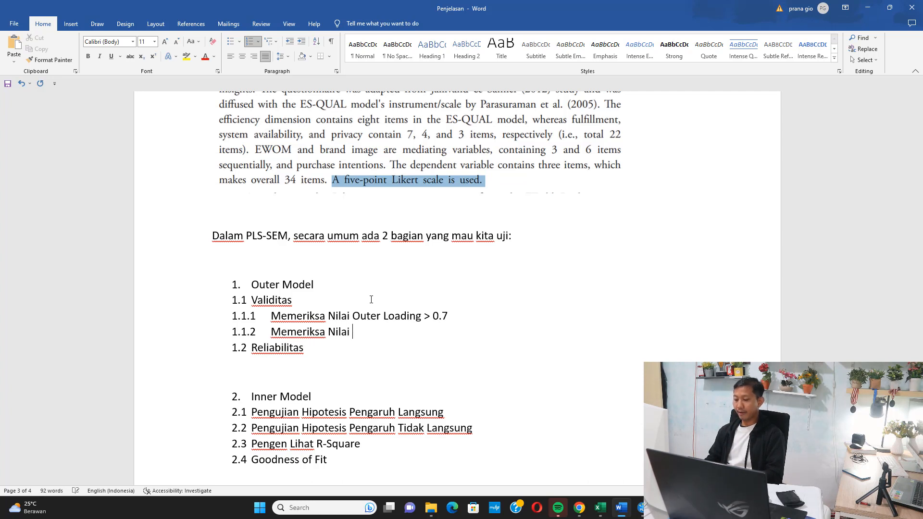
text(Average V)
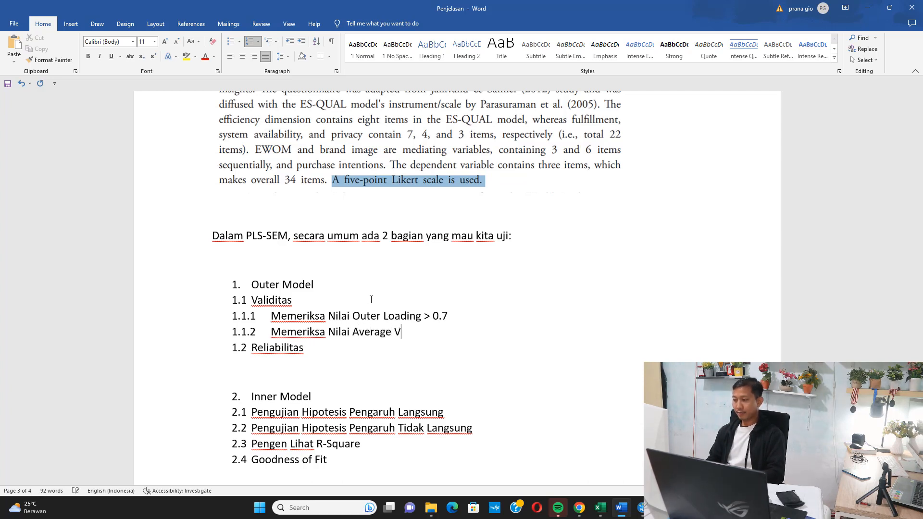
text(ariance)
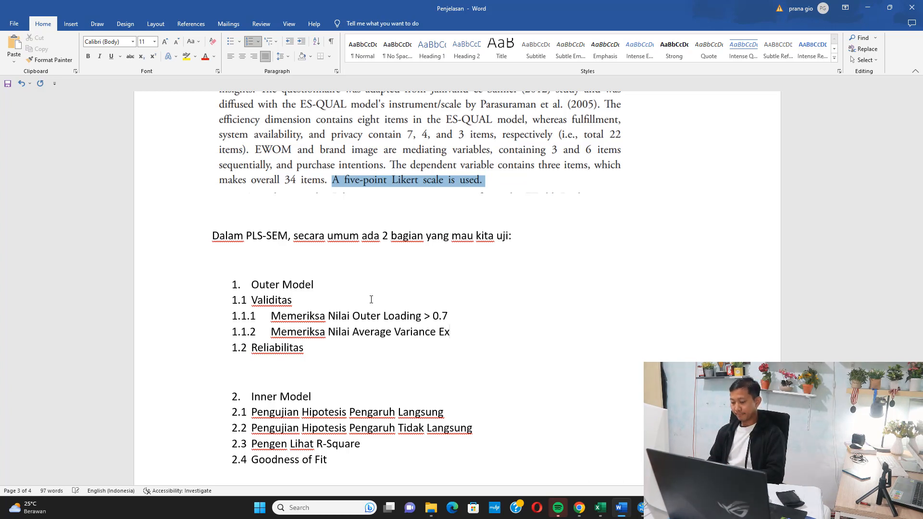
text(Extracted A)
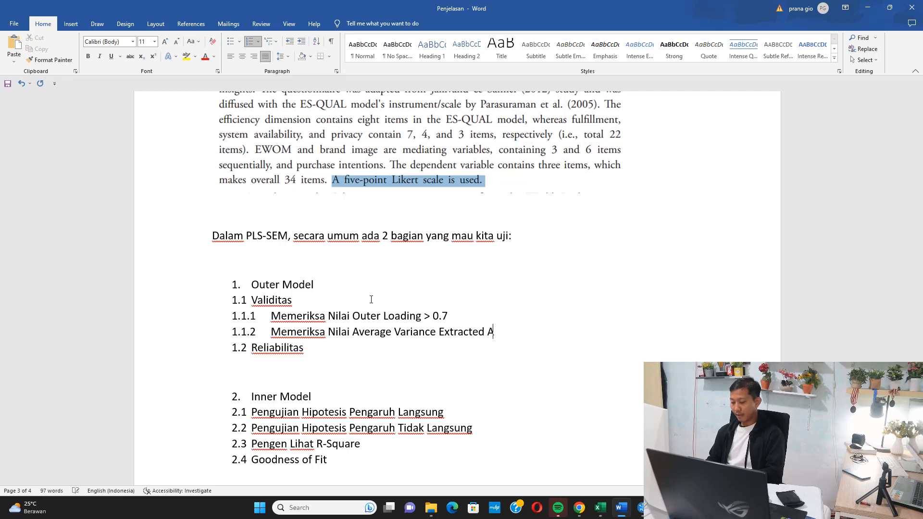
text((AVE)
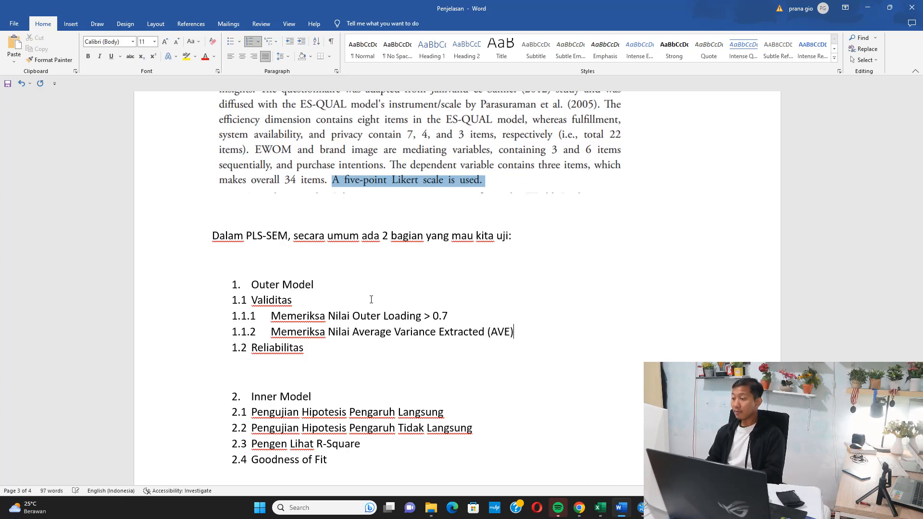
text() > 0.5)
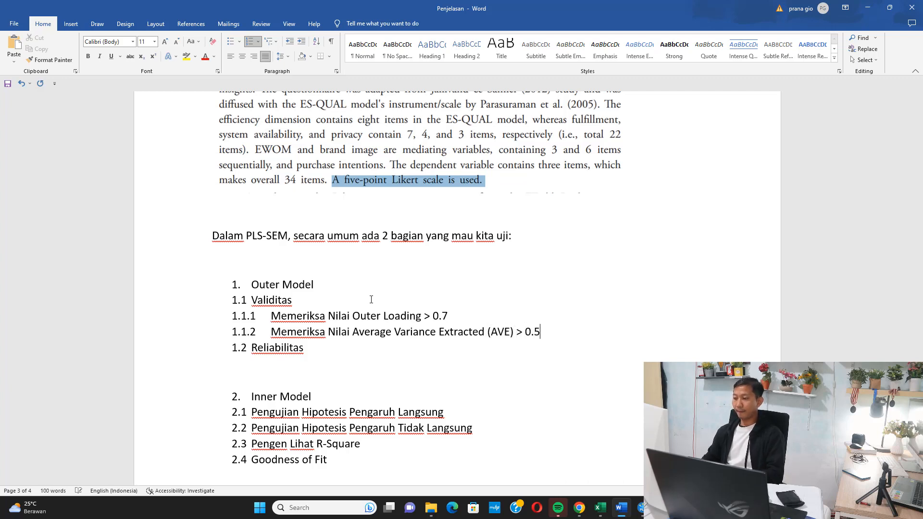
Add third-level item 1.2.1 "Memeriksa Nilai Cronbach's Alpha > 0.7" under Reliabilitas.
key(Return)
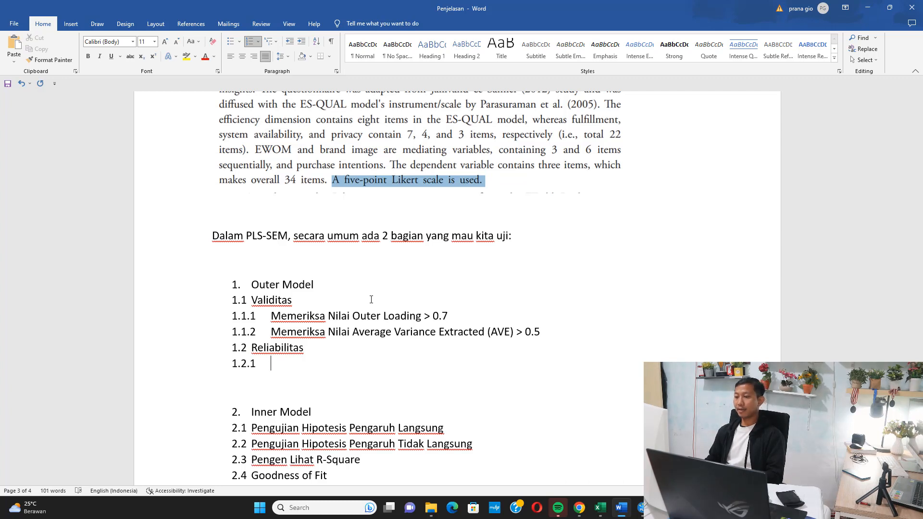
text(Memeriksa N)
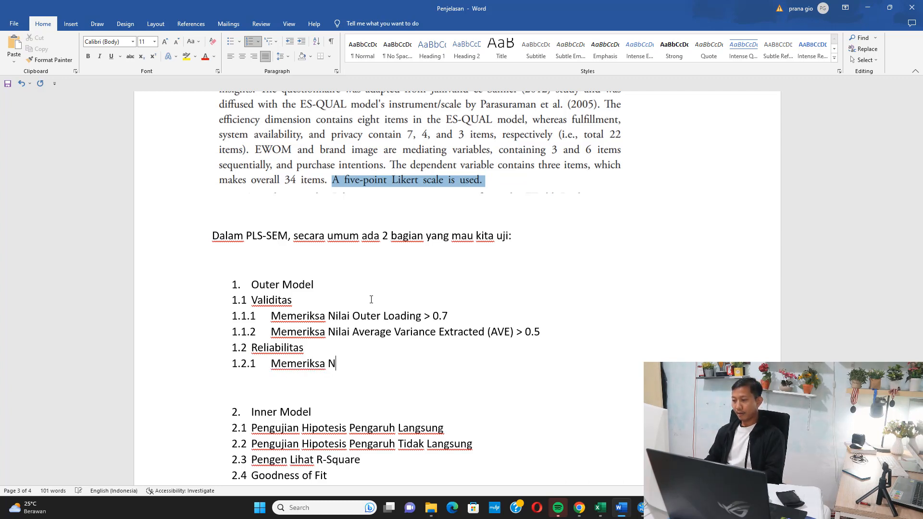
text(ilai Cro)
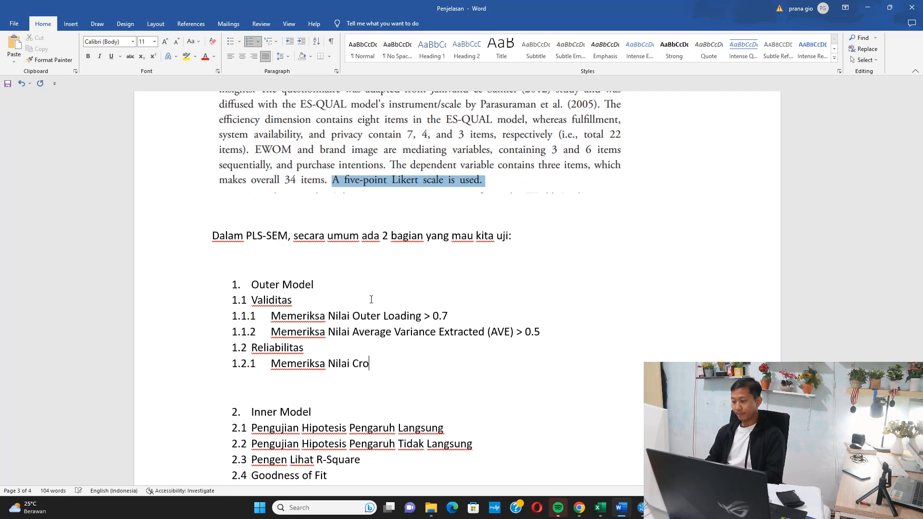
text(nbach's Alpha)
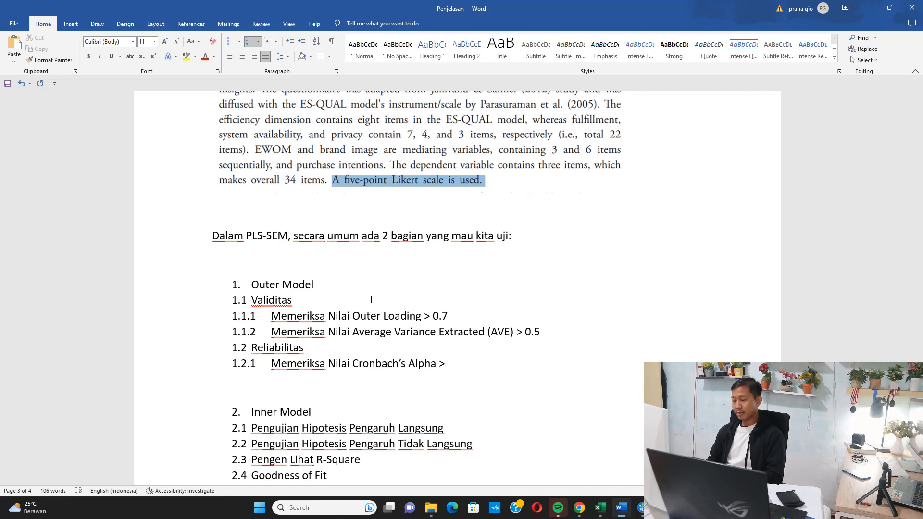
text( > 0.7)
Add item 1.2.2 "Memeriksa Nilai Composite Reliability > 0.7" under Reliabilitas as the last entry of that group.
key(Return)
text(Me)
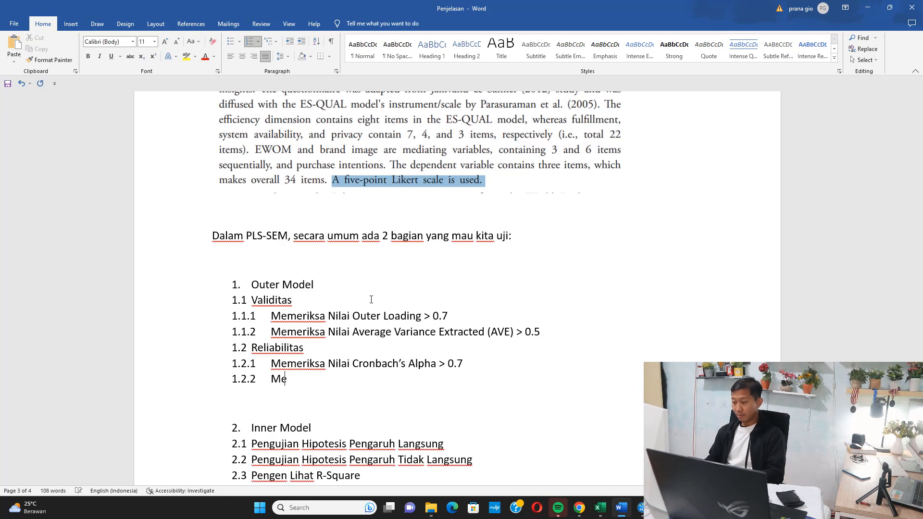
text(meriksa Nilai)
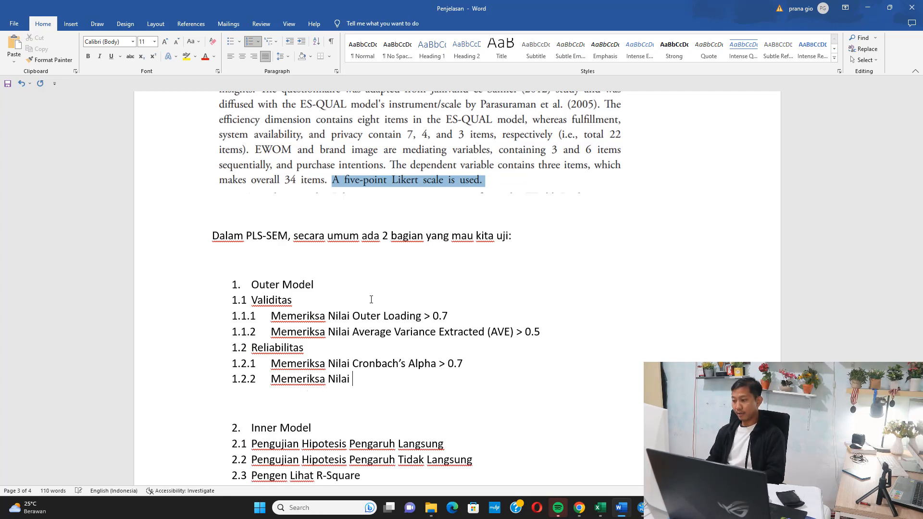
text( Composite)
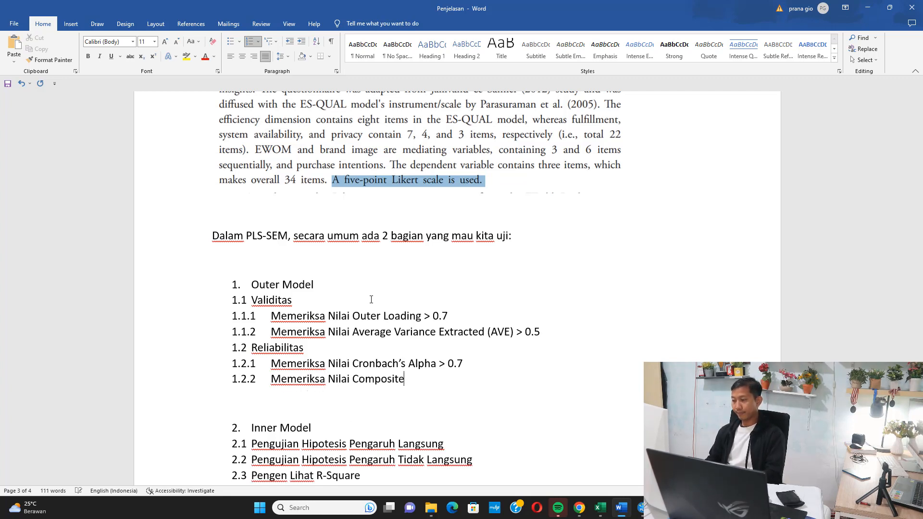
text( Reliability )
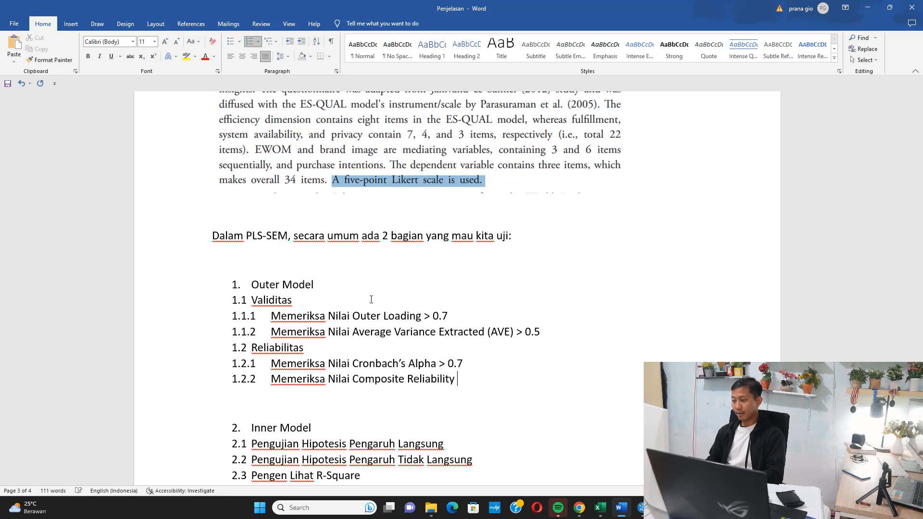
text(> 0.7)
key(Return)
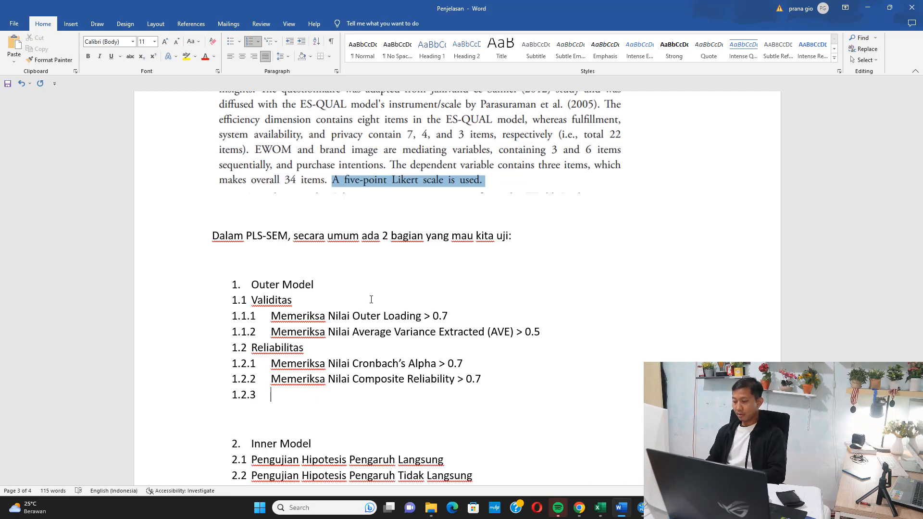
key(BackSpace)
Insert item 1.1.3 "Validitas Diskriminan Menggunakan pendekatan HTMT < 0.9" below the AVE item under Validitas.
key(Up)
key(Up)
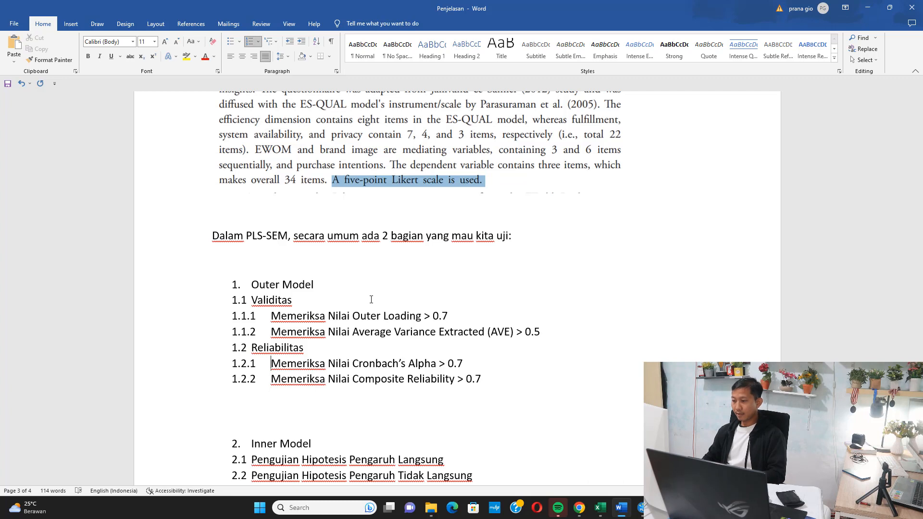
key(Return)
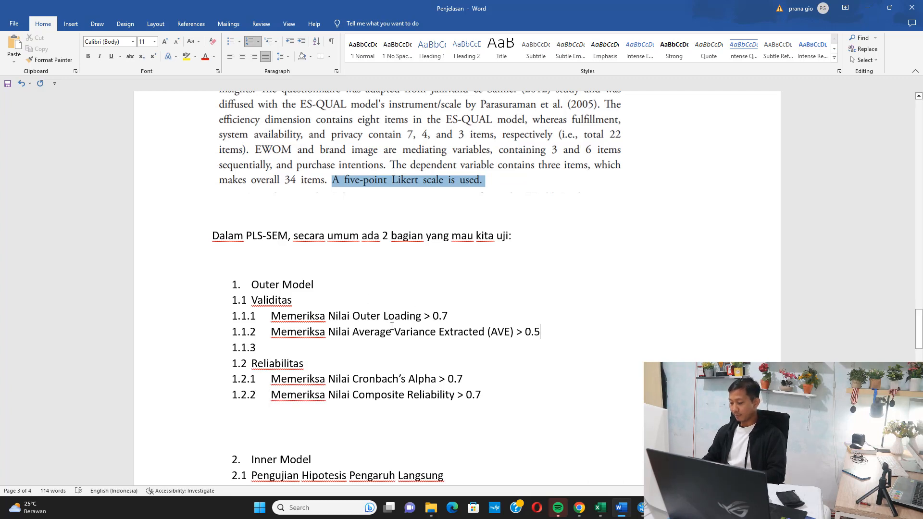
text(Validita )
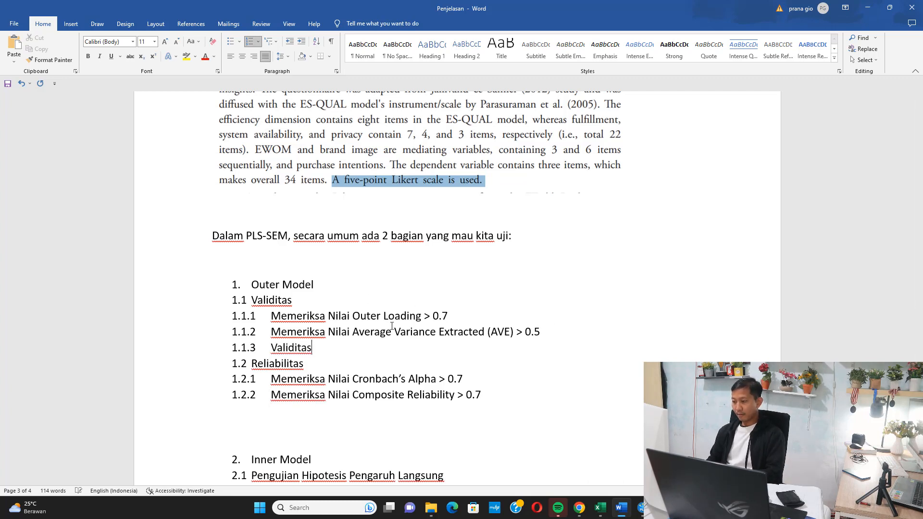
text( Diskrimi)
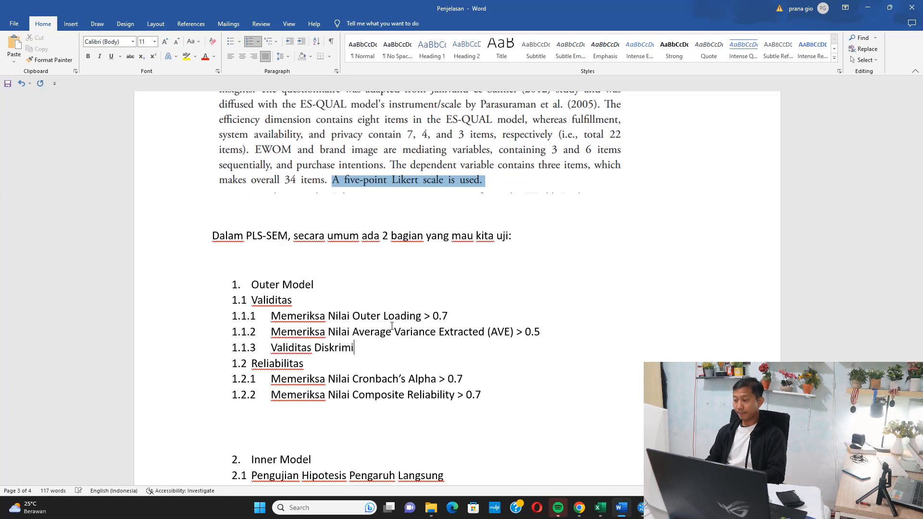
text(nan Men)
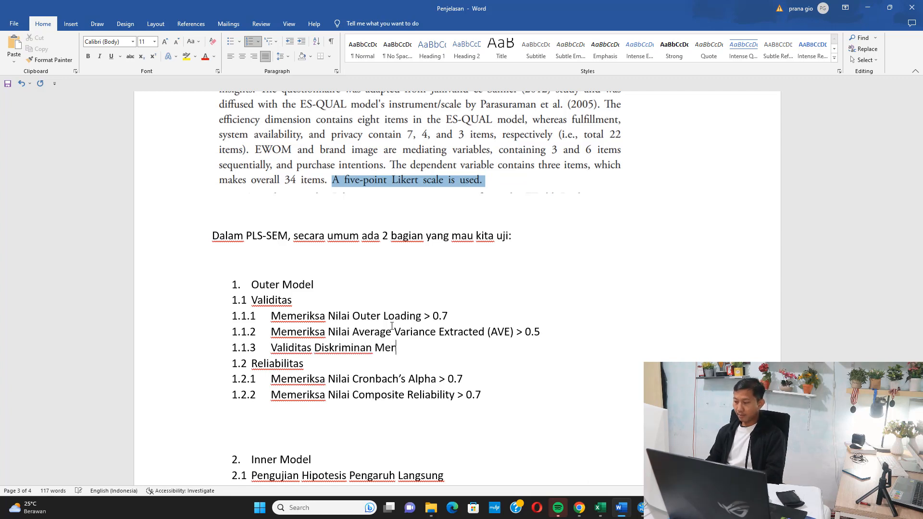
text(ggunakan pendek)
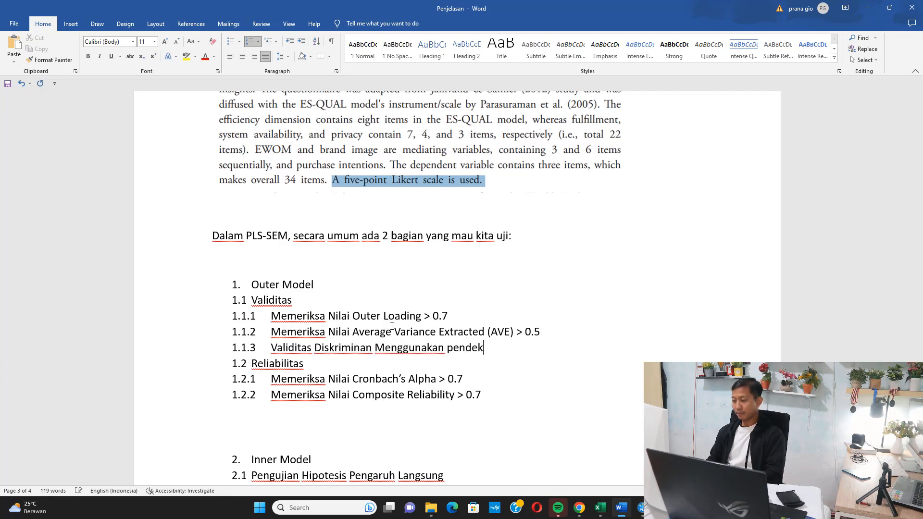
text(atan )
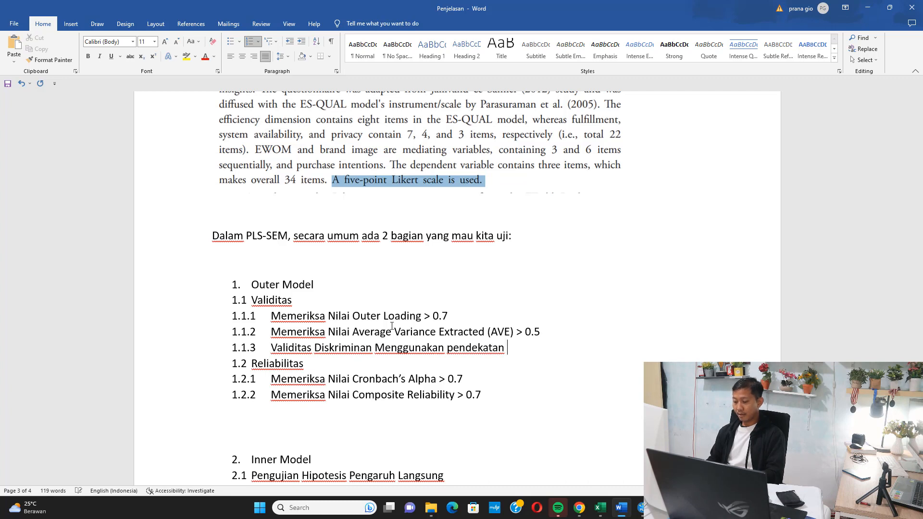
text(HT)
key(BackSpace)
key(BackSpace)
text(HTMT)
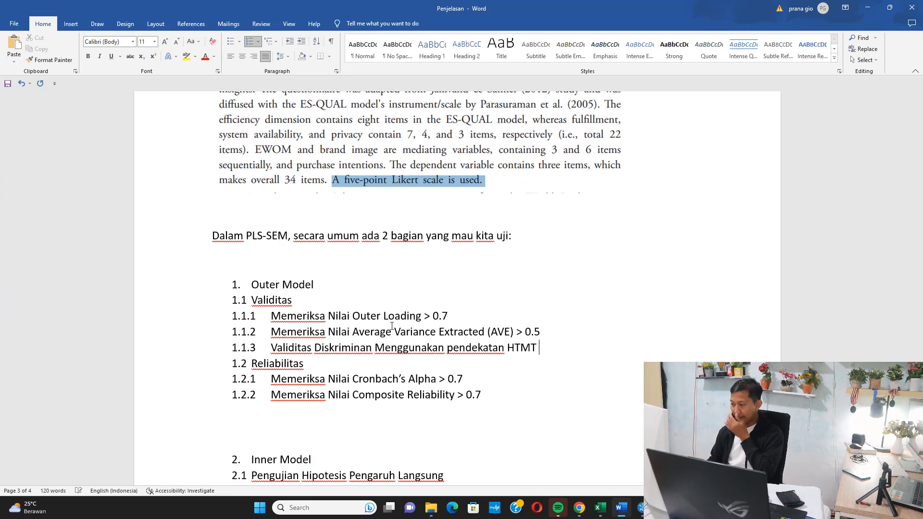
text( < 0.9)
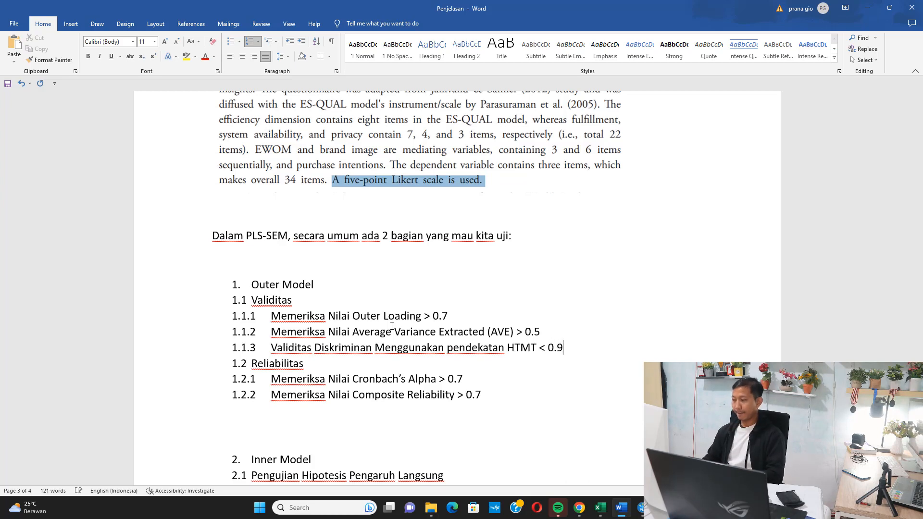
Highlight the "Outer Model" heading of the outline in yellow.
scroll(264, 195, down, 5)
scroll(295, 215, up, 4)
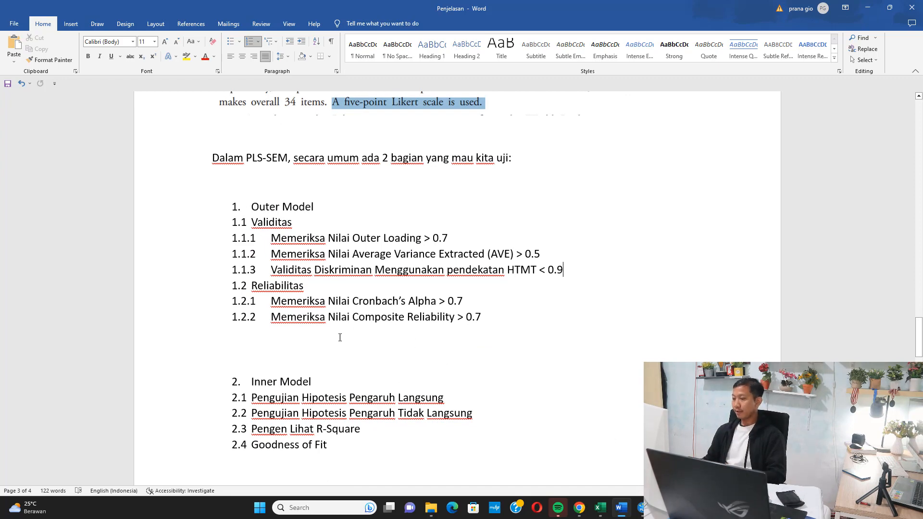
drag(346, 204, 226, 210)
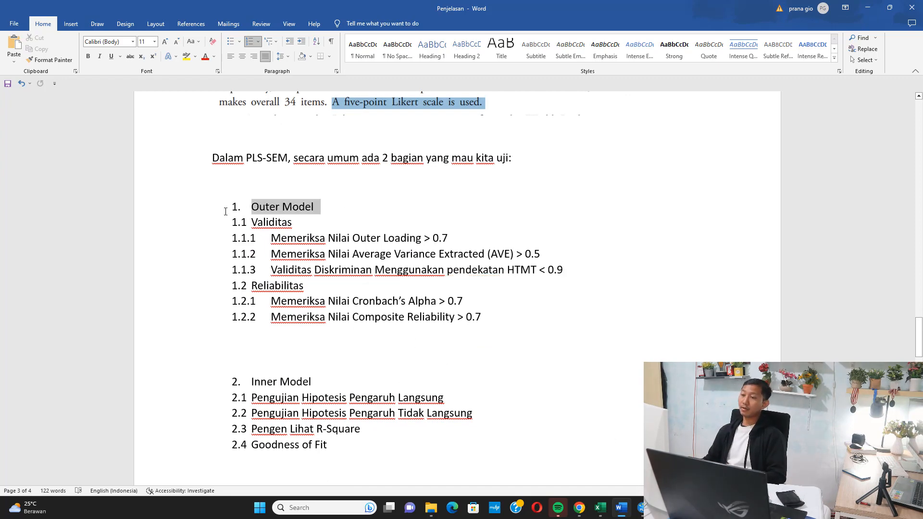
click(186, 57)
Switch to SmartPLS and run the PLS Algorithm on the path model with the preset settings.
click(641, 507)
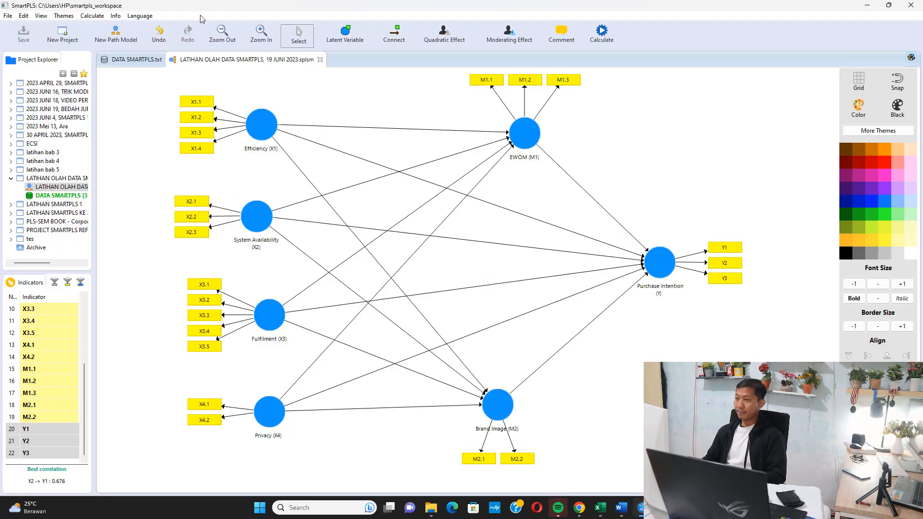
click(92, 16)
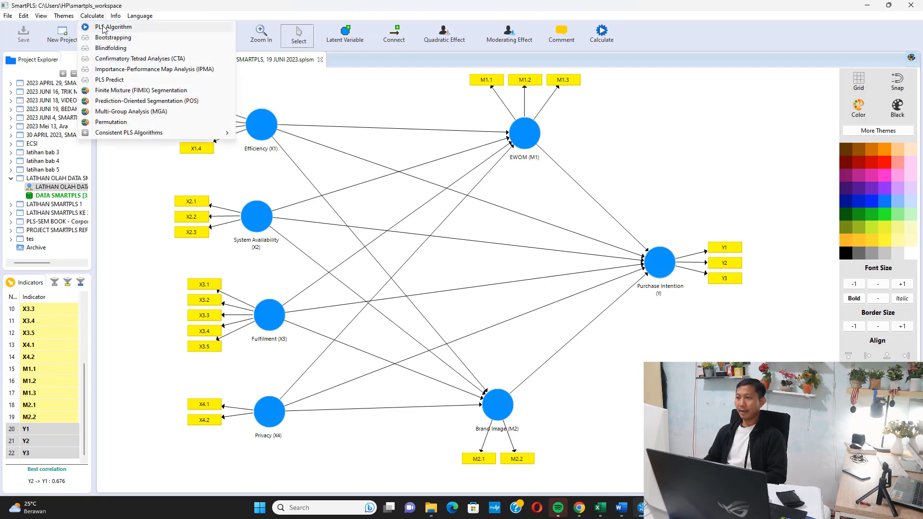
click(104, 27)
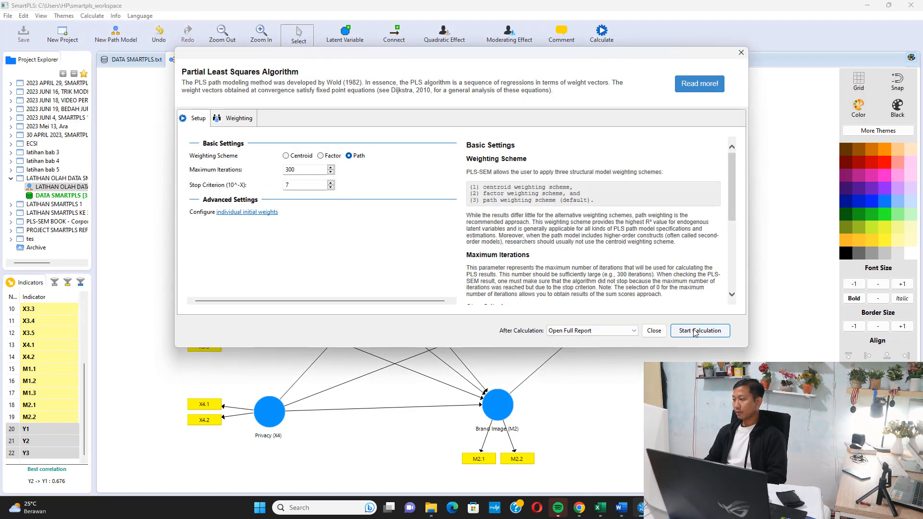
click(699, 331)
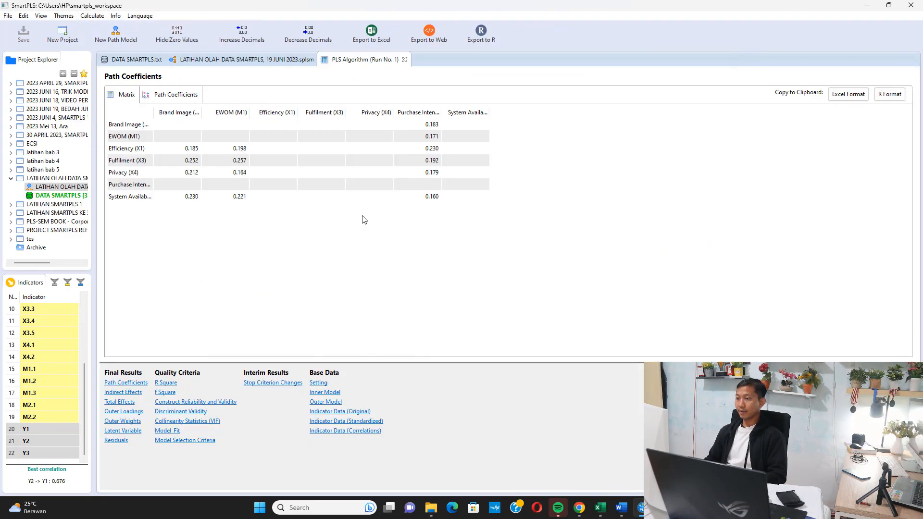
Examine the Outer Loadings matrix in the PLS Algorithm report for all indicators from M1.1 to Y3.
click(120, 412)
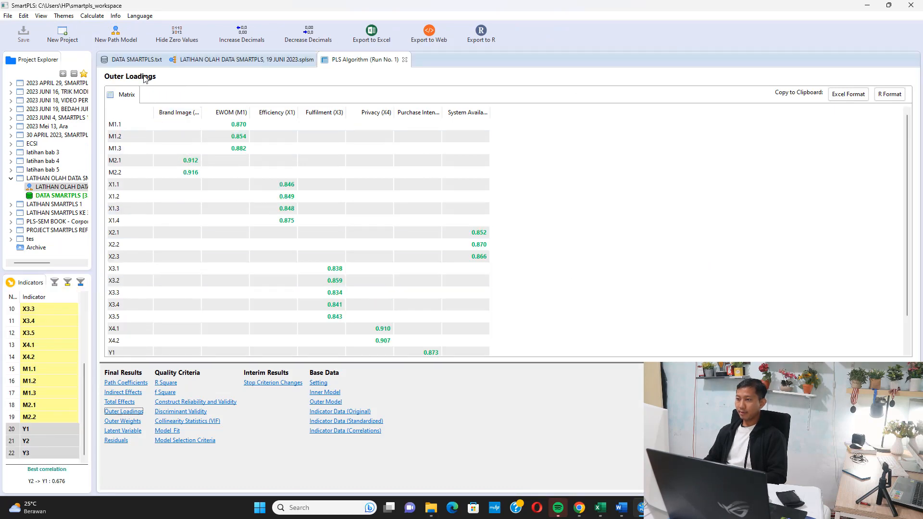
scroll(205, 152, down, 1)
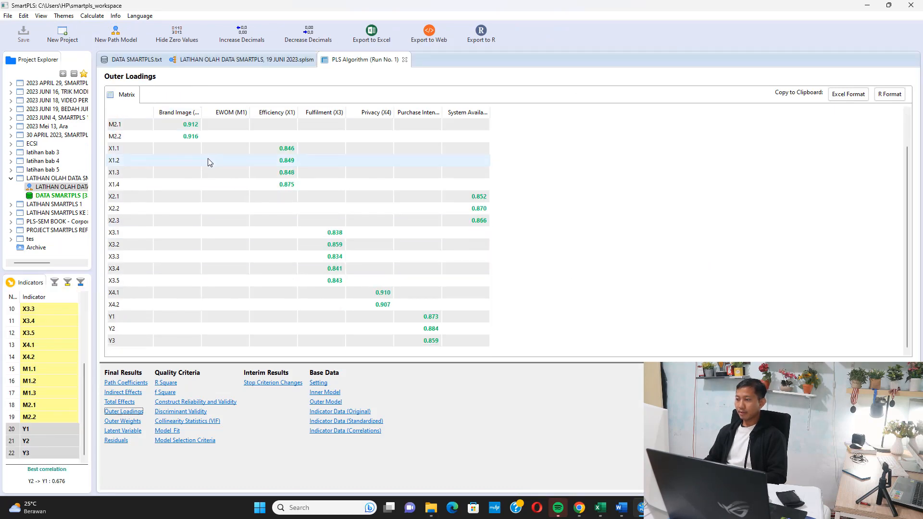
scroll(412, 221, up, 1)
scroll(283, 165, down, 1)
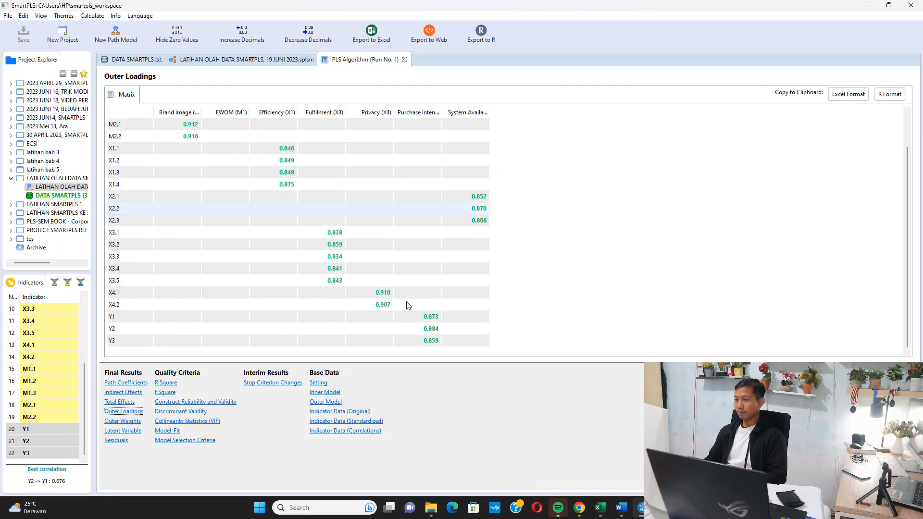
Switch back to the Word document and append "(udah lolos)" to item 1.1.1 on the outer loading check.
click(621, 507)
text((udah lolos)
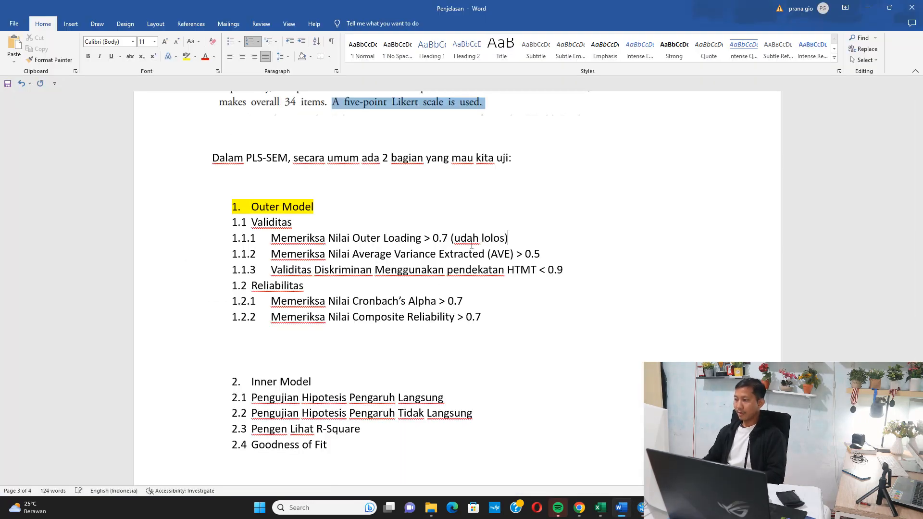
Highlight the words "udah lolos" in item 1.1.1 on the outer loading check in turquoise.
drag(483, 240, 457, 239)
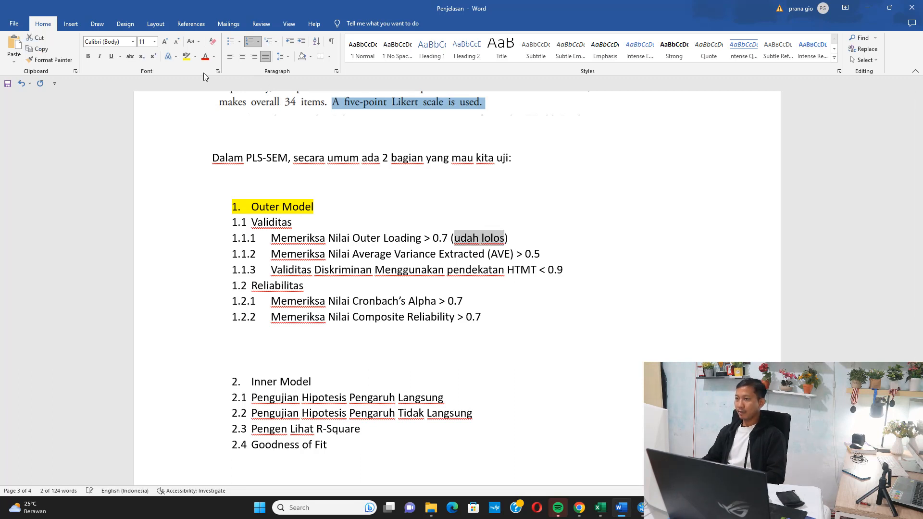
click(195, 57)
click(218, 70)
click(546, 260)
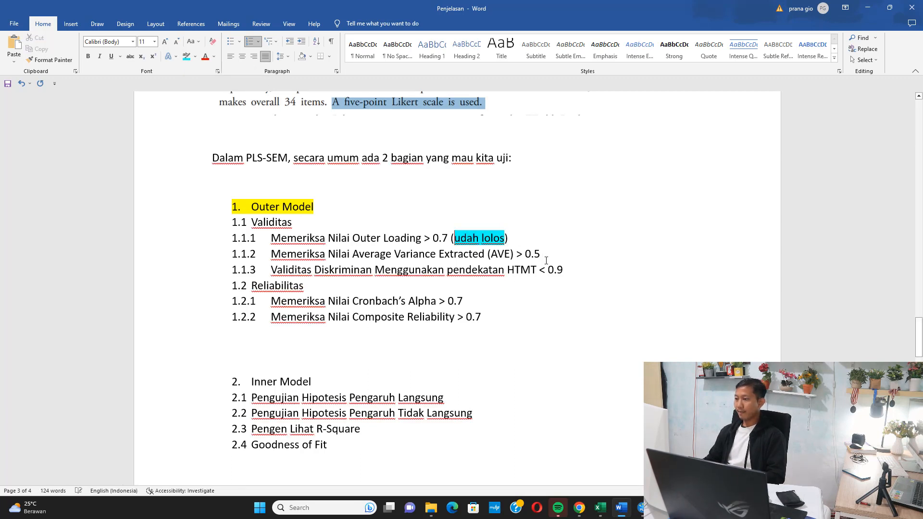
Switch to SmartPLS and examine the Average Variance Extracted (AVE) values of all constructs under Construct Reliability and Validity.
click(639, 507)
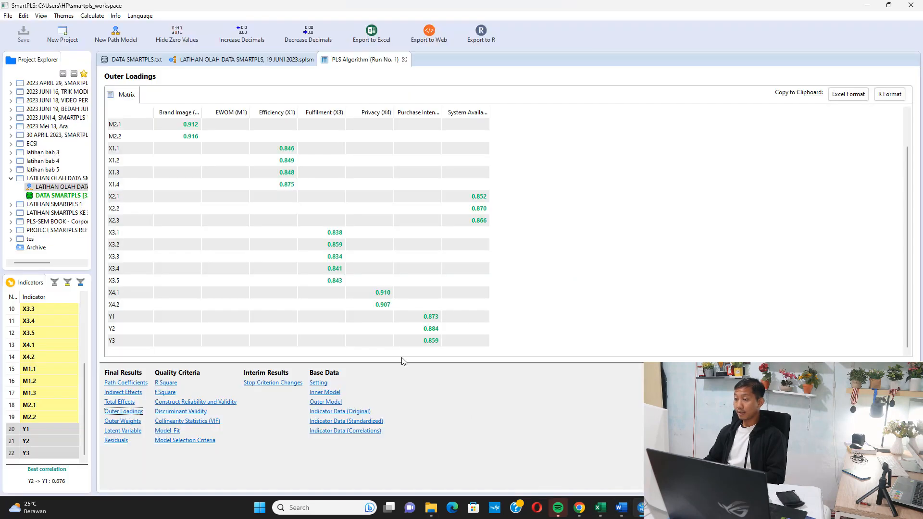
click(197, 402)
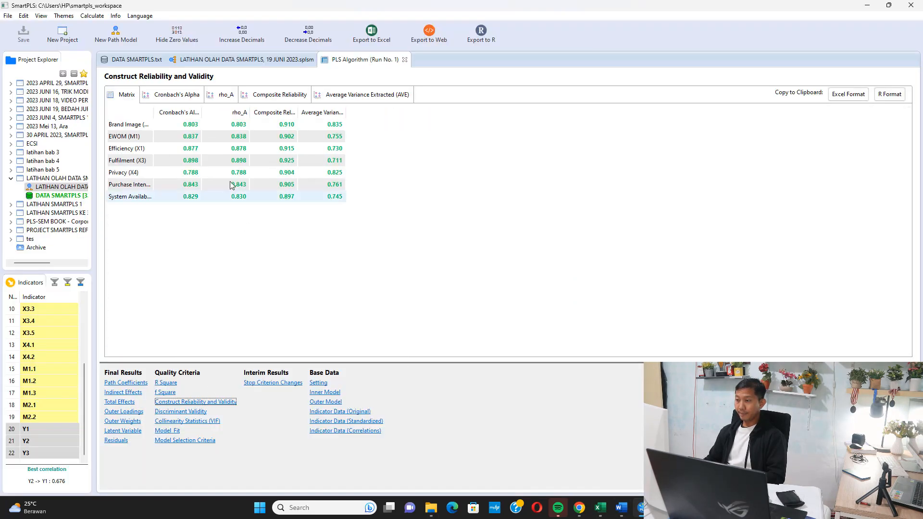
drag(345, 111, 462, 136)
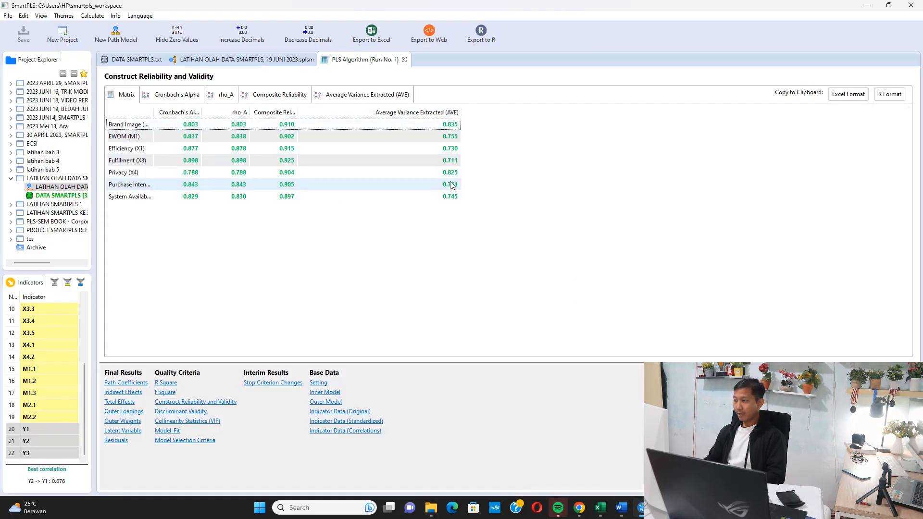
Switch back to the Word document, append "(udah lolos)" to item 1.1.2 on AVE and highlight those words in turquoise.
click(621, 507)
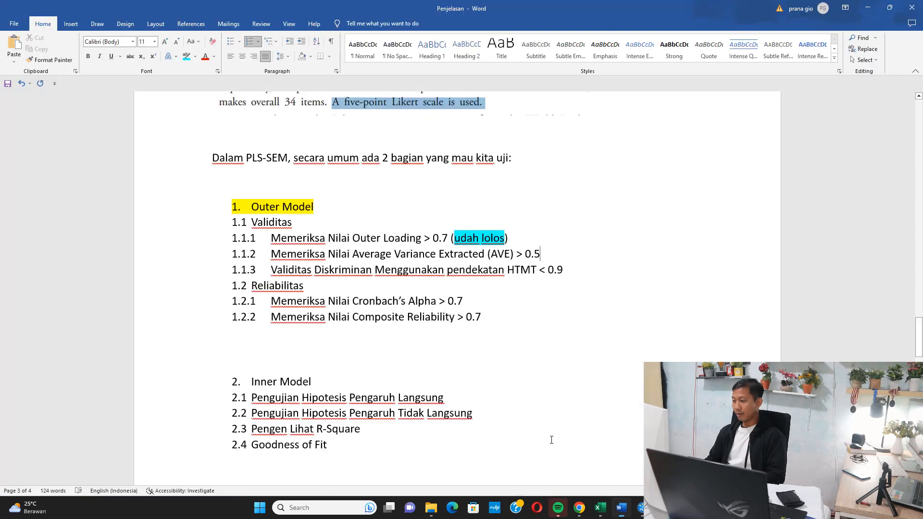
text((udah l)
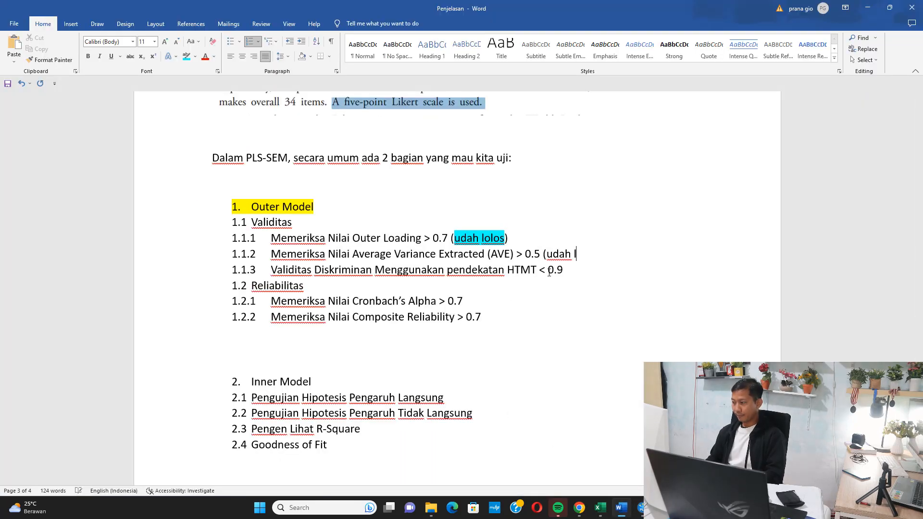
text(olos))
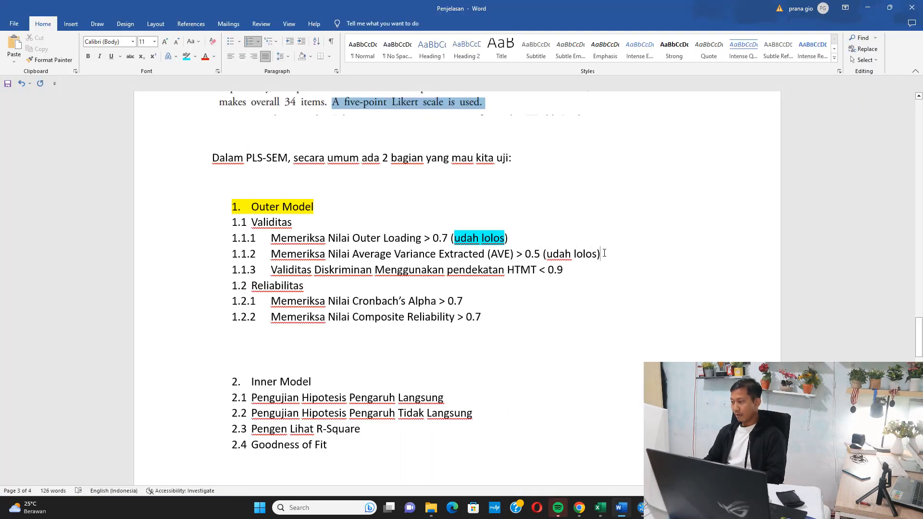
drag(591, 253, 547, 253)
click(186, 56)
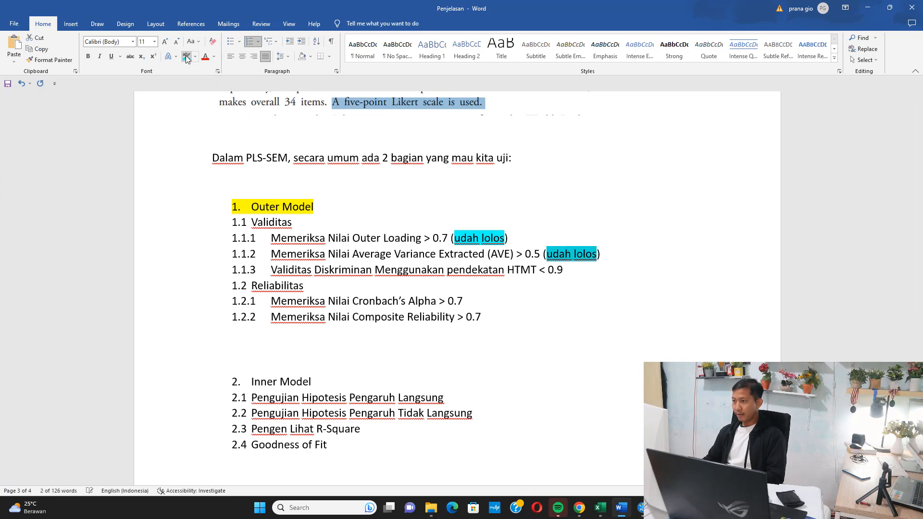
key(Left)
Switch to SmartPLS and examine the Heterotrait-Monotrait Ratio (HTMT) matrix under Discriminant Validity.
drag(453, 268, 557, 270)
key(alt+Tab)
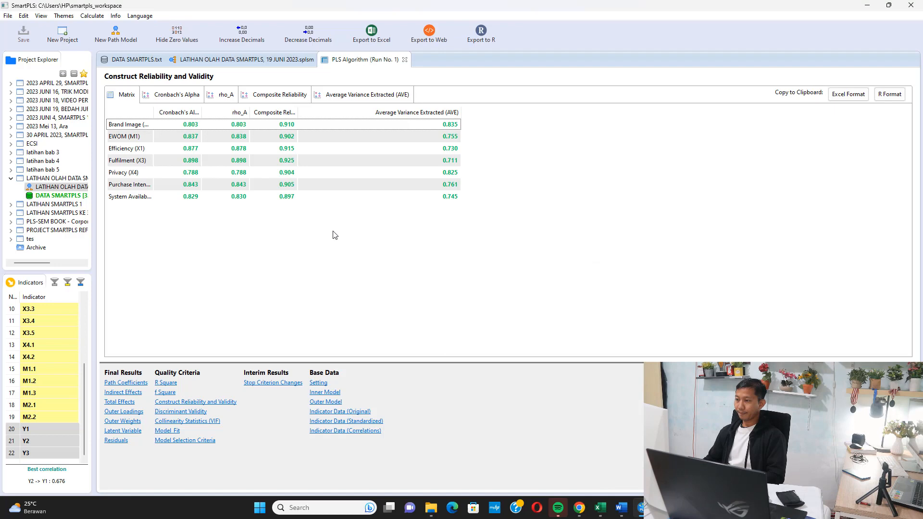
click(181, 411)
click(327, 96)
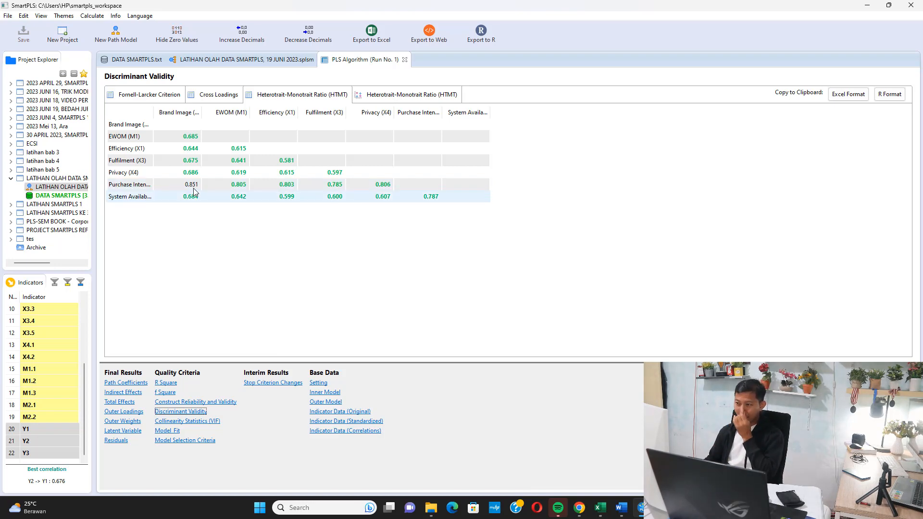
Switch back to the Word document, append "(udah lolos)" to item 1.1.3 on HTMT and highlight those words in turquoise.
key(alt+Tab)
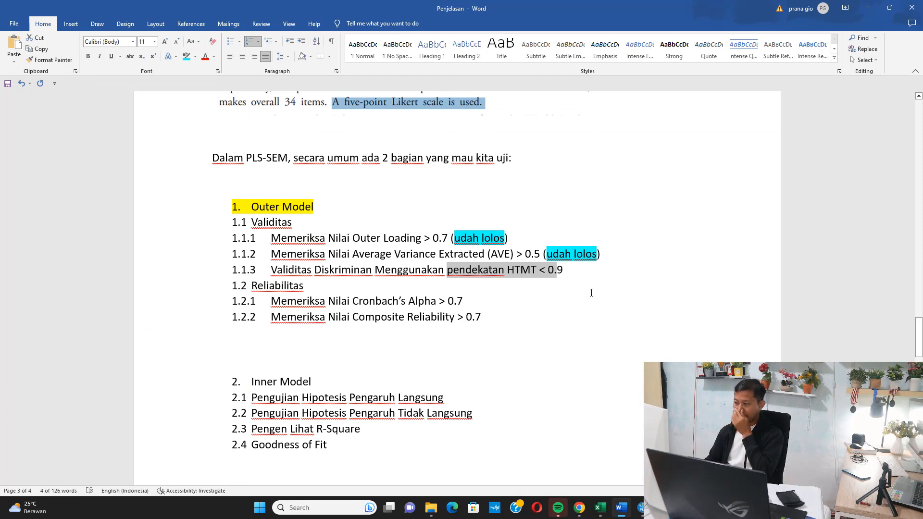
click(594, 269)
text((udah l)
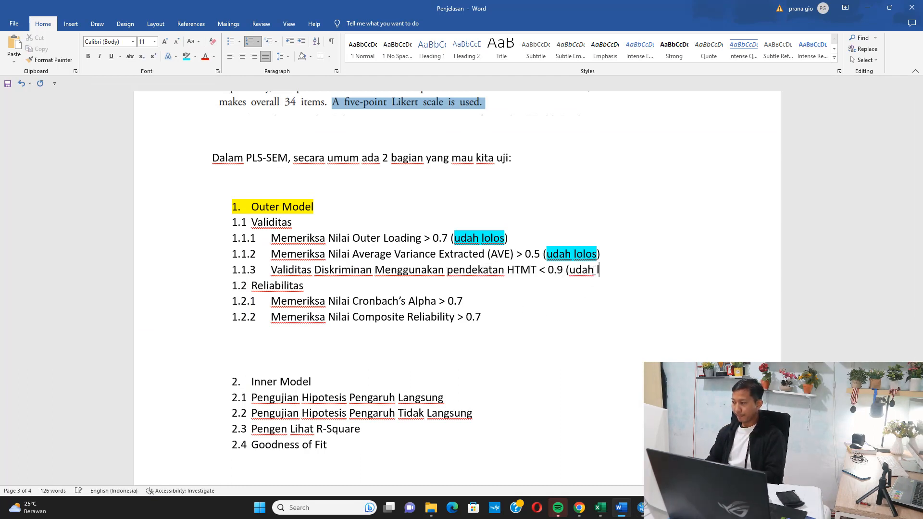
text(olos)
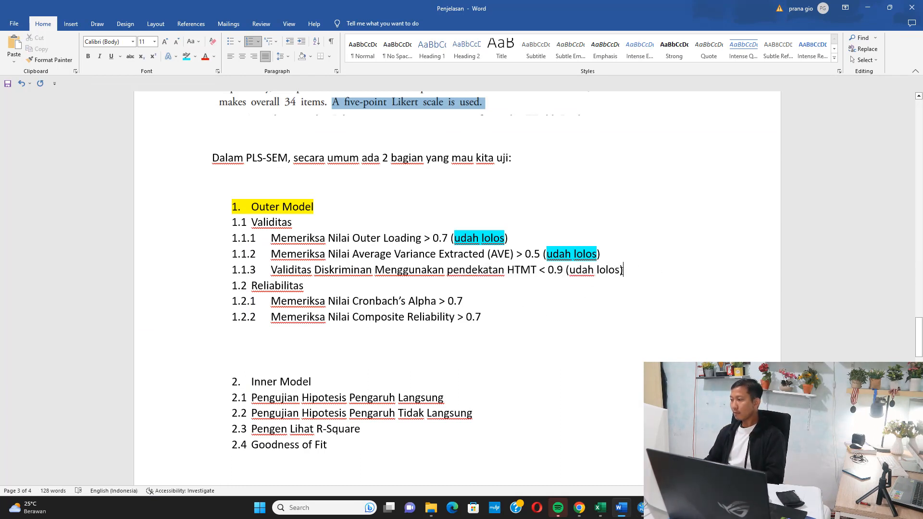
drag(619, 270, 569, 270)
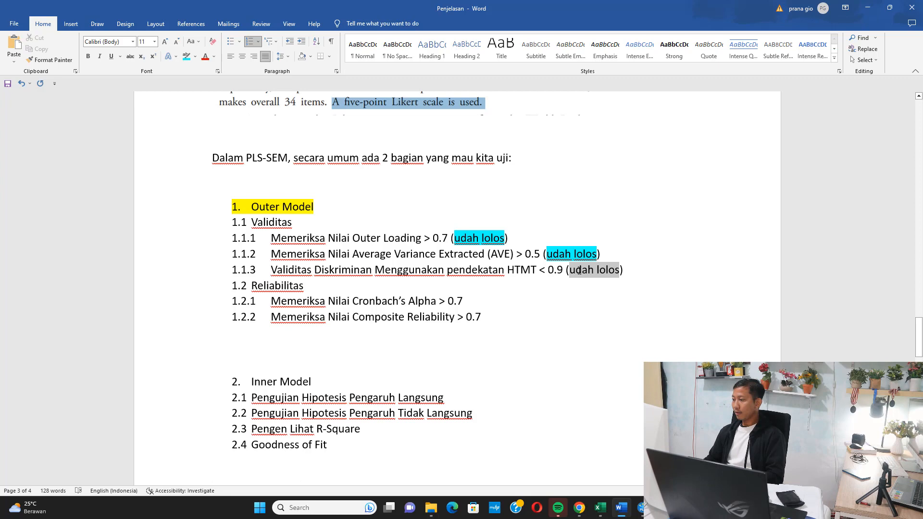
click(186, 57)
Review reliability items 1.2.1 and 1.2.2, then switch to SmartPLS and examine the Cronbach's Alpha and Composite Reliability values of all constructs.
scroll(352, 274, down, 1)
scroll(351, 275, down, 2)
drag(400, 222, 435, 223)
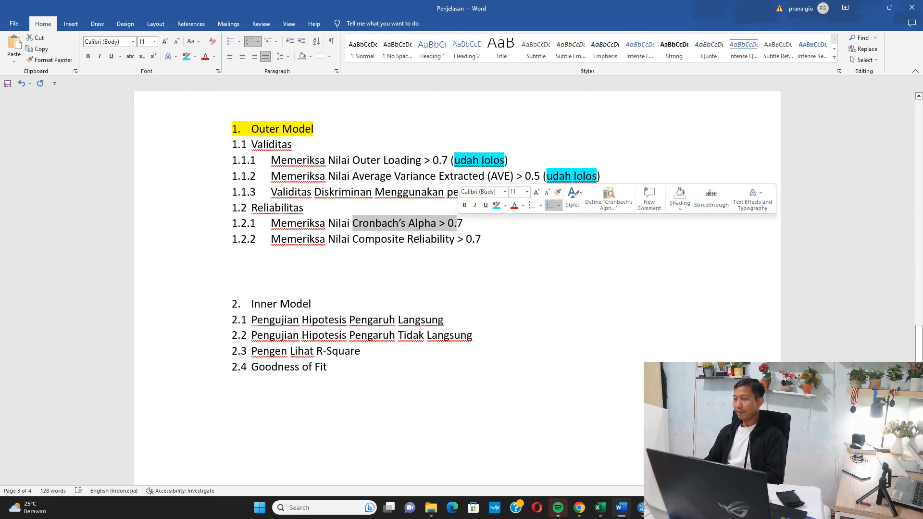
drag(352, 239, 474, 239)
click(641, 505)
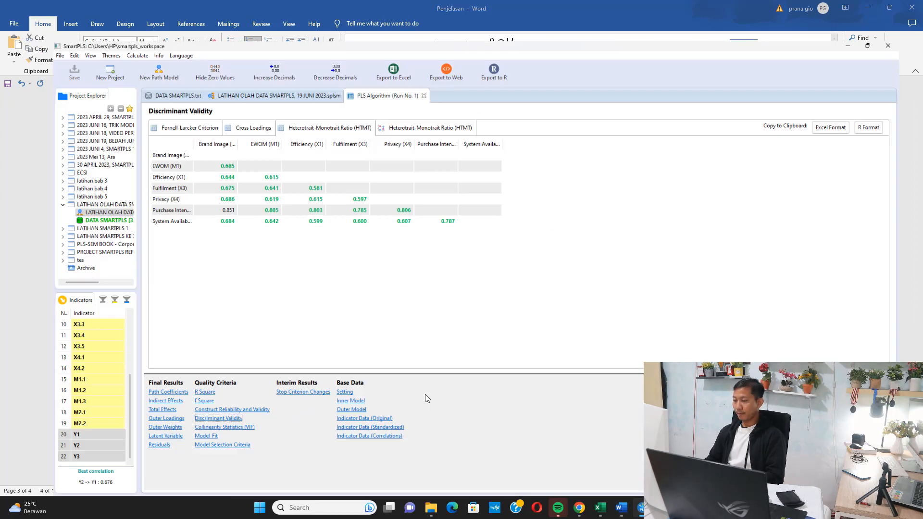
click(196, 401)
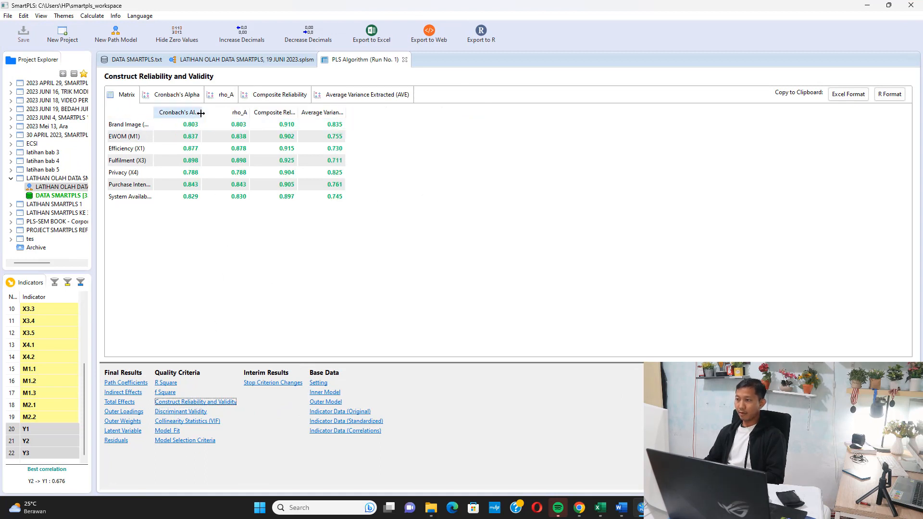
drag(202, 114, 309, 114)
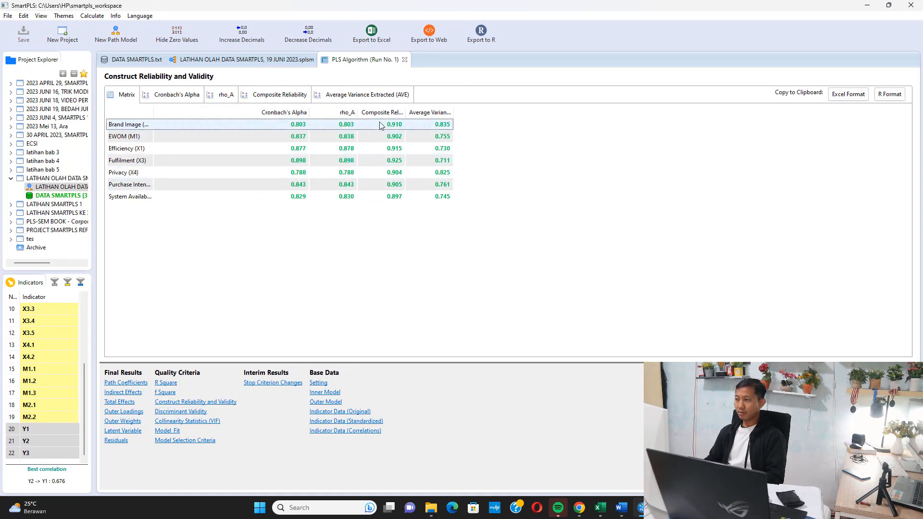
drag(406, 113, 494, 114)
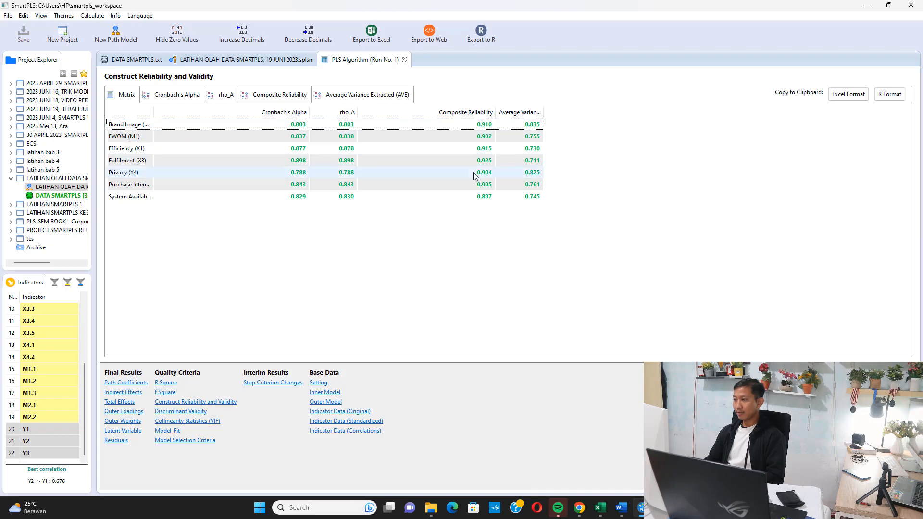
Switch back to the Word document and start a bracketed note at the end of item 1.2.1 on Cronbach's Alpha.
click(867, 5)
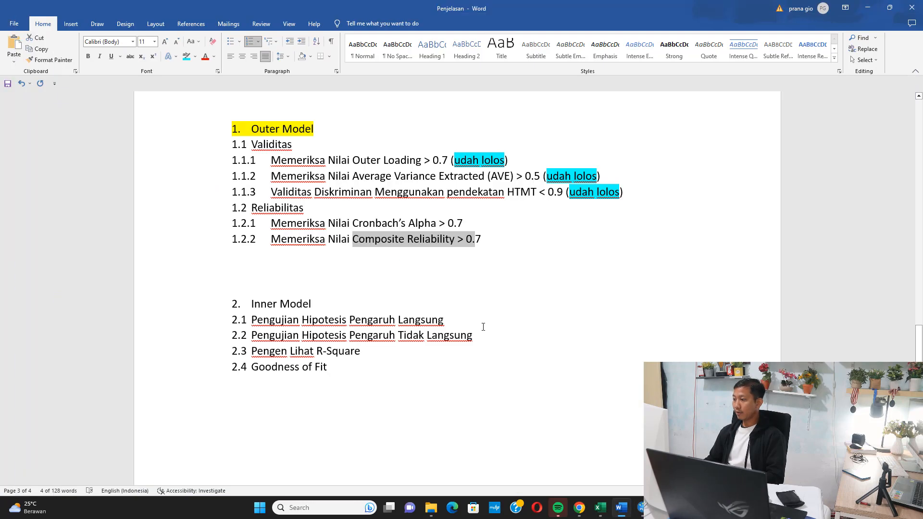
click(524, 221)
text(())
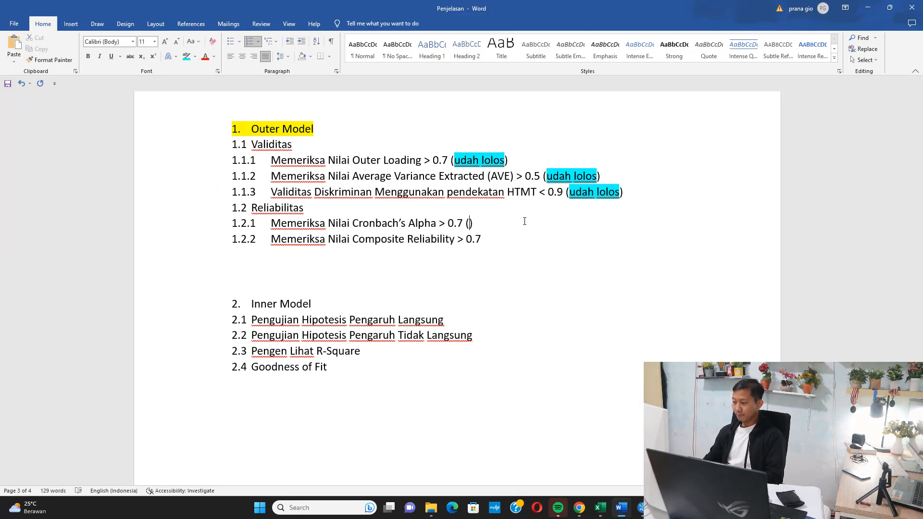
text(id)
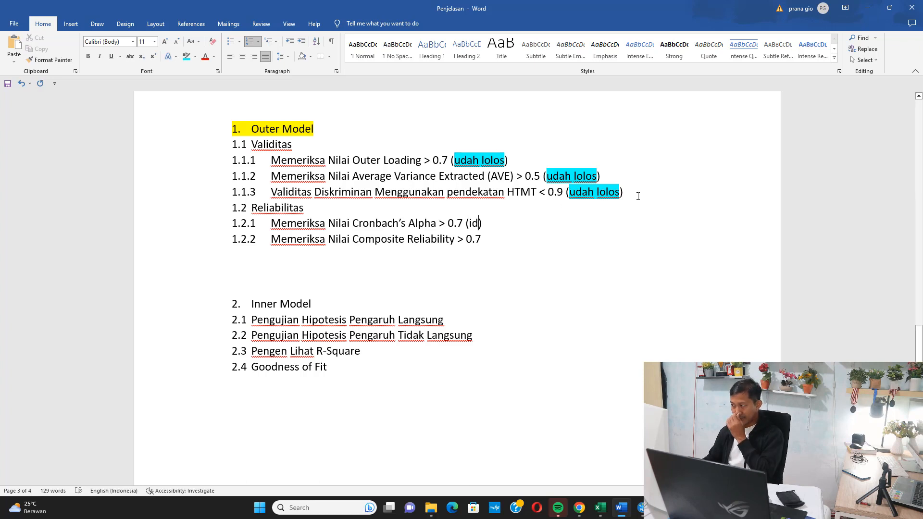
Copy the highlighted "udah lolos" note from item 1.1.3 to the ends of items 1.2.1 and 1.2.2, replacing the unfinished bracket text.
click(637, 195)
key(shift+Left)
key(shift+Left)
key(shift+Left)
key(shift+Left)
key(shift+Left)
key(shift+Left)
key(shift+Left)
key(shift+Left)
key(shift+Left)
key(shift+Left)
key(shift+Left)
key(shift+Left)
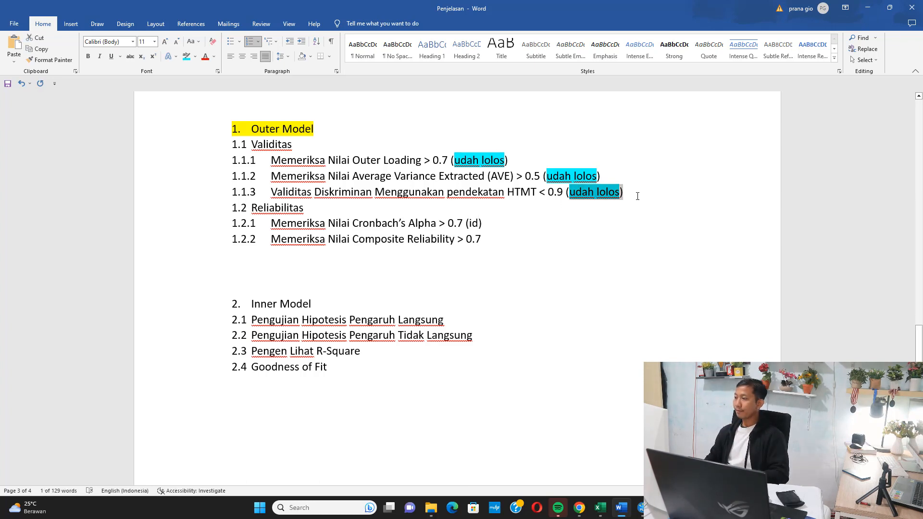
key(ctrl+c)
click(508, 226)
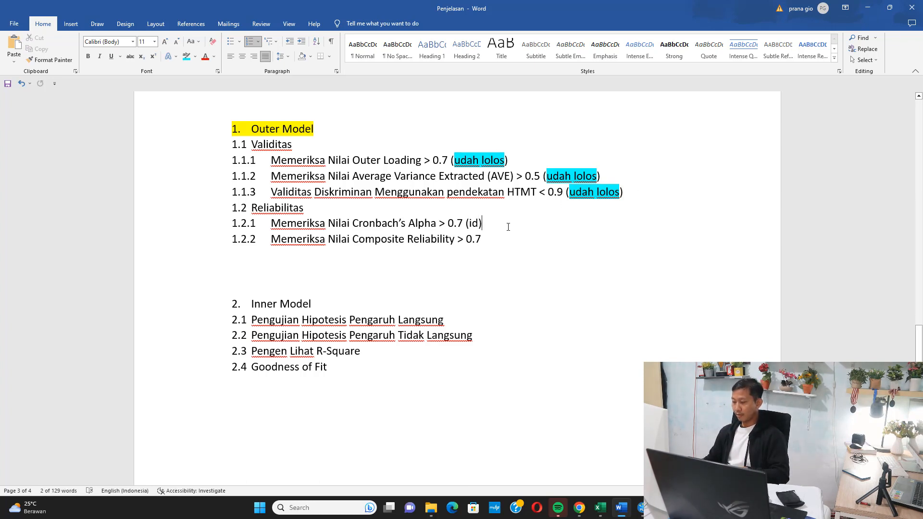
key(BackSpace)
key(BackSpace)
key(BackSpace)
key(BackSpace)
key(ctrl+v)
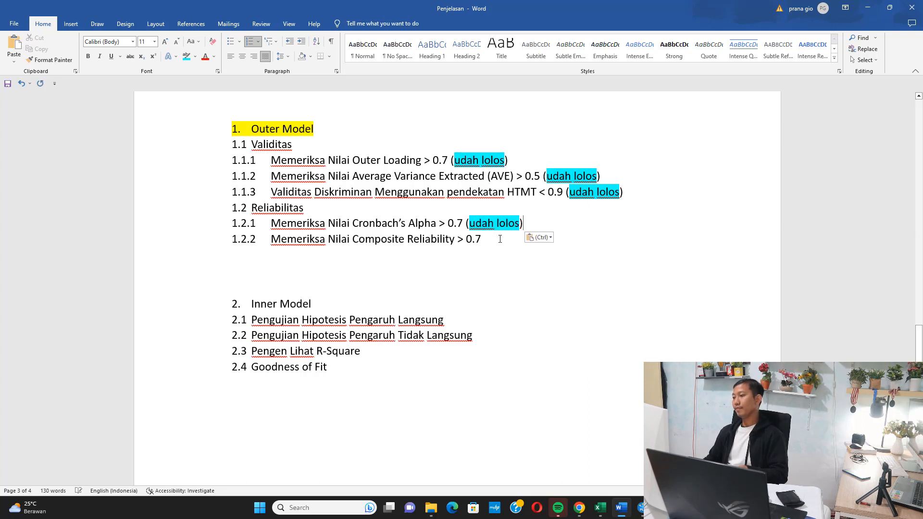
click(483, 239)
key(ctrl+v)
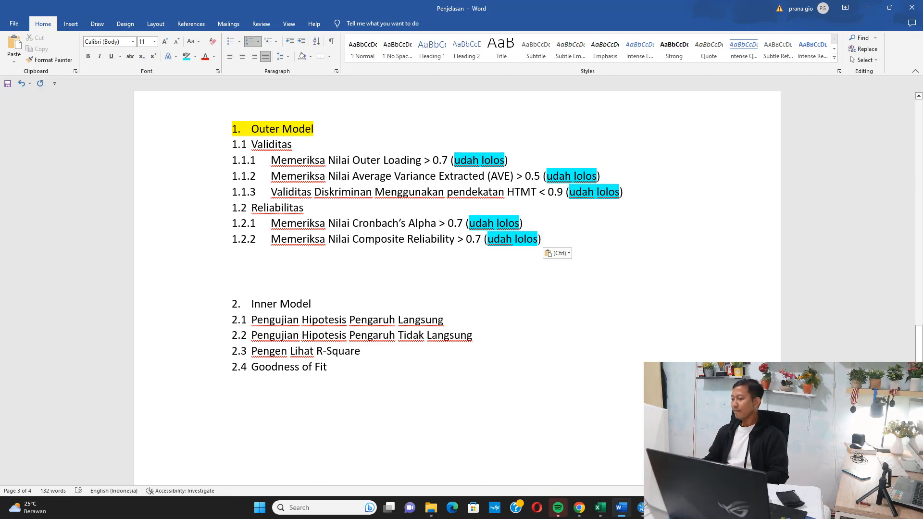
Switch to SmartPLS, run Bootstrapping on the path model with the preset 500 subsamples, and widen the Path Coefficients name column to show full paths.
click(642, 508)
click(246, 59)
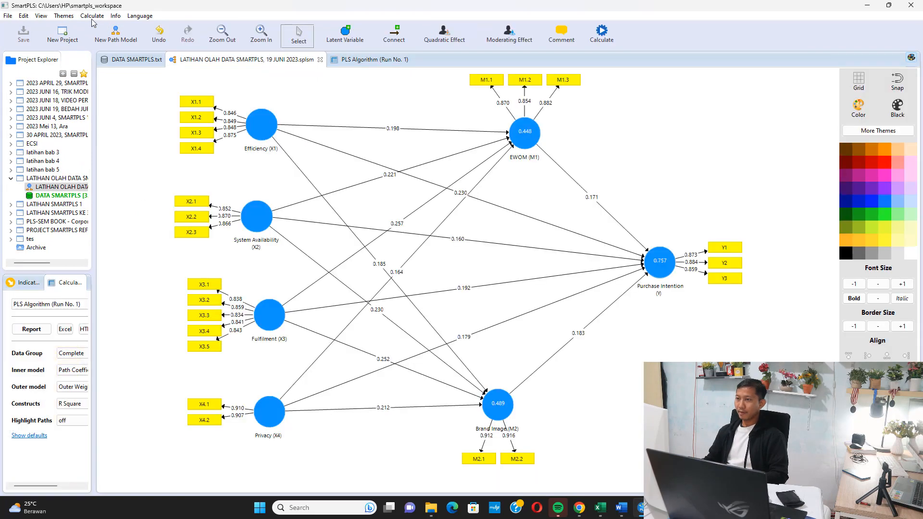
click(91, 15)
click(114, 38)
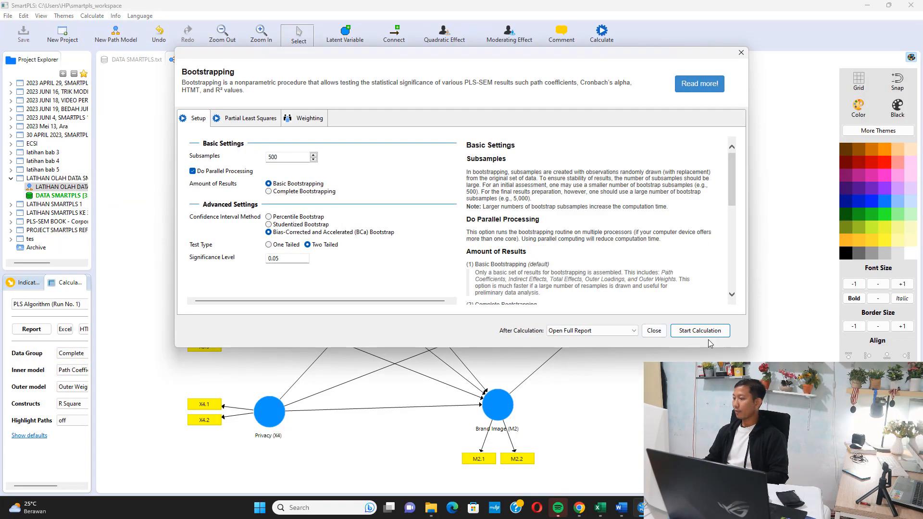
click(699, 330)
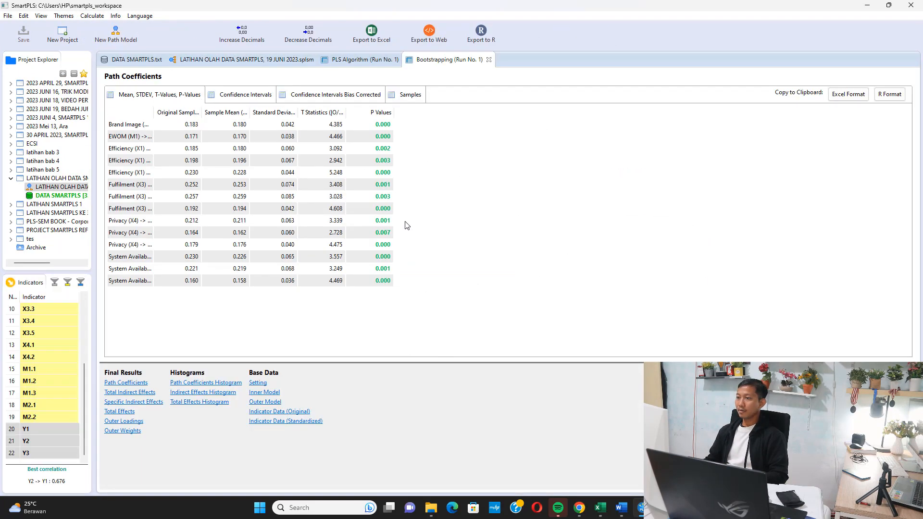
drag(153, 112, 278, 132)
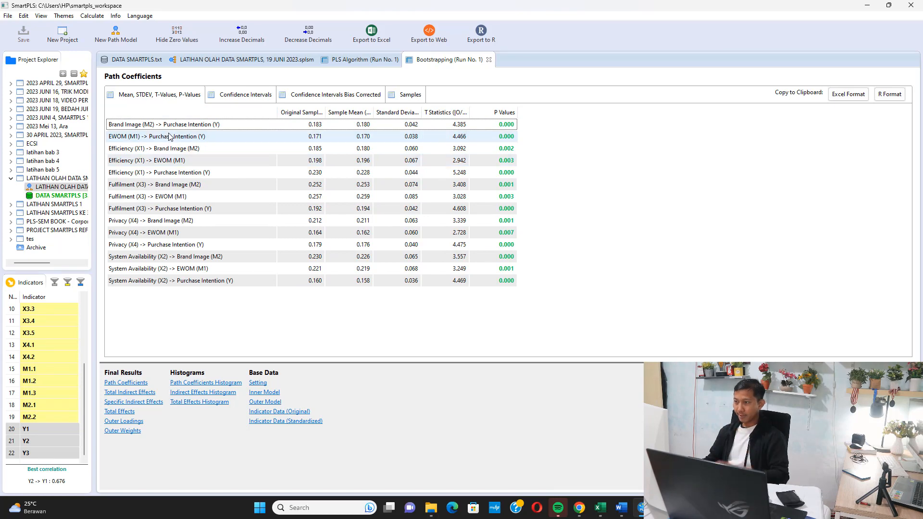
Open Notepad over the Path Coefficients results and write "Brand Image (X2) berpengaruh positif terhadap Purchase Intention".
key(super)
text(note)
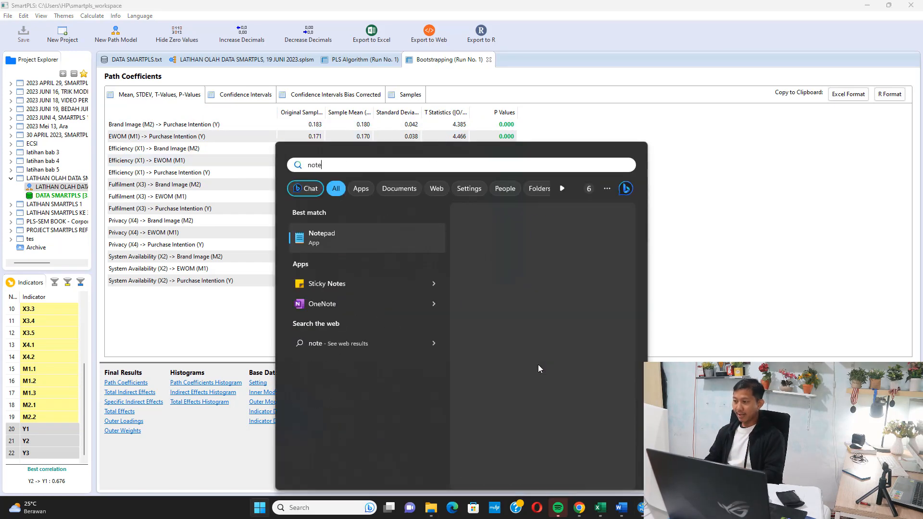
key(Return)
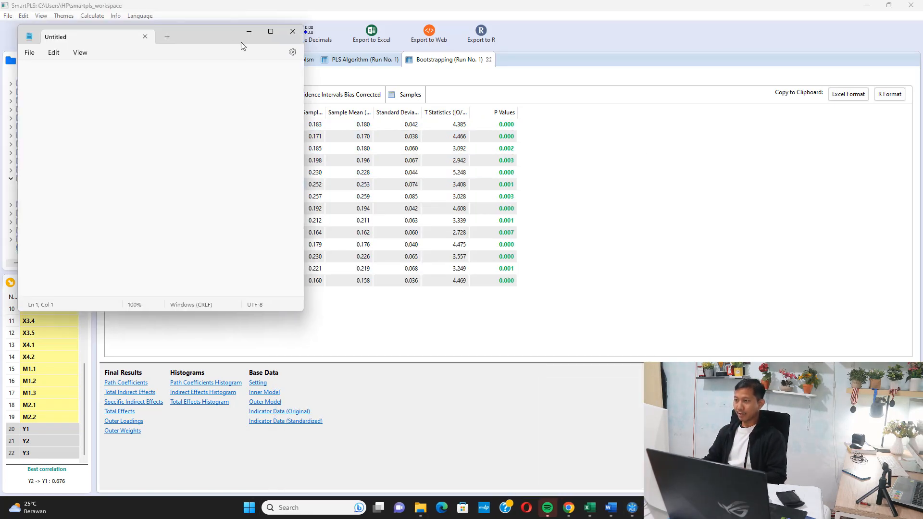
drag(237, 29, 310, 137)
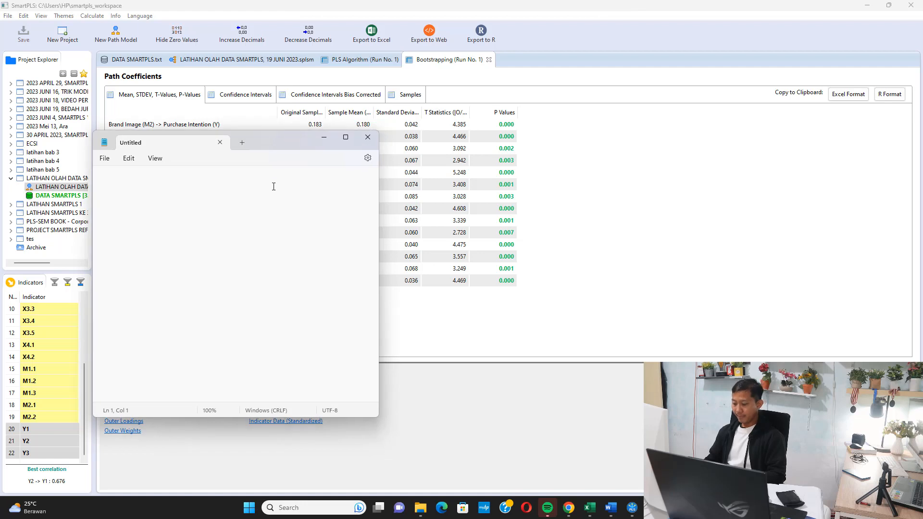
text(Brand Image )
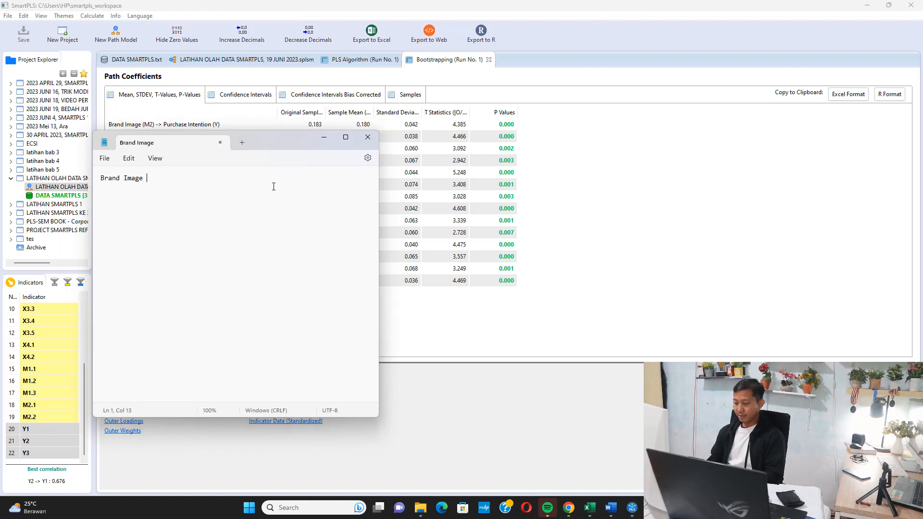
text((X2) berpengaruh positi)
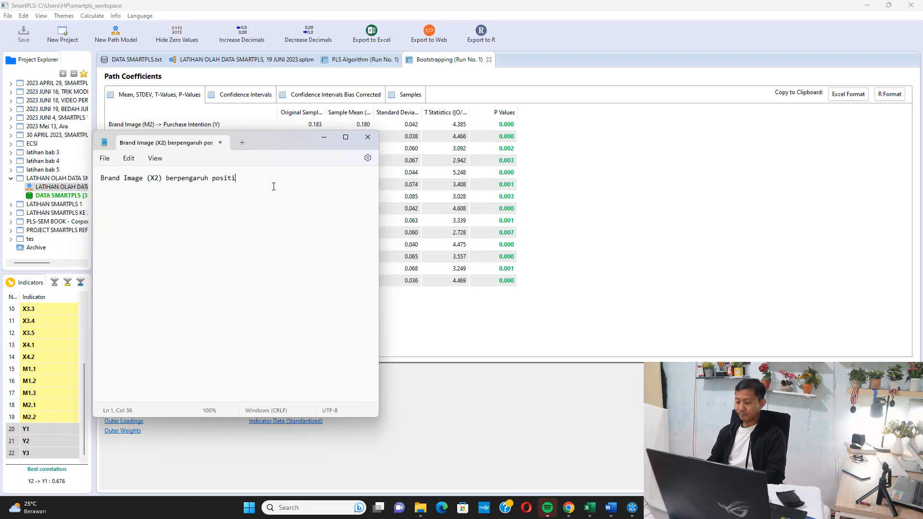
text(f terhadap)
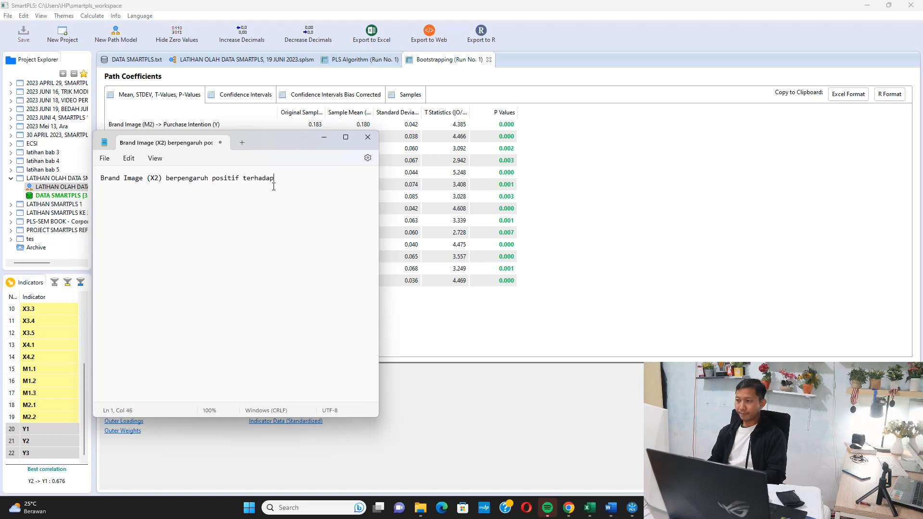
text( Purchase)
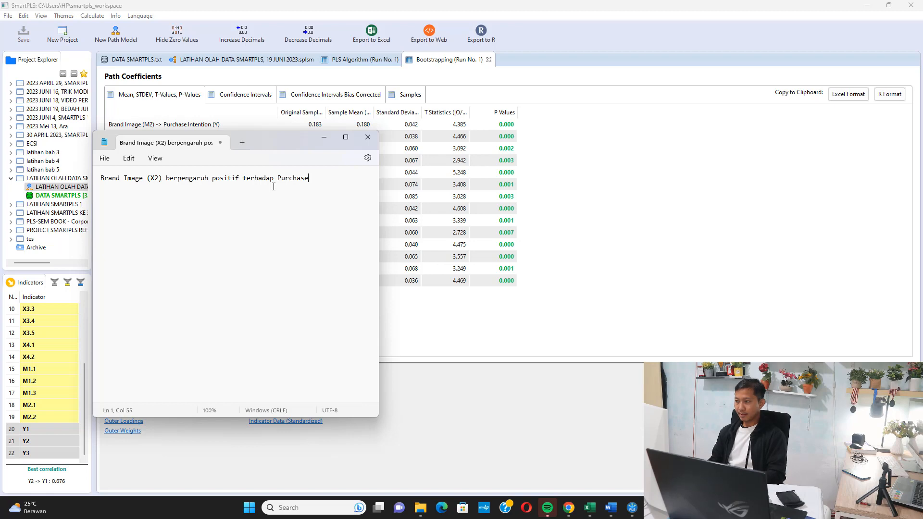
text( Intention dengan nilai koefisie)
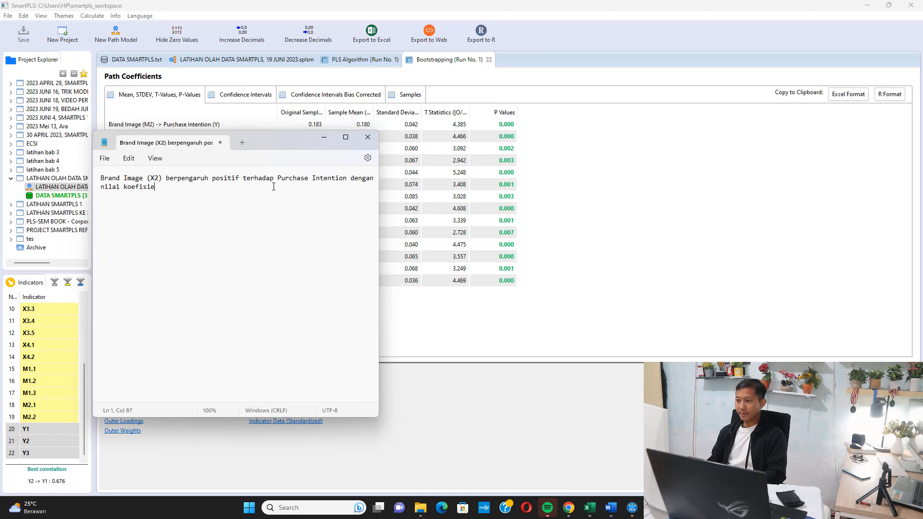
text(n (kolom ori)
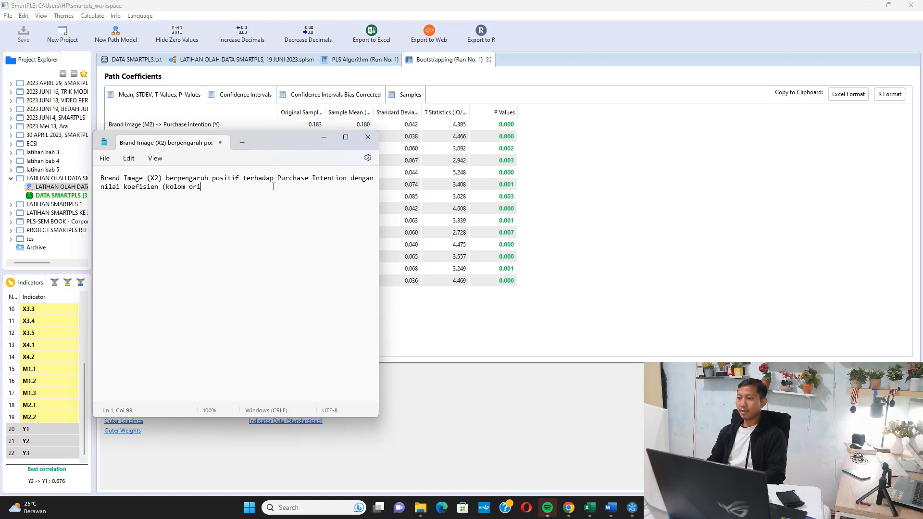
text(ginsa)
Add "dengan nilai koefisien (kolom Original Sample) = 0.183" to the note, widening the Original Sample column in SmartPLS to show its full heading.
key(BackSpace)
key(BackSpace)
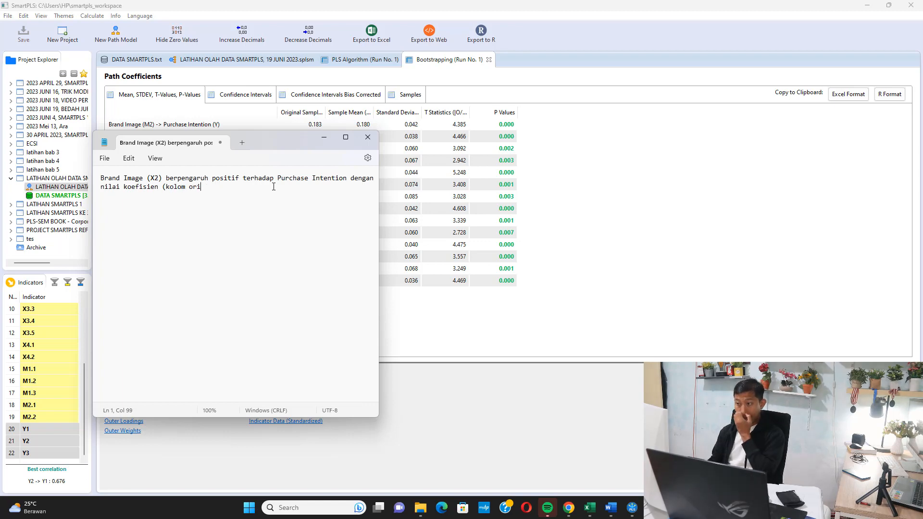
text(gin)
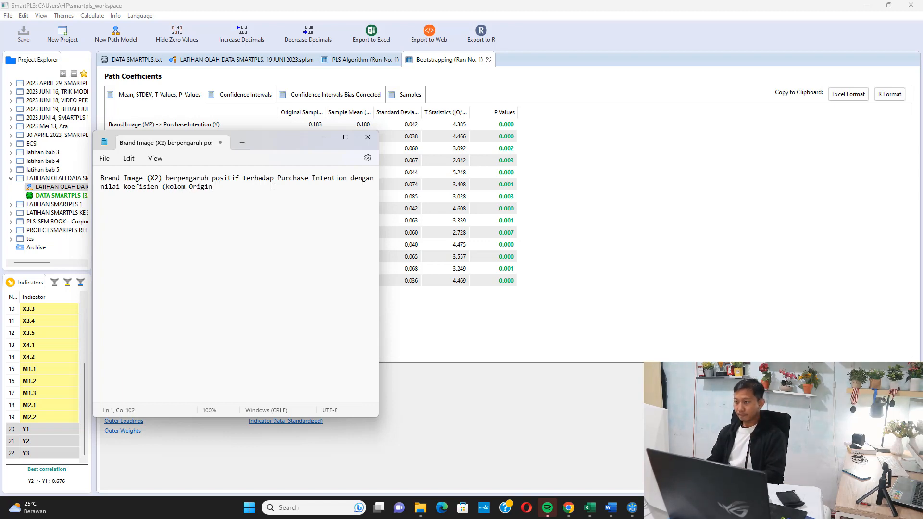
text(al Sample) =)
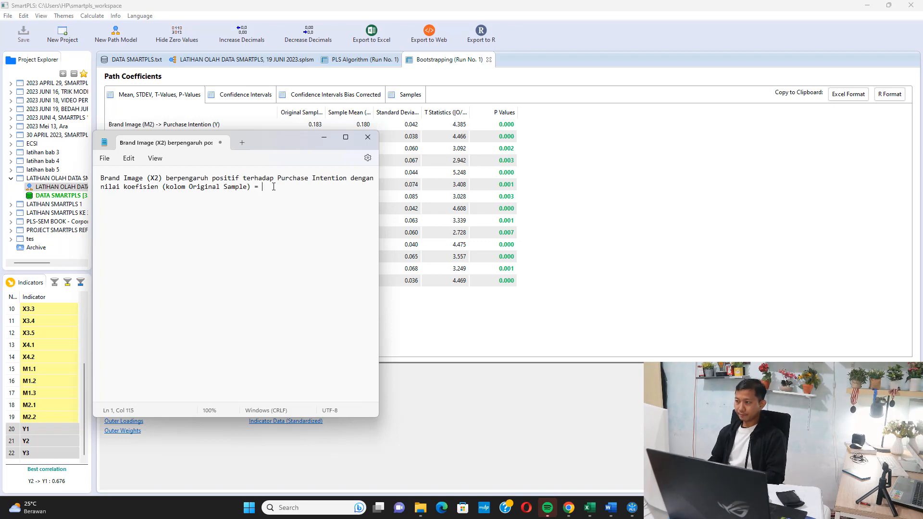
click(334, 114)
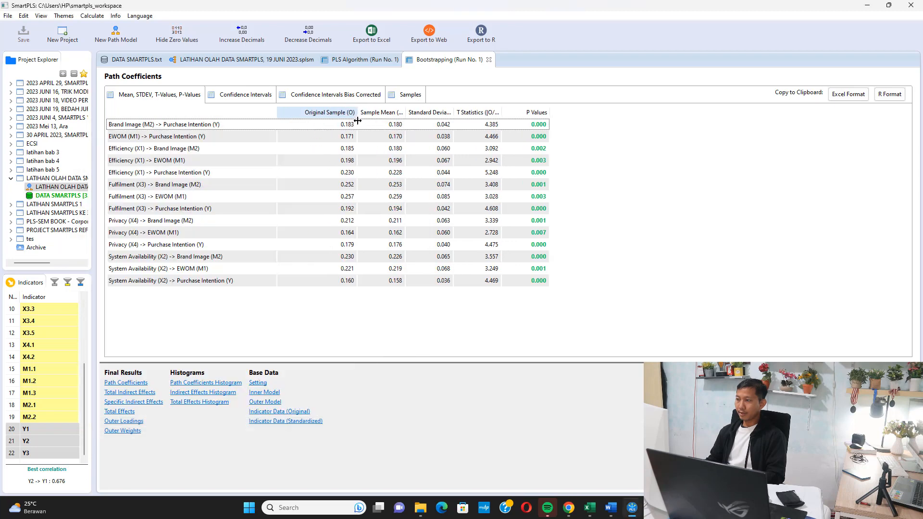
key(alt+Tab)
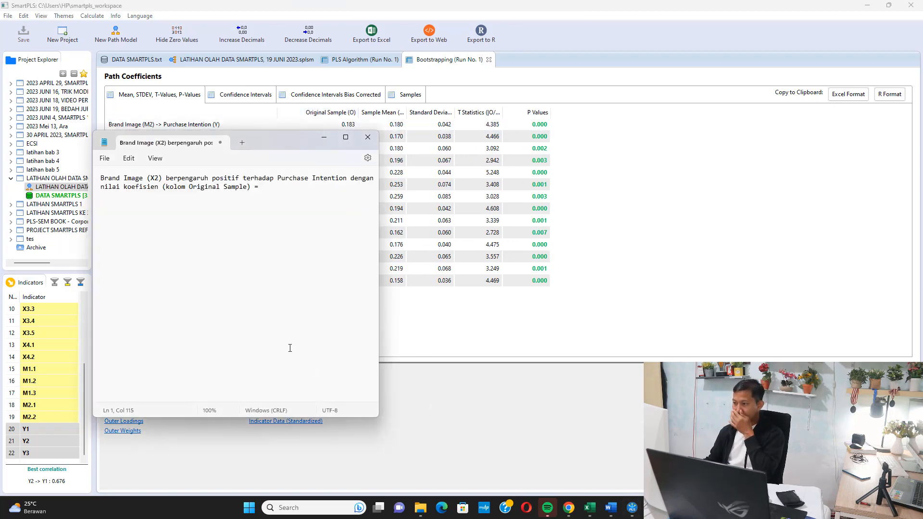
text(0.183)
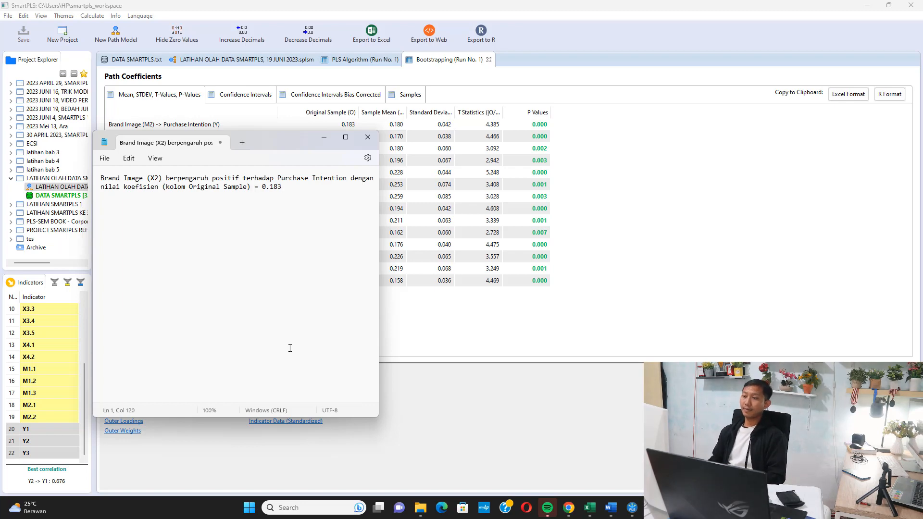
text(, dan SI)
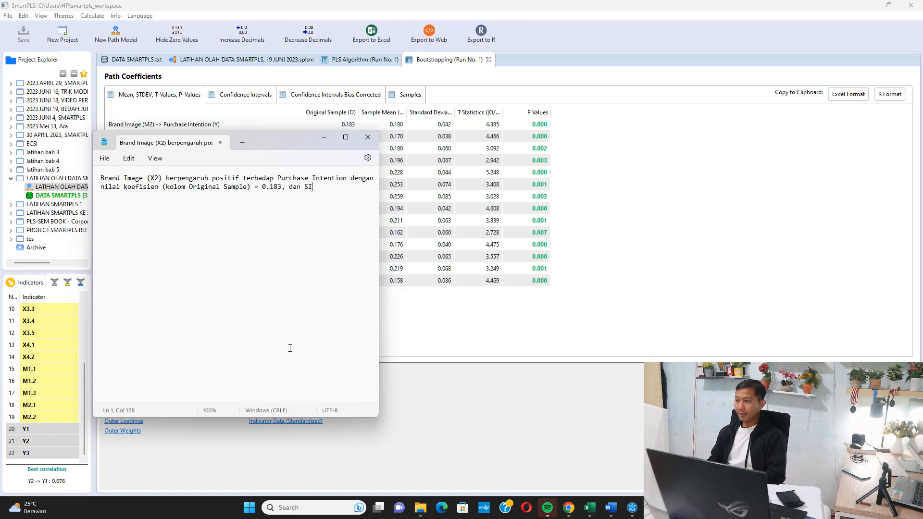
text(GNIFIKAN, dengan nilai P-Values = 0.000 < 0.)
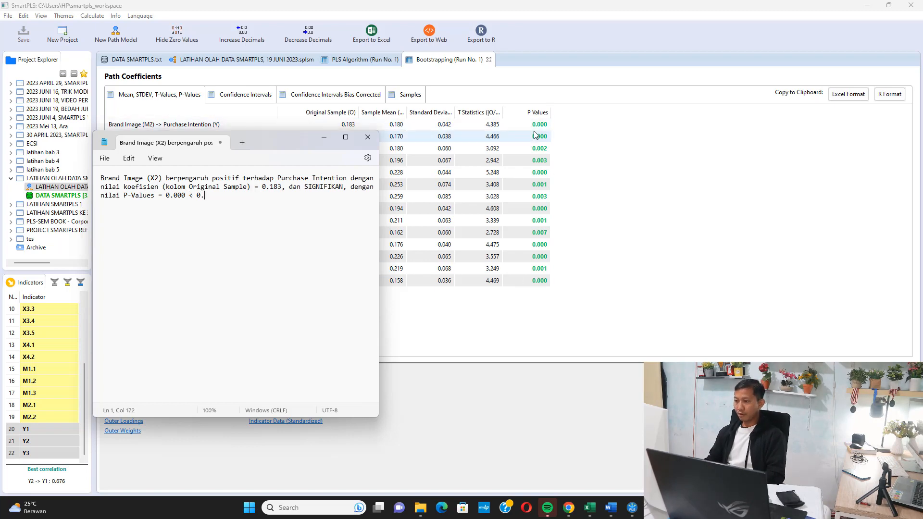
Finish the note with ", dan SIGNIFIKAN, dengan nilai P-Values = 0.000 < 0.05 (Hipotesis Diterima)" and minimize Notepad.
text((H)
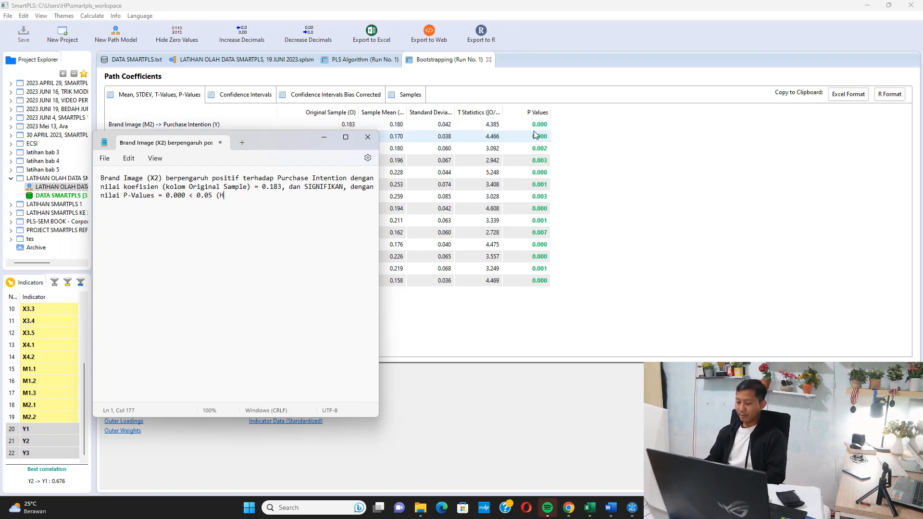
text(ipotesis Diterima)
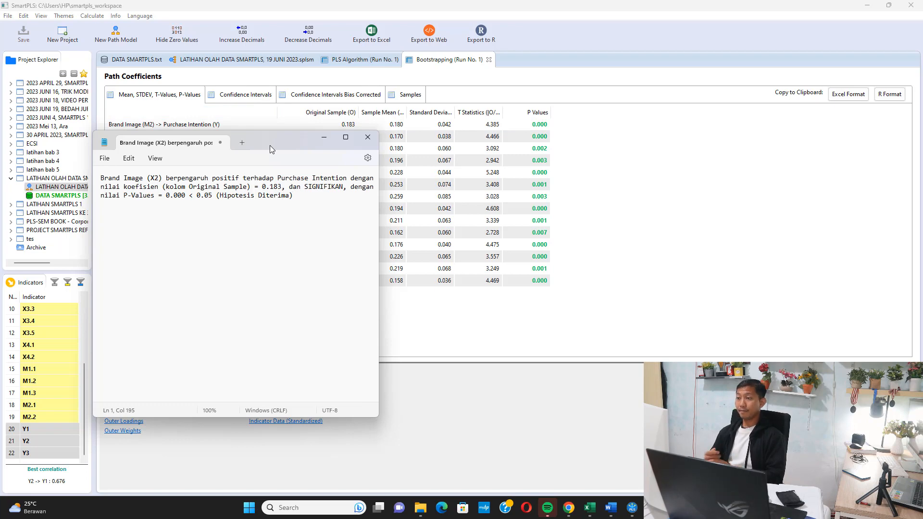
click(324, 137)
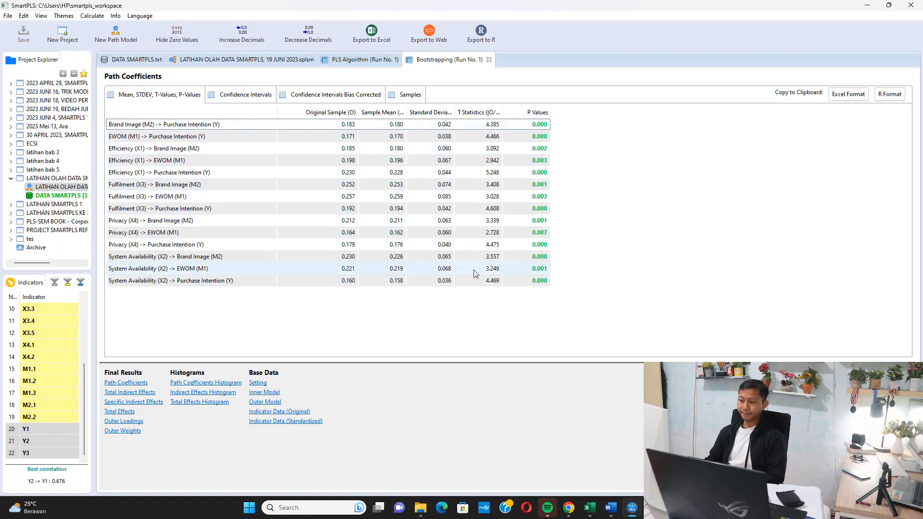
Consult the Word document, then return to SmartPLS, open the Specific Indirect Effects results and widen the name column to show full paths.
click(610, 508)
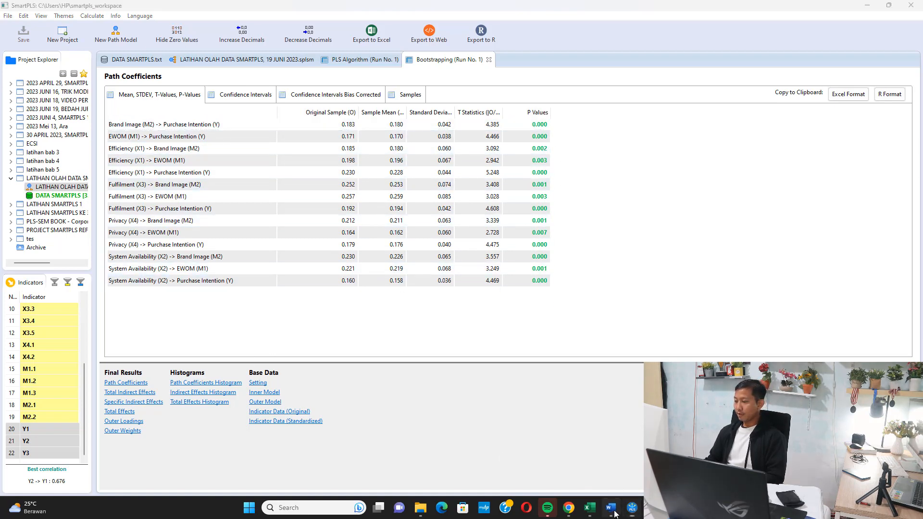
drag(479, 345, 420, 342)
click(318, 340)
click(867, 7)
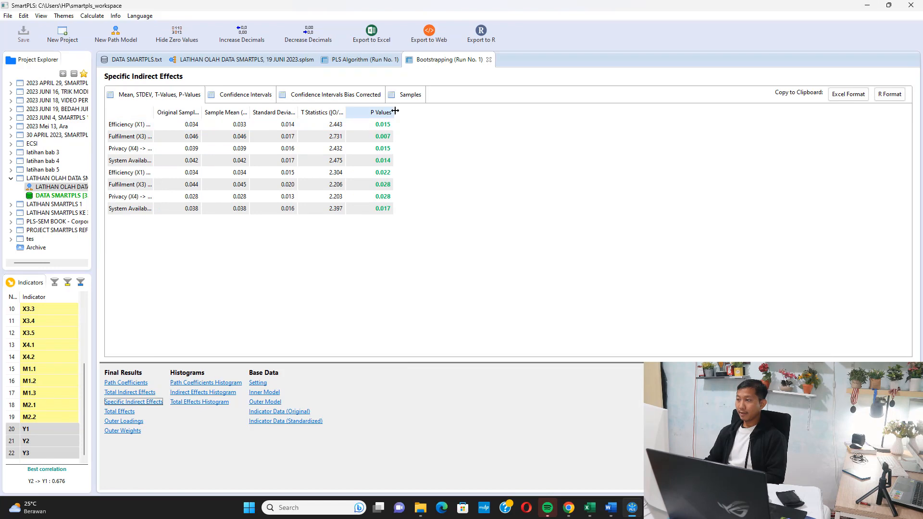
drag(394, 112, 476, 112)
drag(150, 113, 321, 115)
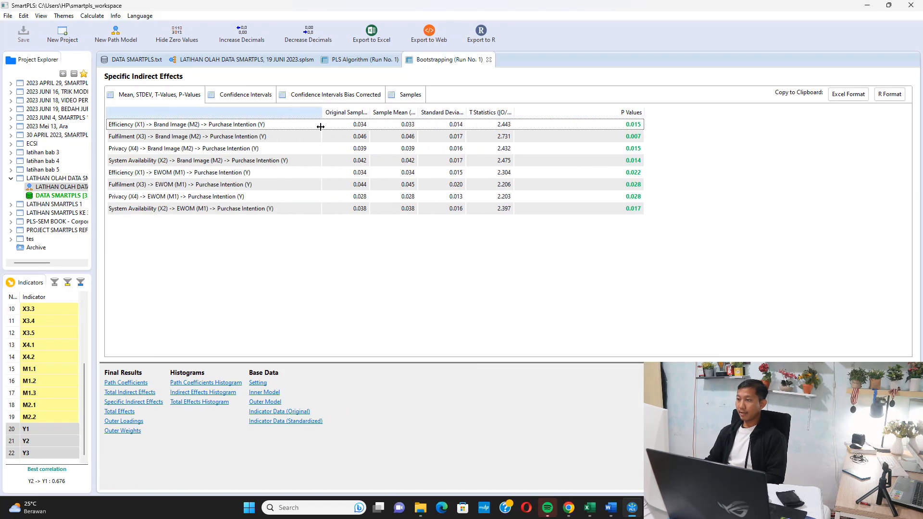
Switch back to Notepad and start a separate paragraph below the first note with "Brand Image (M2) signifikan memediasi hubungan antara".
key(super+shift+s)
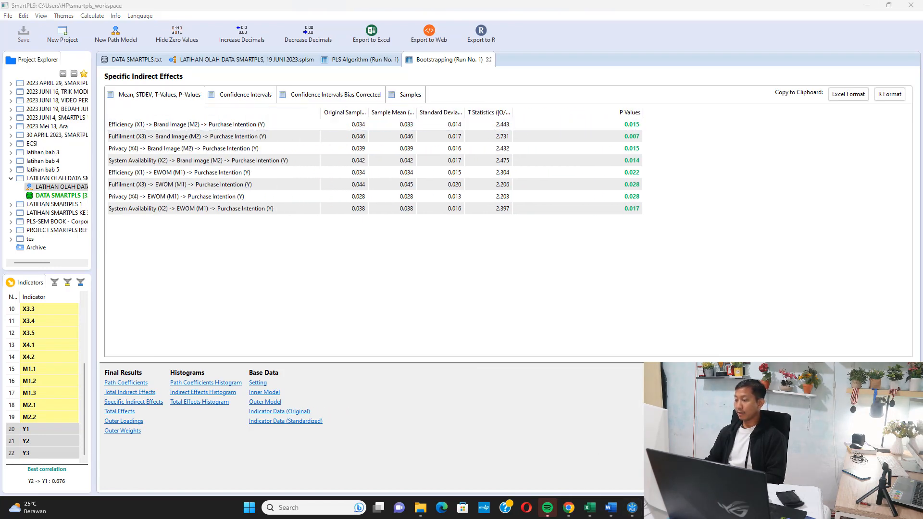
click(654, 508)
drag(274, 134, 271, 137)
key(Return)
key(Return)
key(Return)
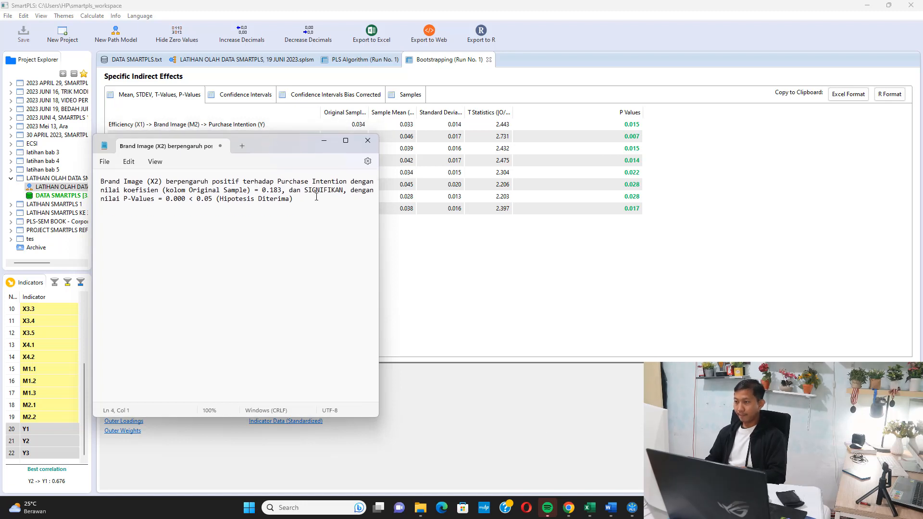
text(Brand Ima)
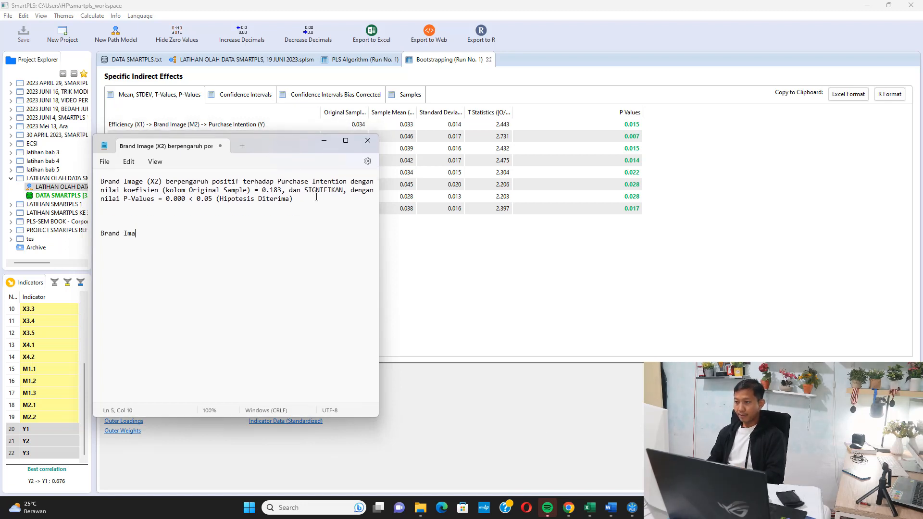
text(ge (M2))
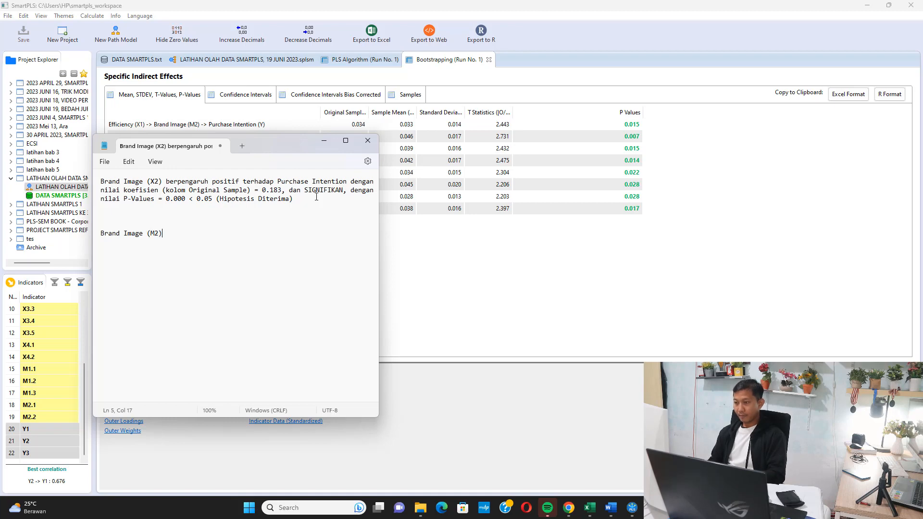
text( signifikan memedias)
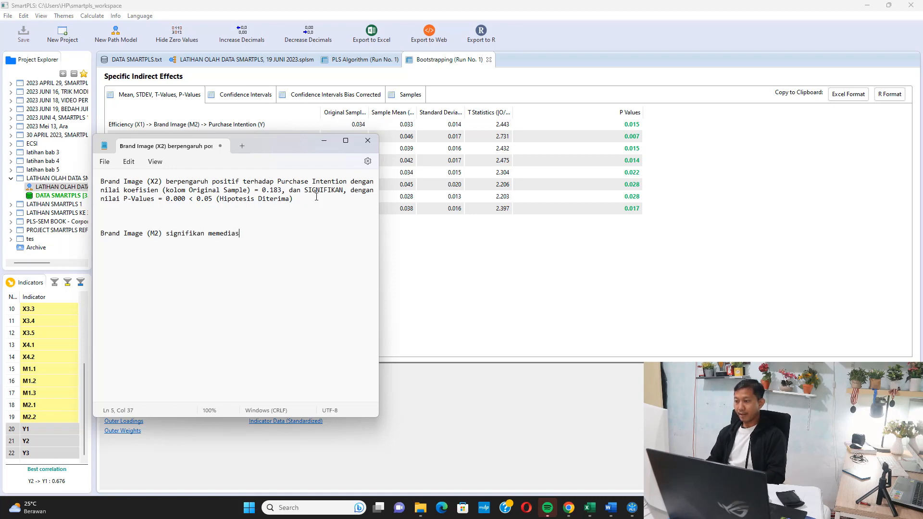
text(i hubungan antara )
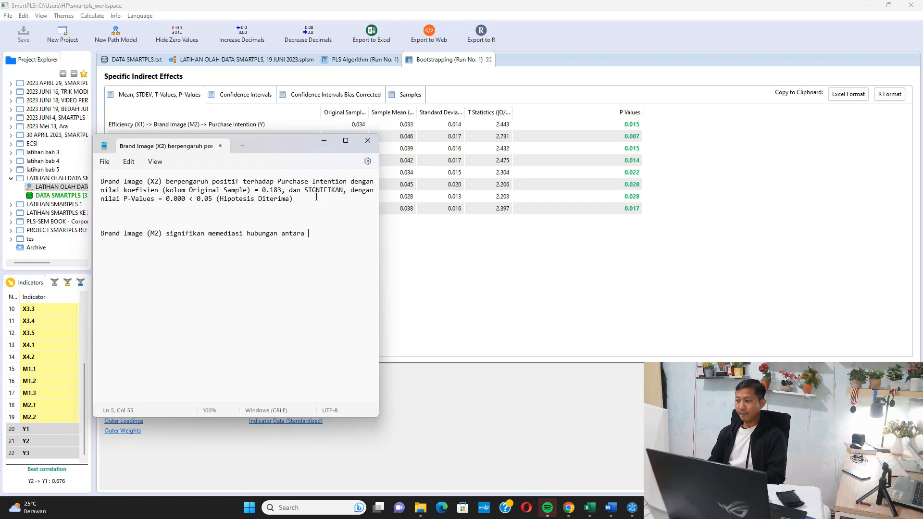
text(Efficiency (X1) dan Puchase)
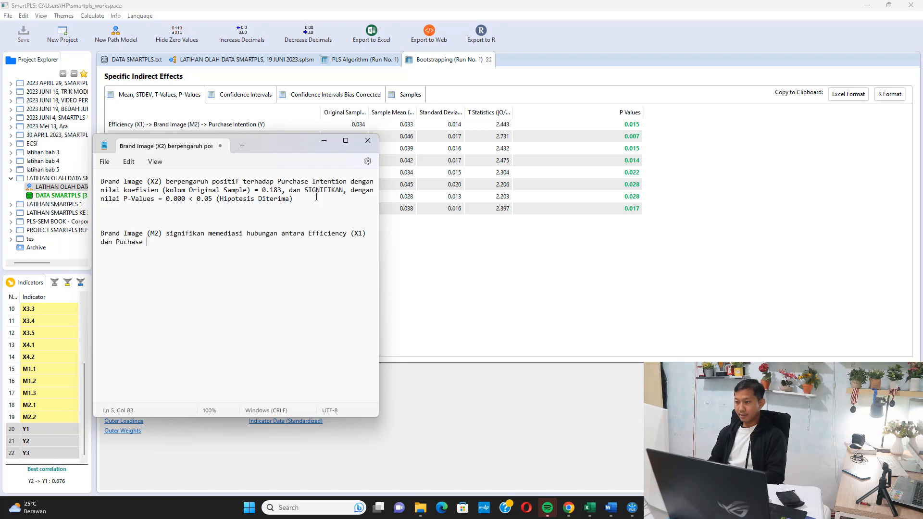
Continue the mediation paragraph with "Efficiency (X1) dan Puchase Intention (Y), dengan nilai".
text(Intention ()
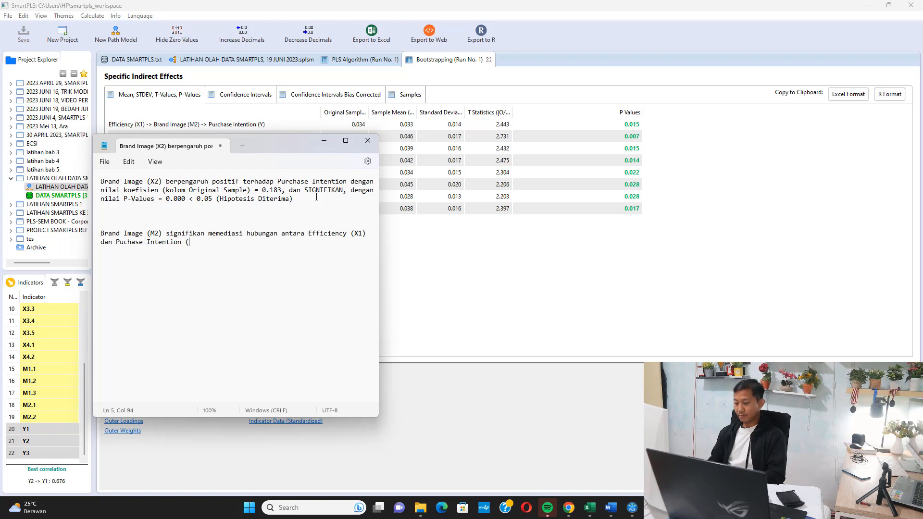
text(Y), dengan n)
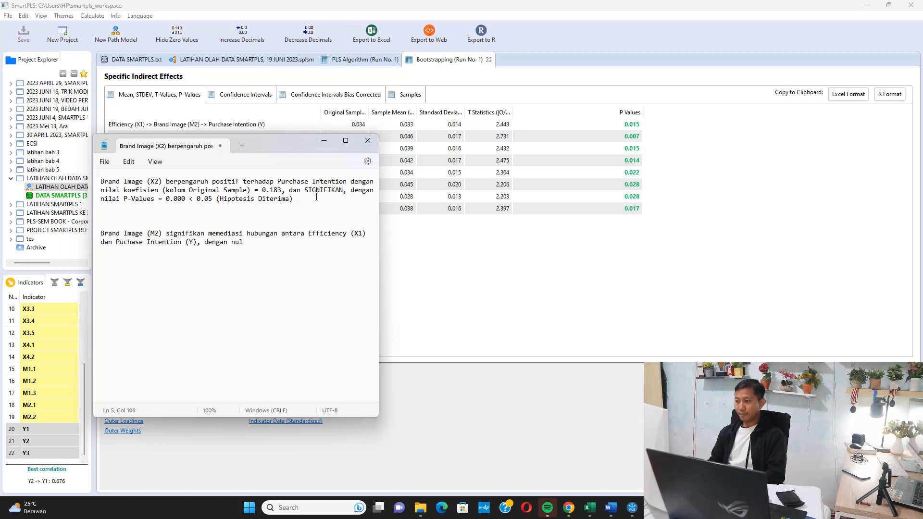
text(ilai P-Values = 0.015 < 0.)
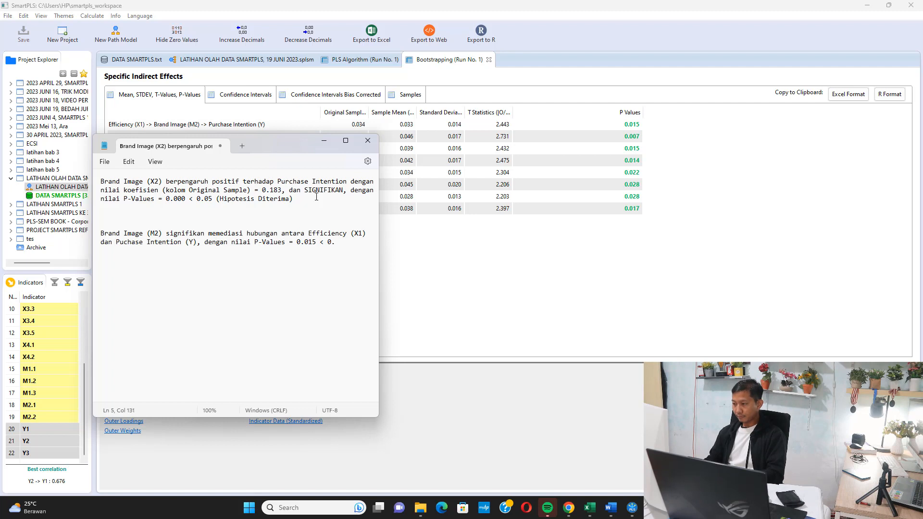
Finish the mediation paragraph with "P-Values = 0.015 < 0.05 (Hipotesis Mediasi Diterima)" and minimize Notepad.
text(05 ())
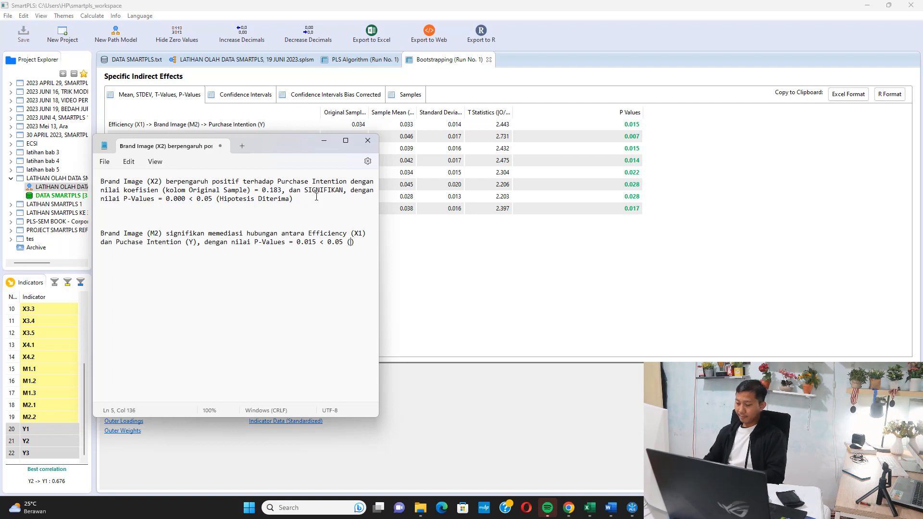
text(Hipotesis Media)
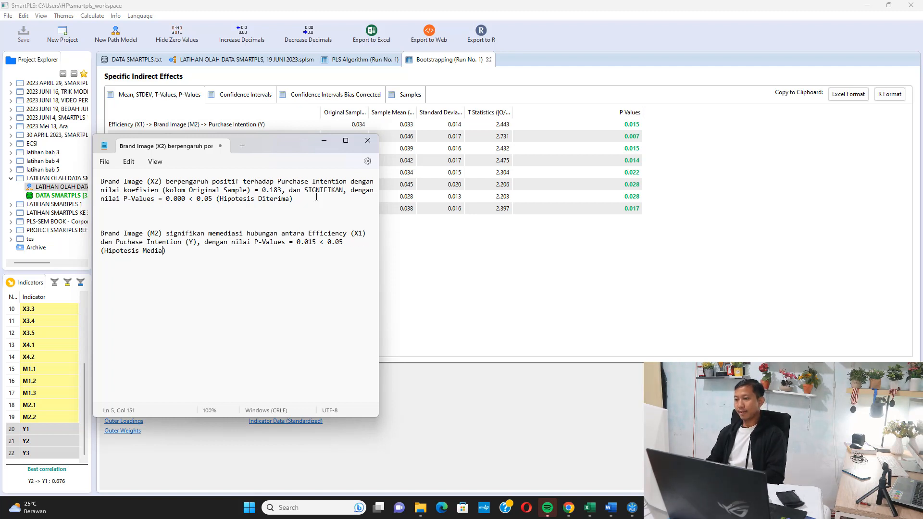
text(si Diterima)
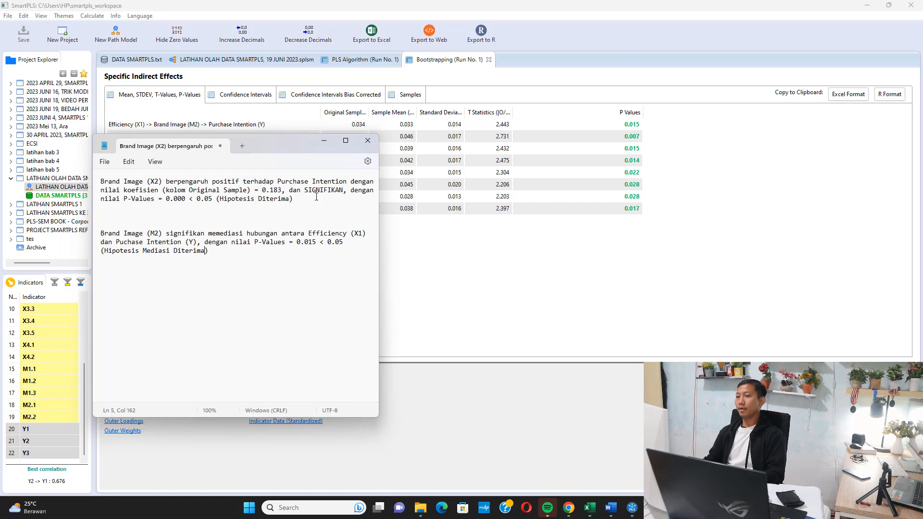
click(324, 140)
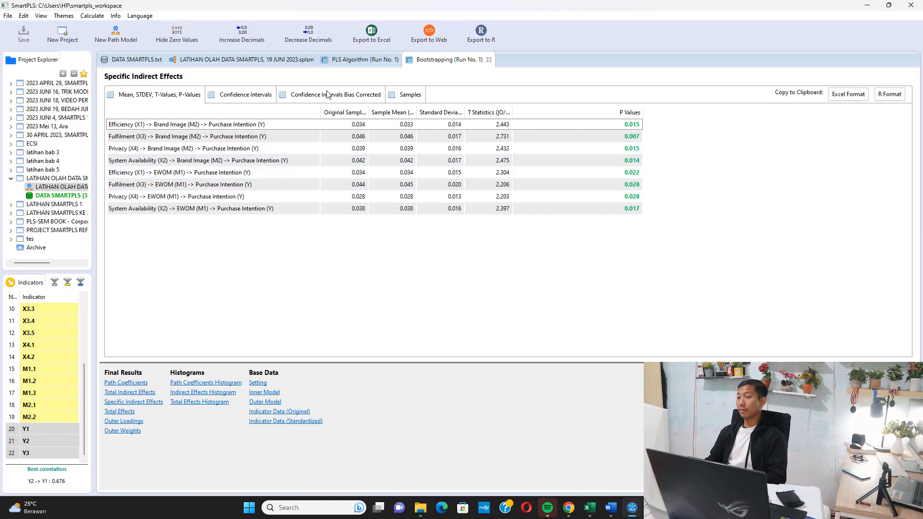
Open the R Square results of PLS Algorithm (Run No. 1) and widen the name and R Square Adjusted columns to show full text.
click(379, 60)
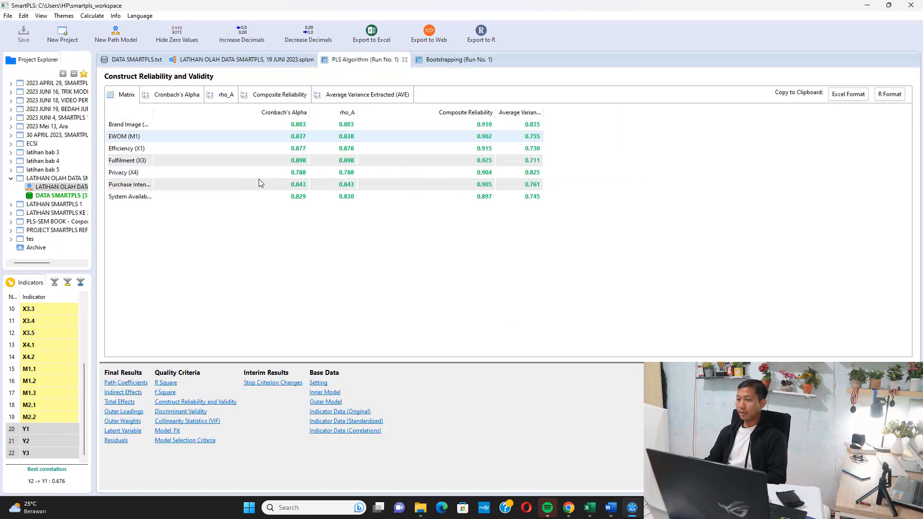
click(174, 383)
drag(201, 112, 312, 113)
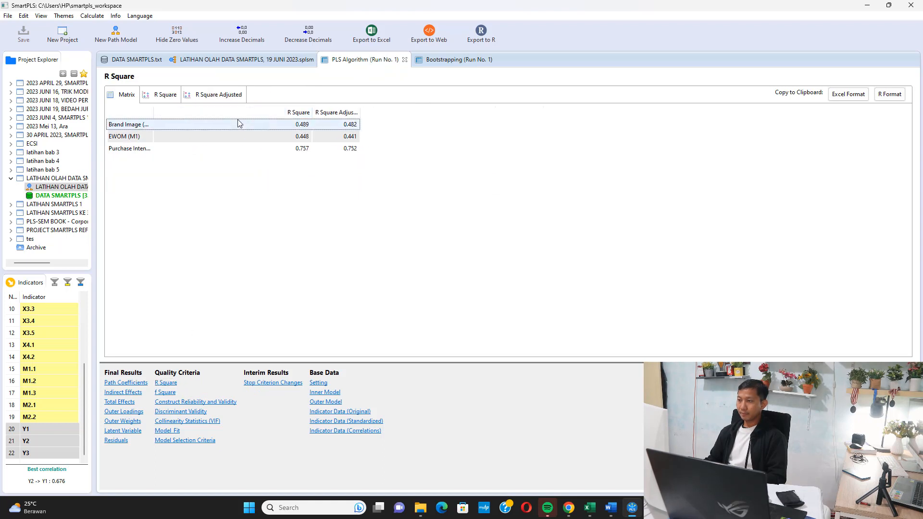
drag(153, 109, 295, 131)
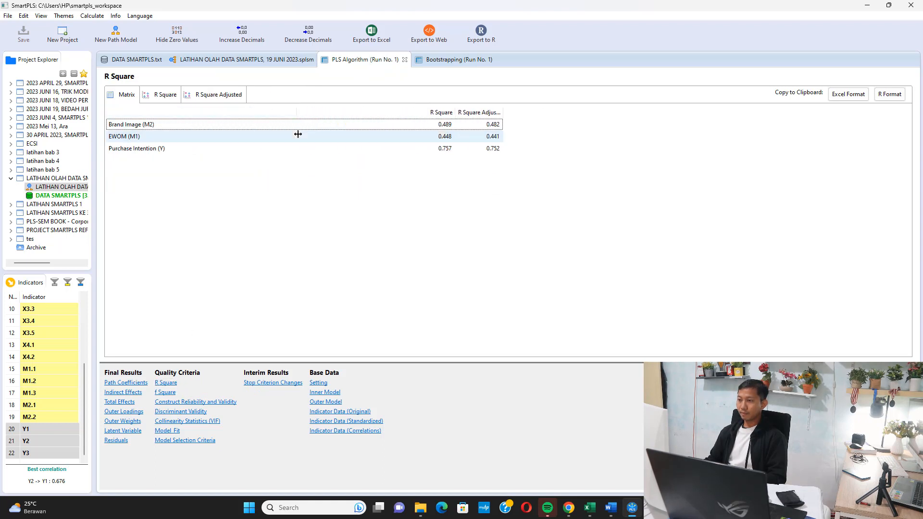
drag(504, 112, 588, 116)
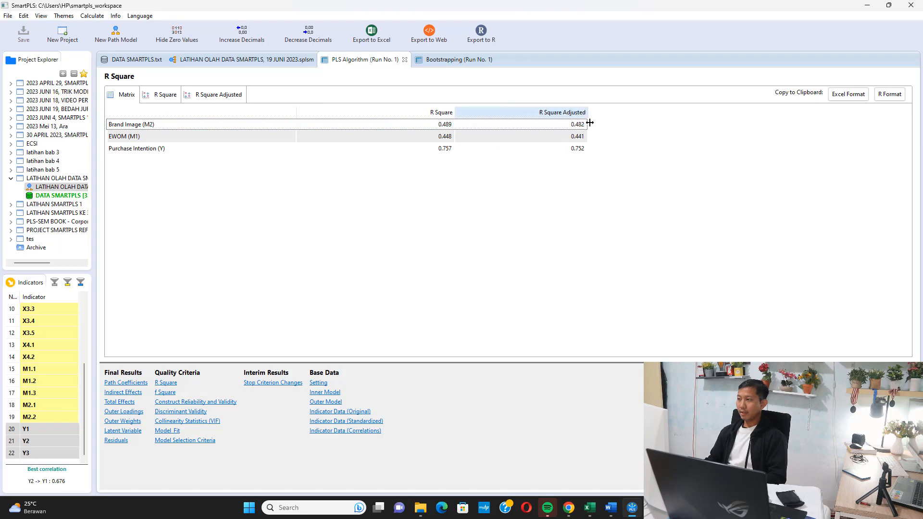
Return to the path model and run the PLS Algorithm with the Path weighting scheme and 300 maximum iterations.
click(195, 59)
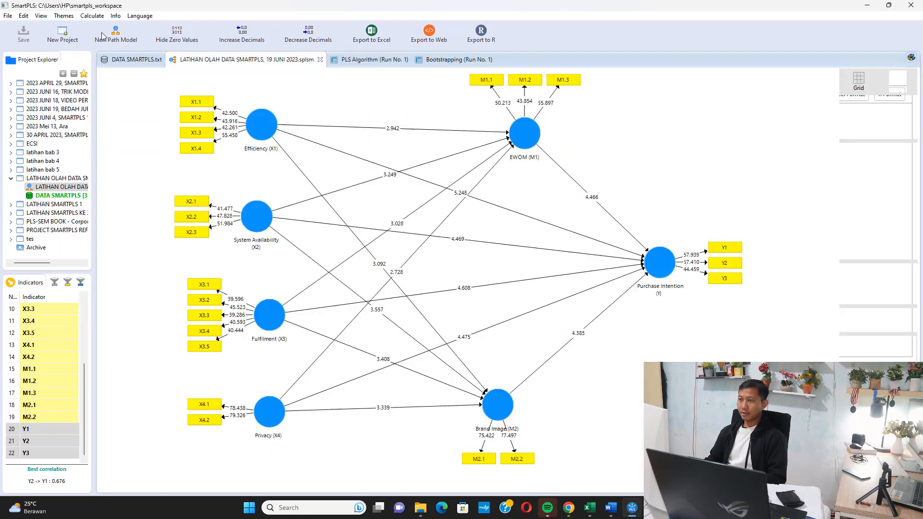
click(92, 16)
click(113, 27)
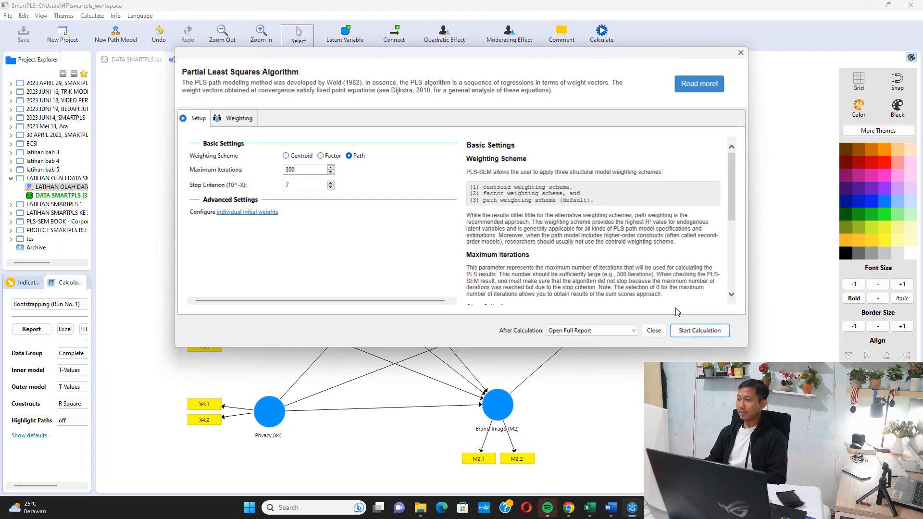
click(700, 331)
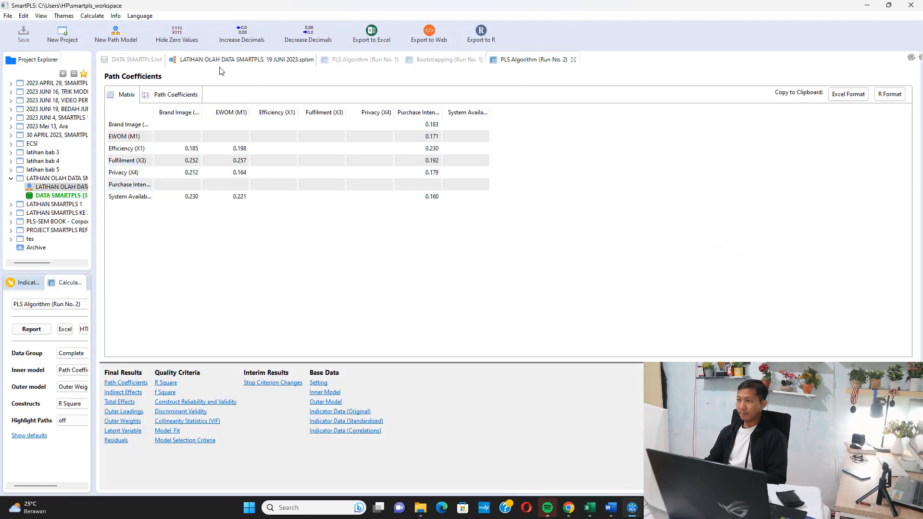
Go back to the path model diagram and examine the R Square values of EWOM, Brand Image and Purchase Intention.
click(218, 59)
mouse_move(531, 149)
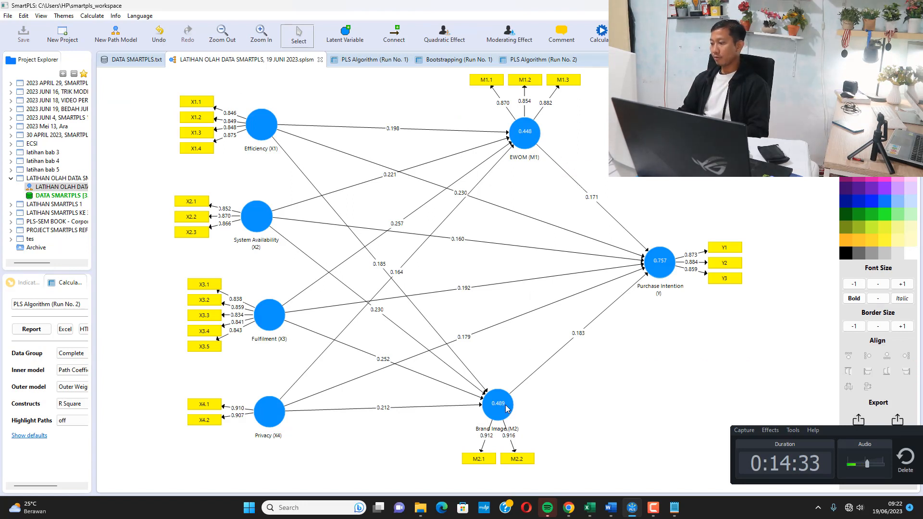
mouse_move(507, 409)
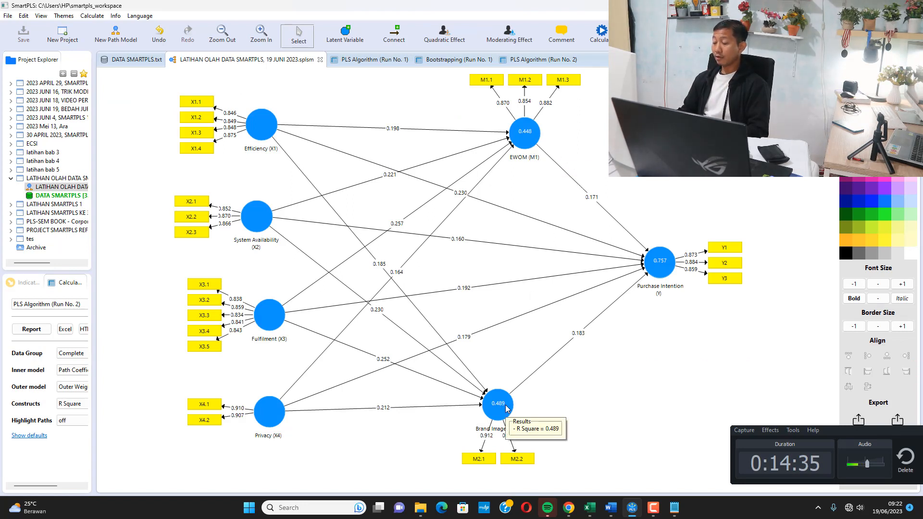
mouse_move(657, 268)
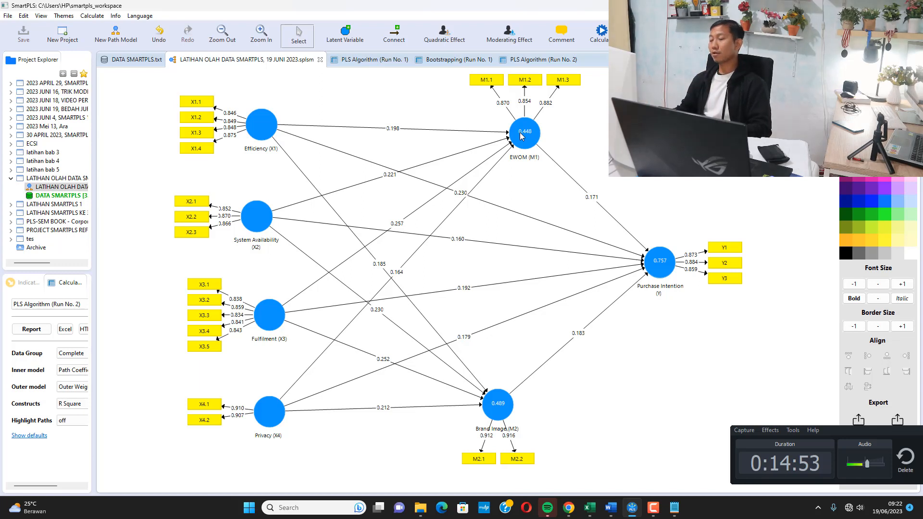
mouse_move(668, 272)
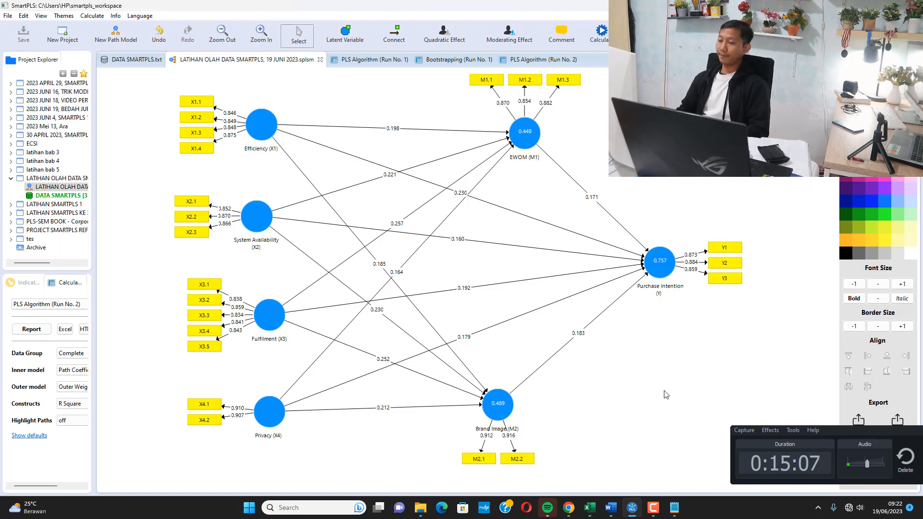
Switch to the Word document and write "SRMR < 0.1" on an empty line below the Goodness of Fit item.
click(610, 507)
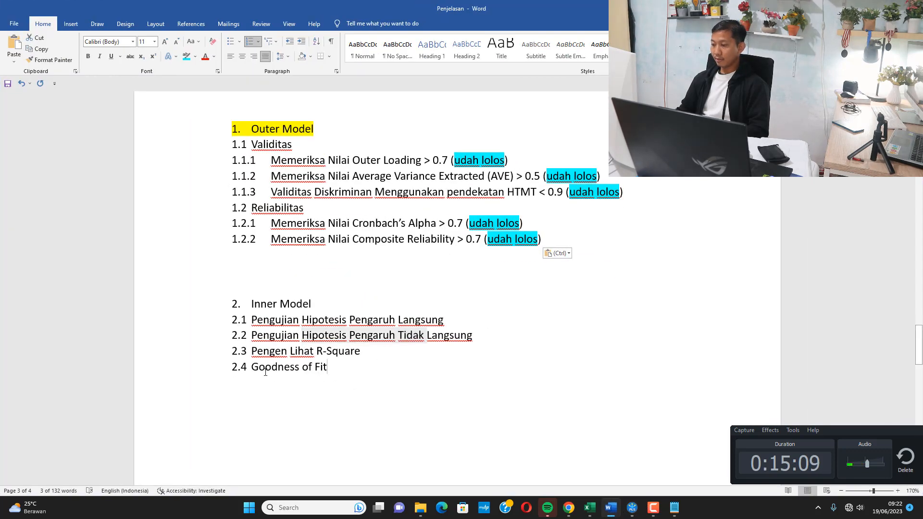
click(525, 431)
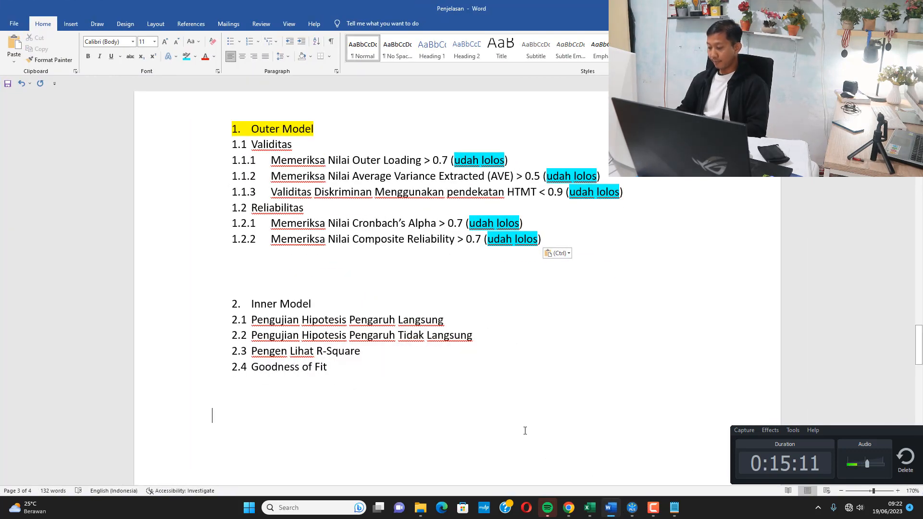
text(SRMR <)
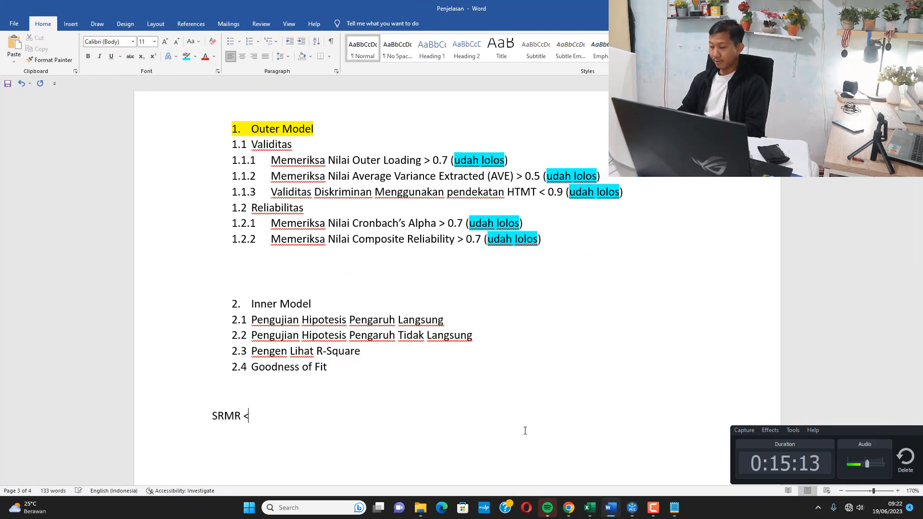
text( 0.1)
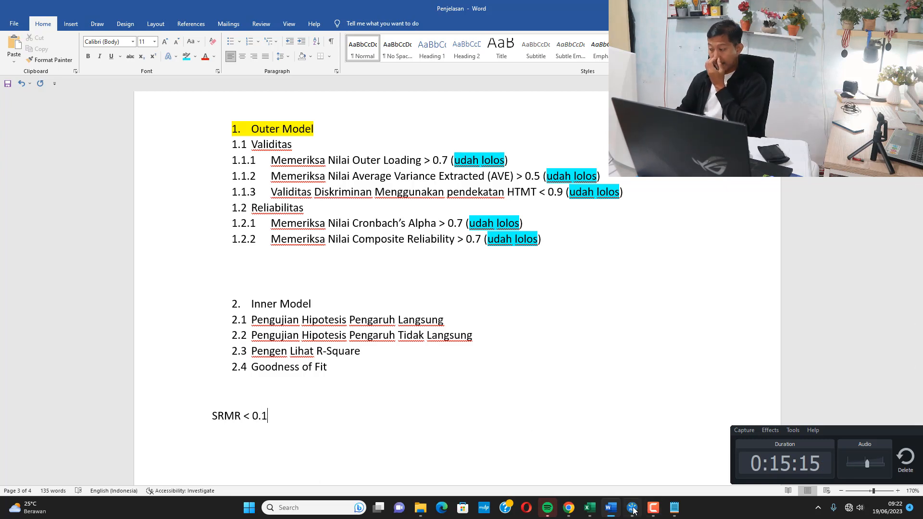
Switch to SmartPLS, open the Model Fit results of PLS Algorithm (Run No. 1) and widen the Estimated Model column to check the SRMR.
key(alt+Tab)
click(343, 60)
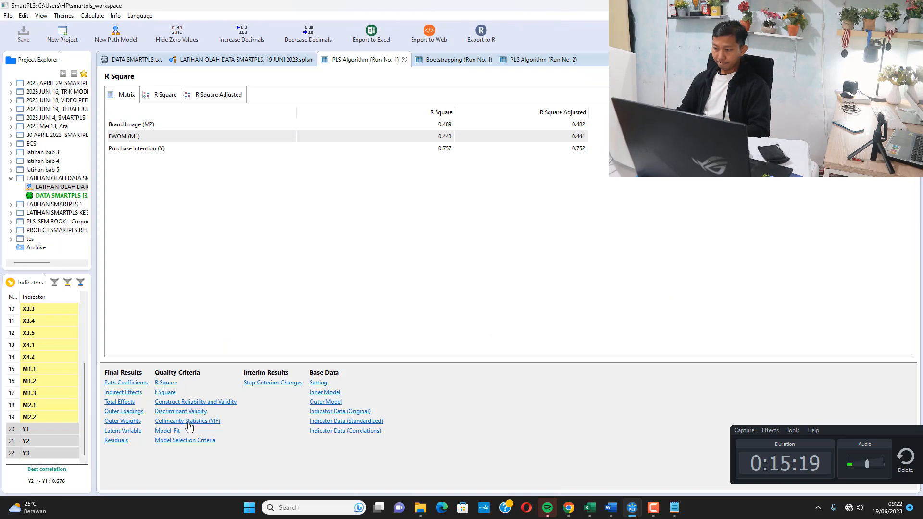
click(168, 430)
click(238, 123)
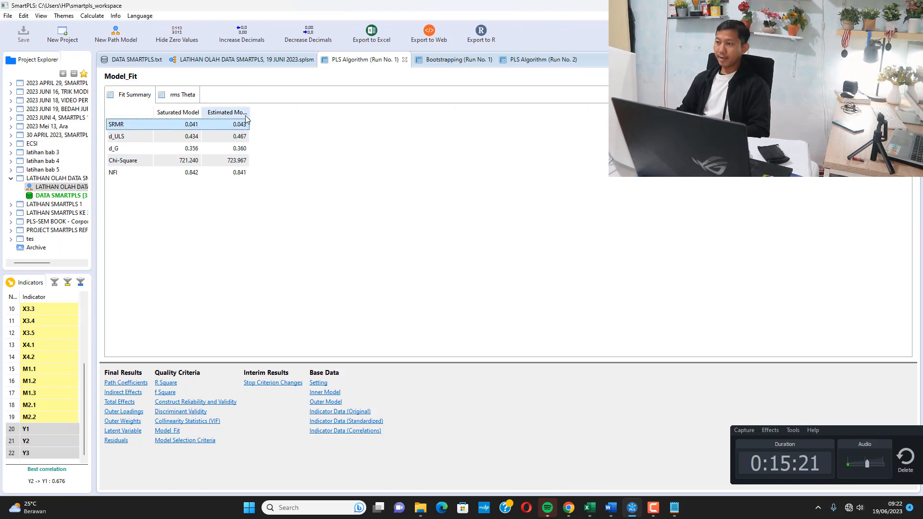
drag(250, 118, 325, 122)
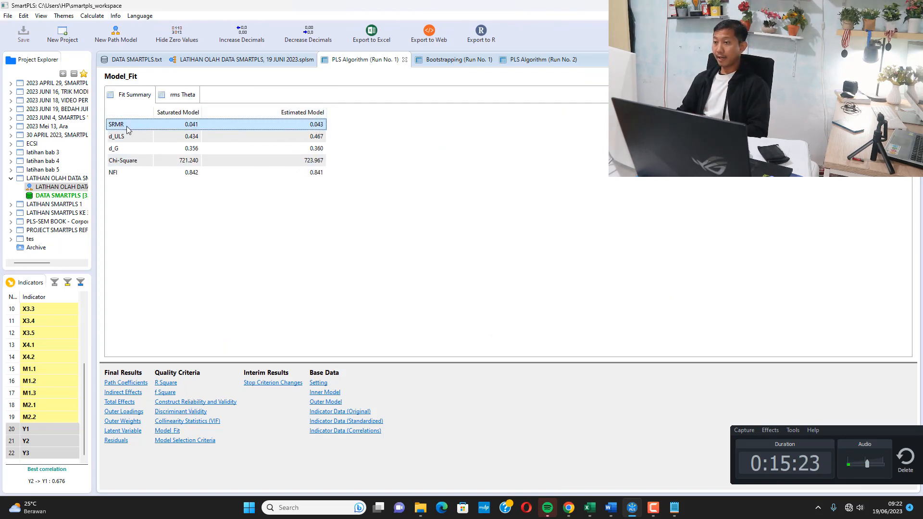
Switch back to Word and change the criterion line to "SRMR = 0.043 < 0.01".
click(611, 507)
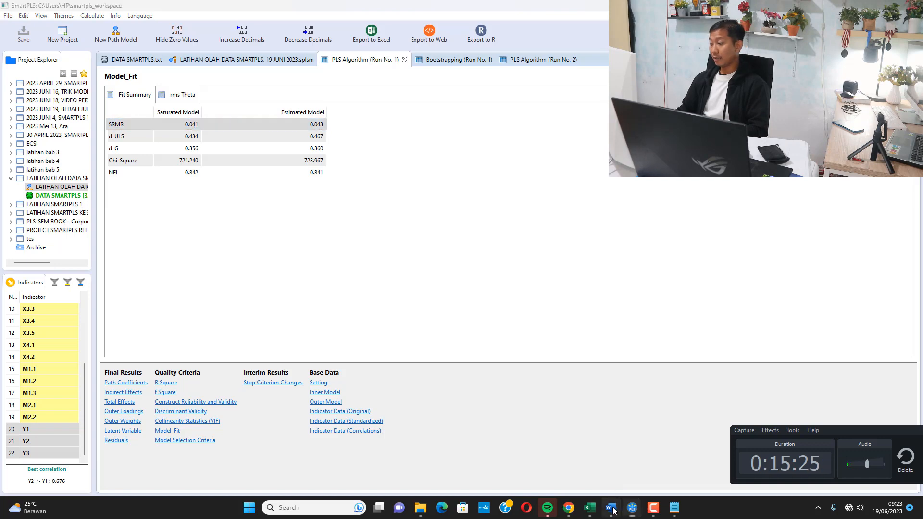
key(BackSpace)
key(BackSpace)
key(BackSpace)
key(BackSpace)
key(BackSpace)
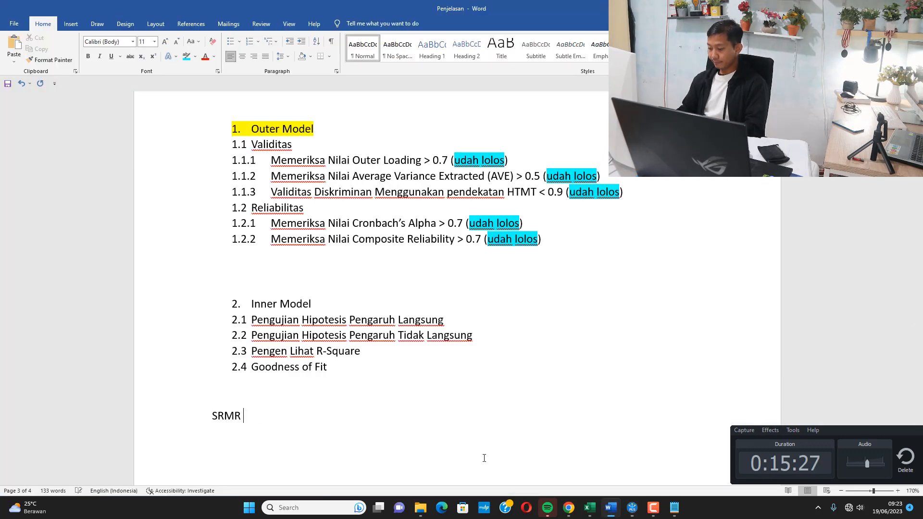
text(= 0.043 < 0.0)
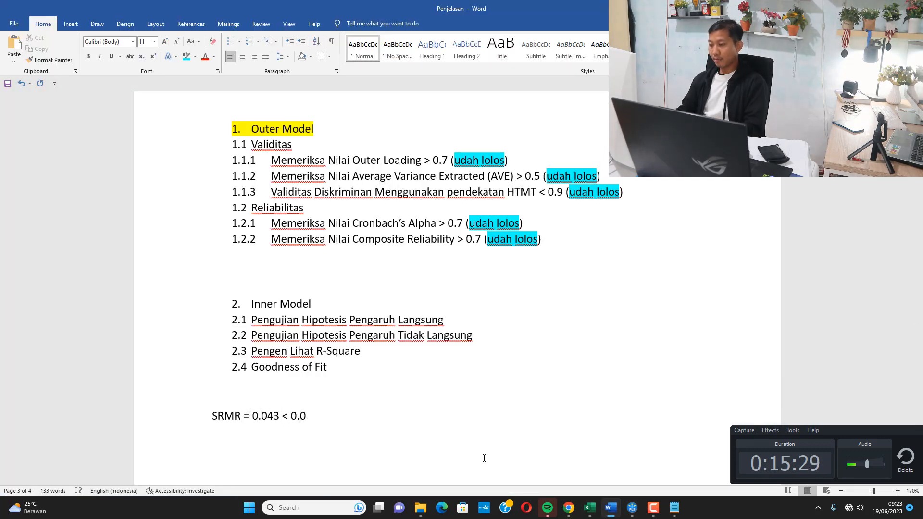
text(1 artinya mode)
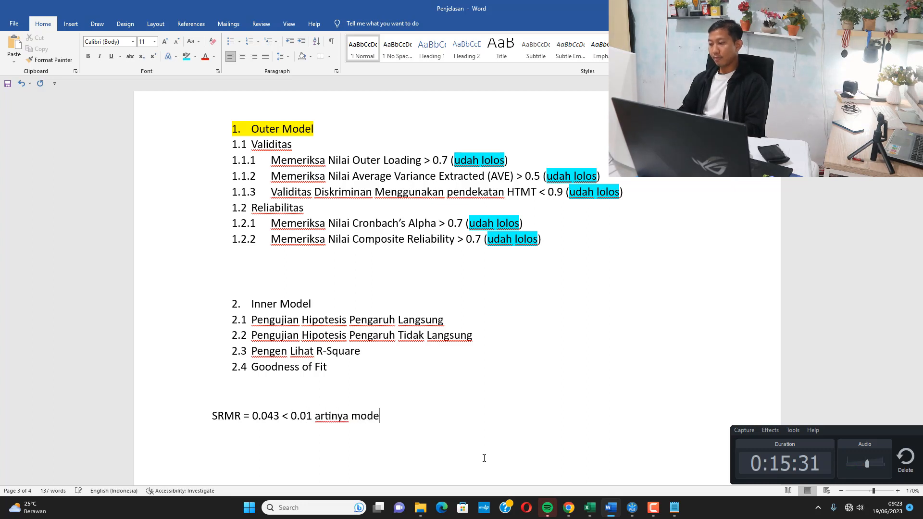
text(l fit terhadap)
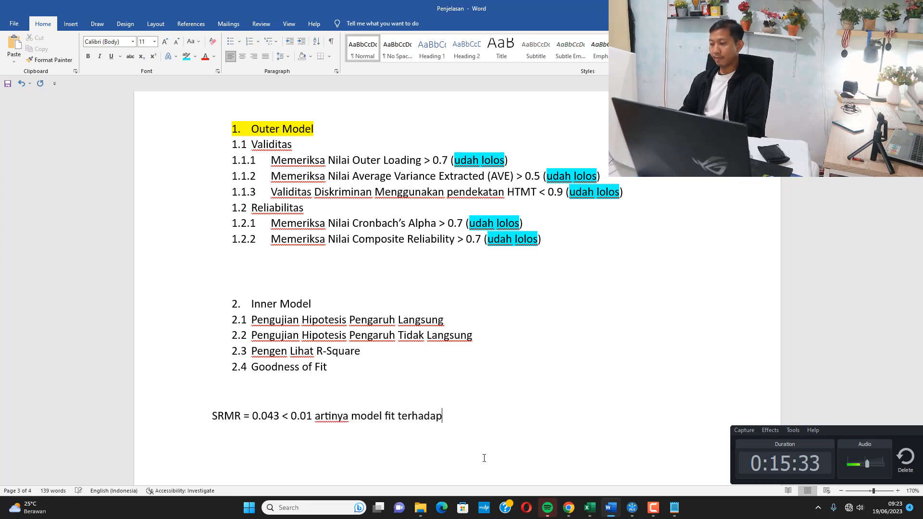
text( data . . . . .)
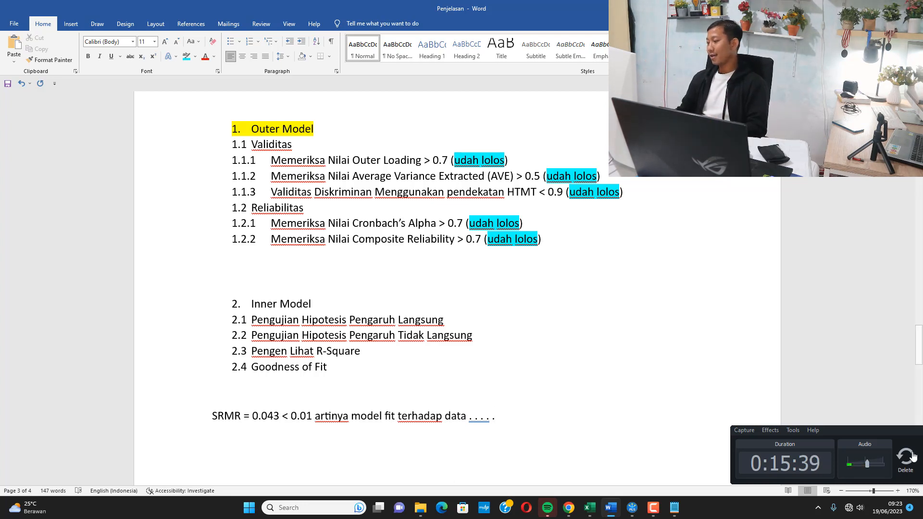
drag(878, 432, 753, 426)
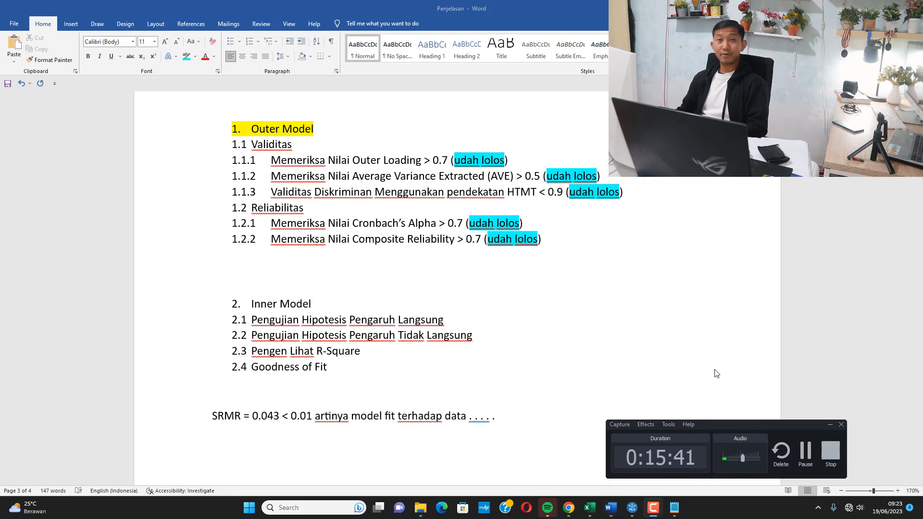